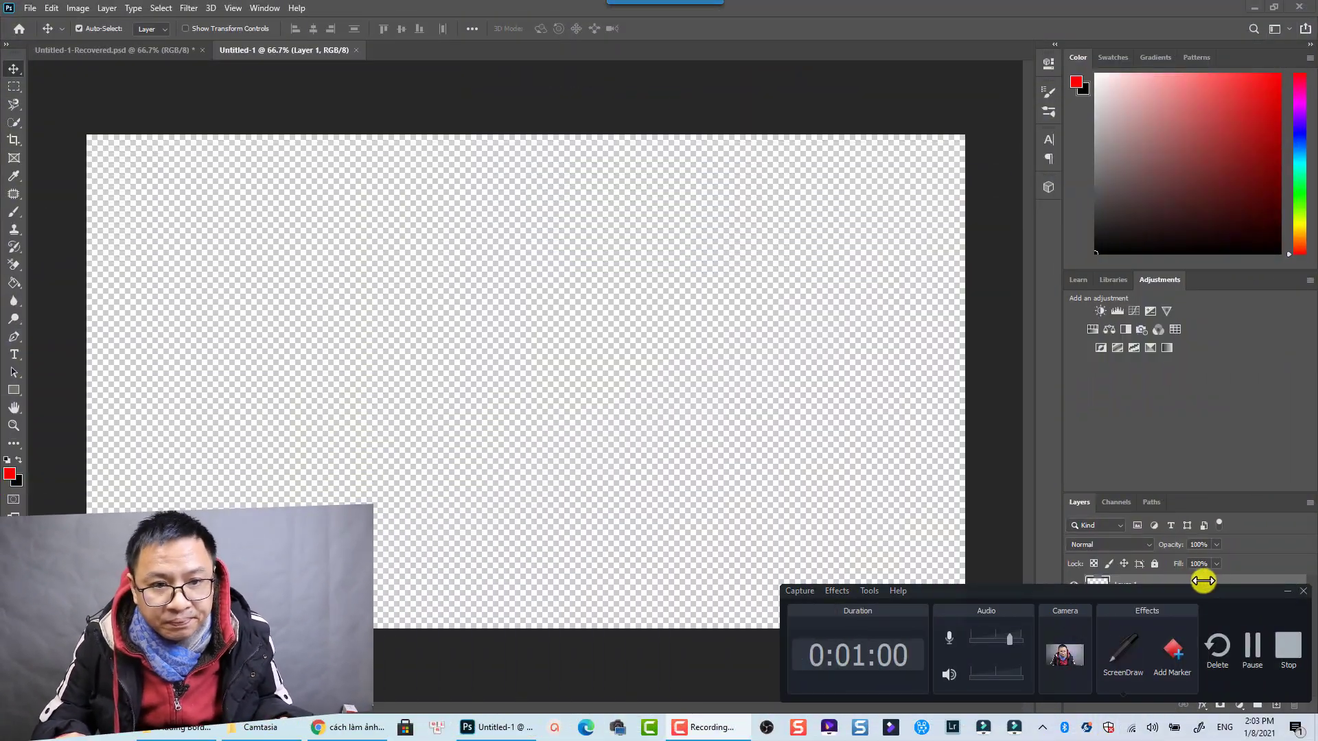
Step: Bring up Photoshop's File menu to begin a new document
click(1285, 595)
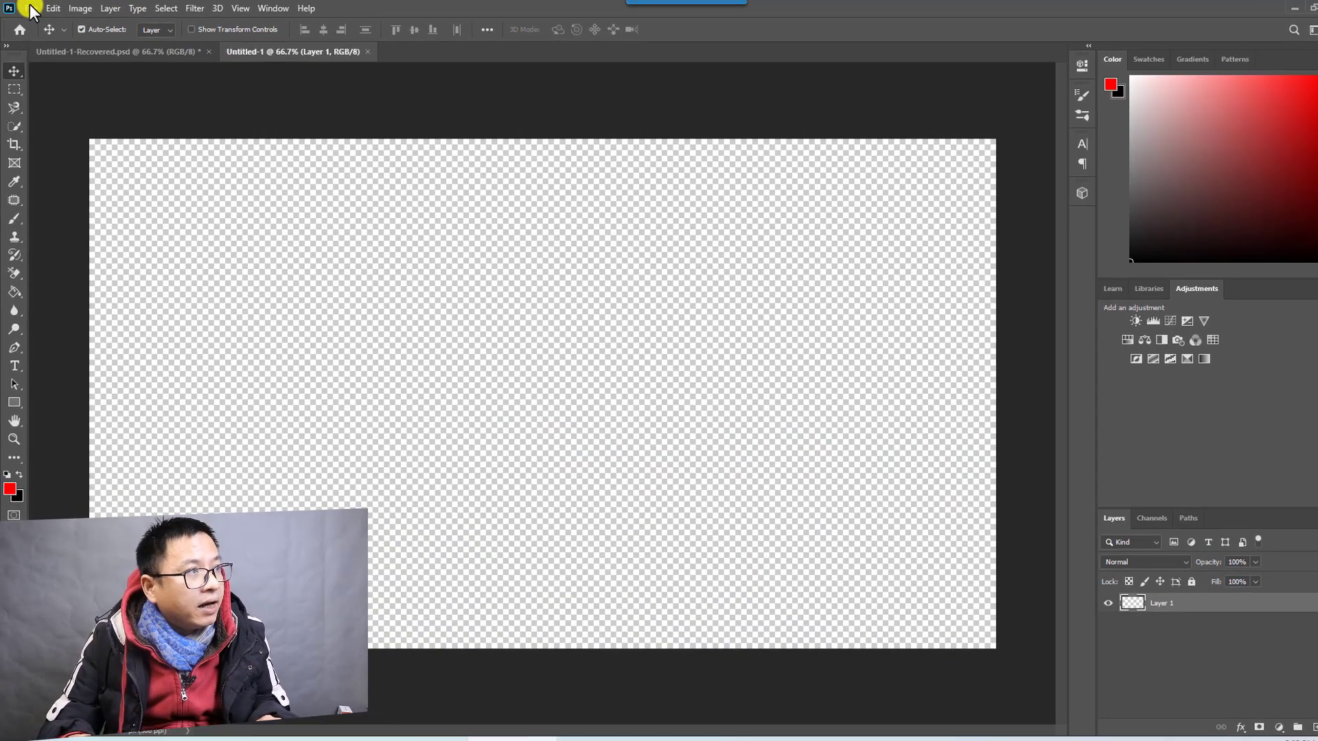
click(31, 9)
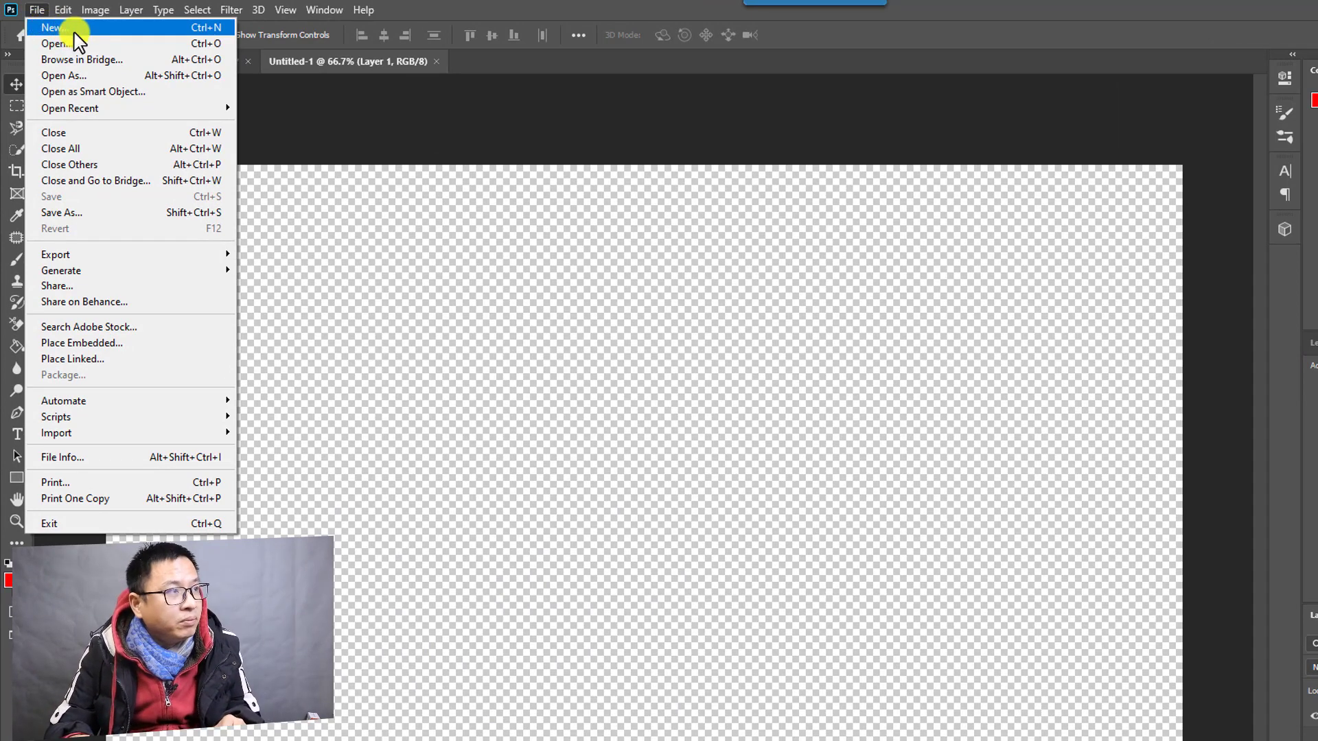
Step: Create a transparent 1920×1080 px, 300 ppi document from the Custom preset
click(75, 35)
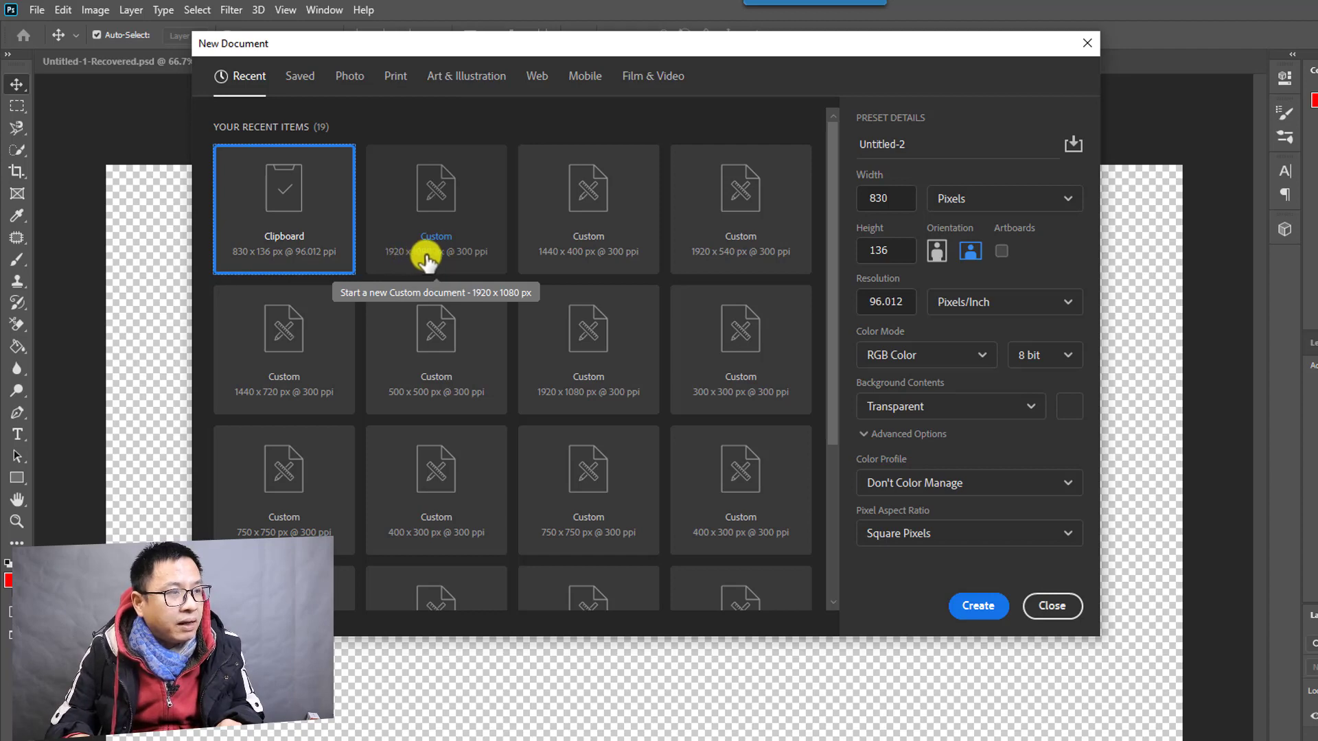
click(449, 197)
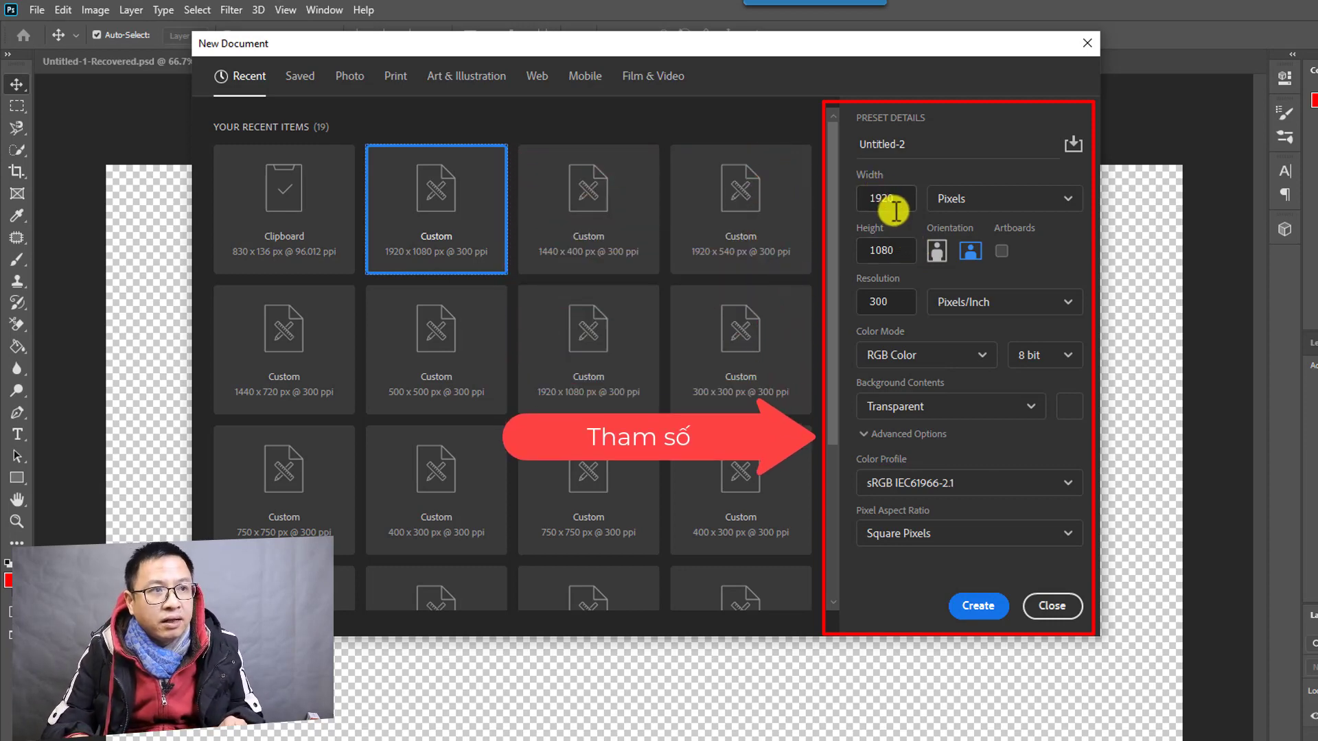
click(887, 302)
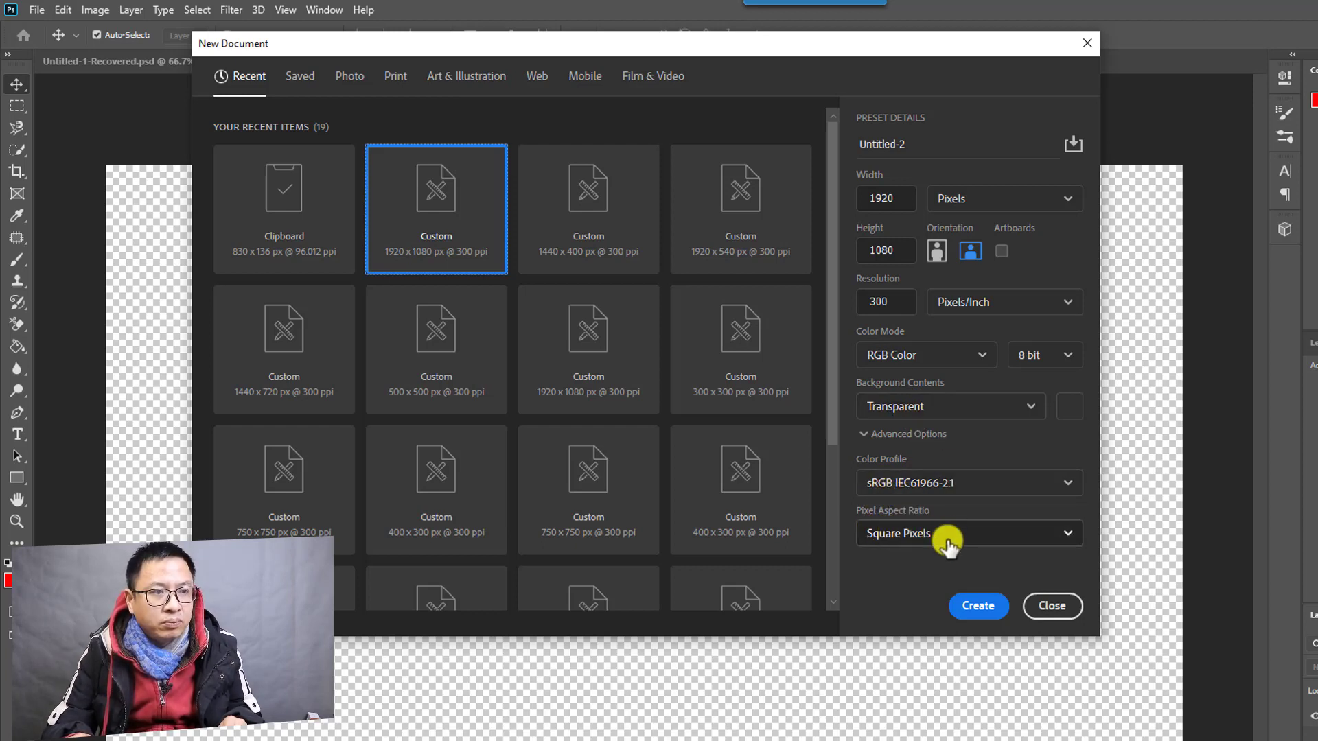
click(966, 607)
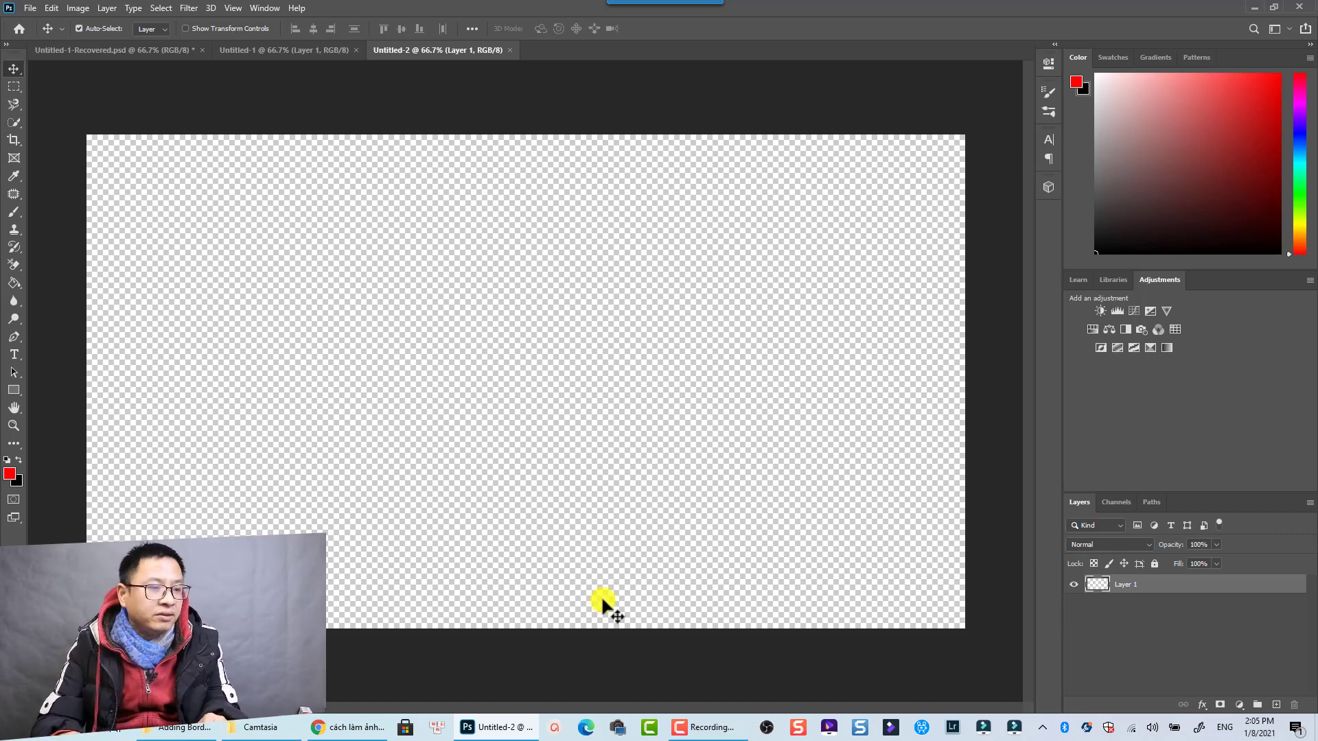
Step: Open the Camtasia screenshots folder from the taskbar
click(271, 729)
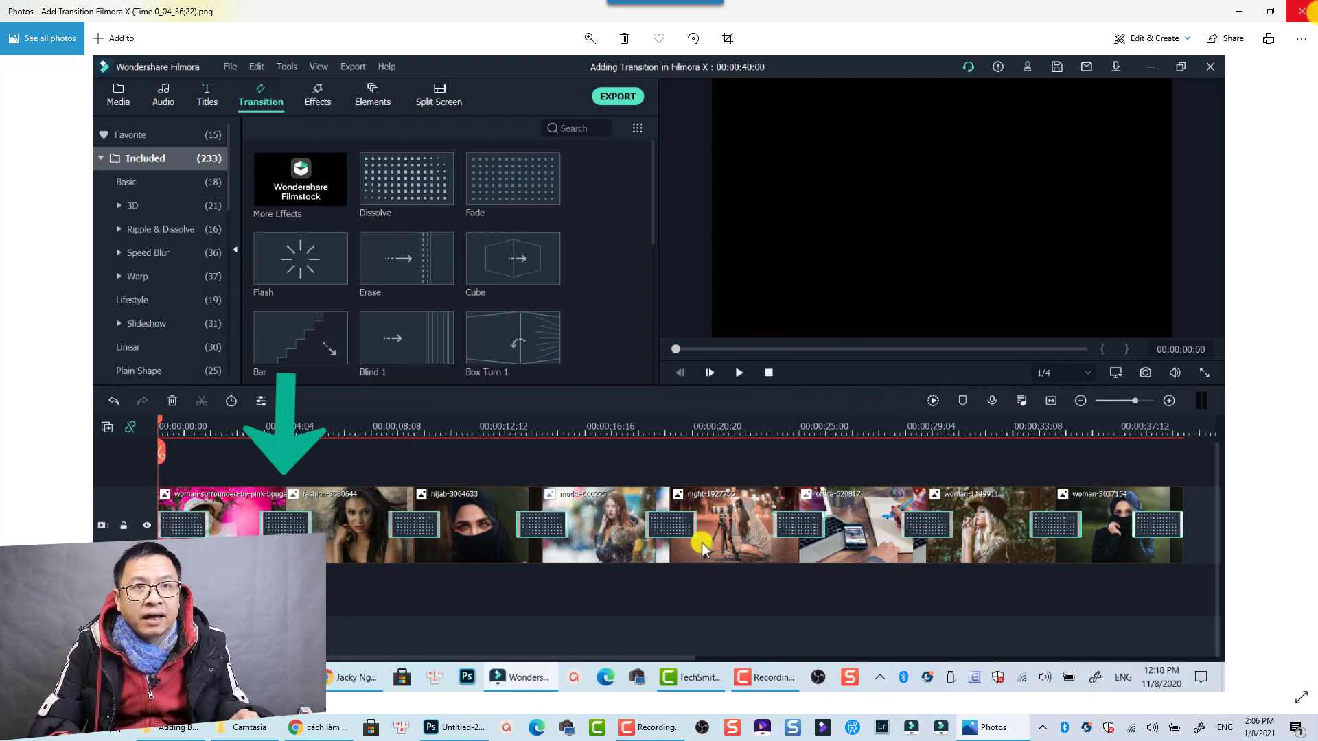
Step: Preview the presenter screenshot, then select both Add Transition Filmora X PNGs
click(1302, 11)
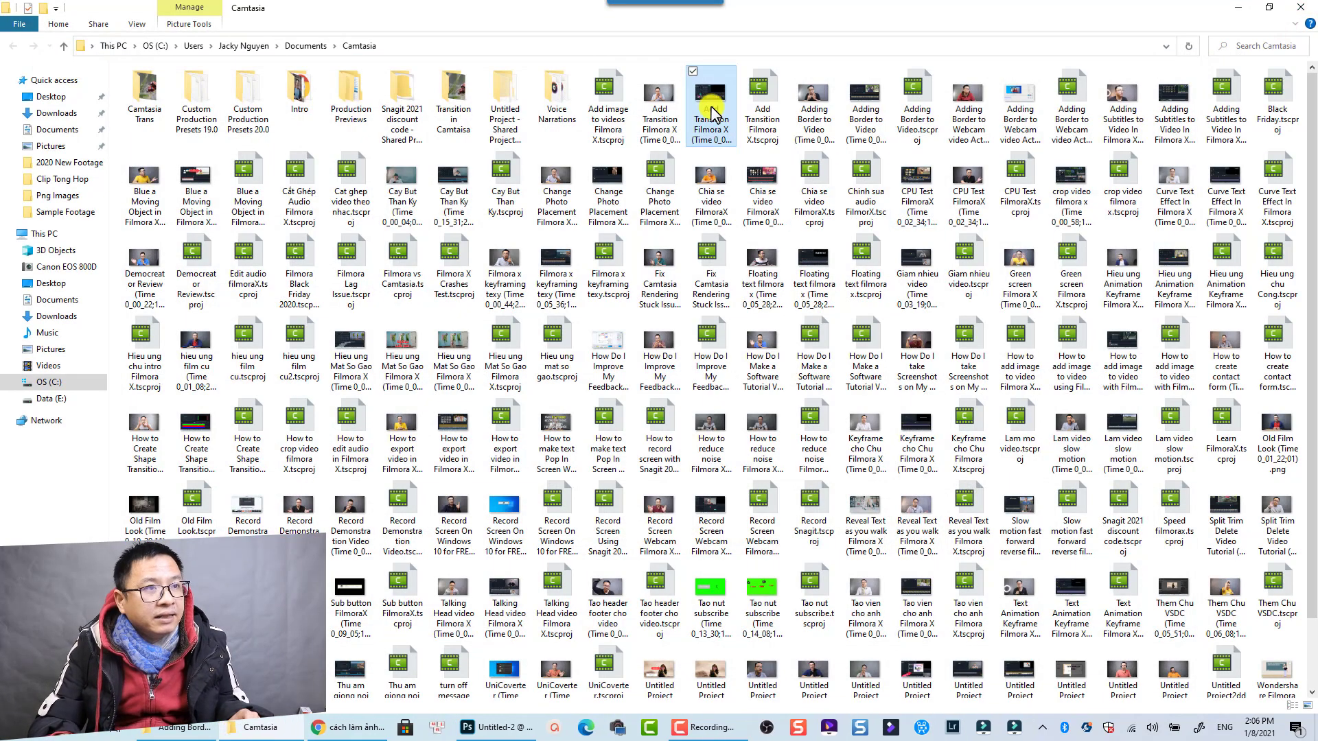
double_click(659, 92)
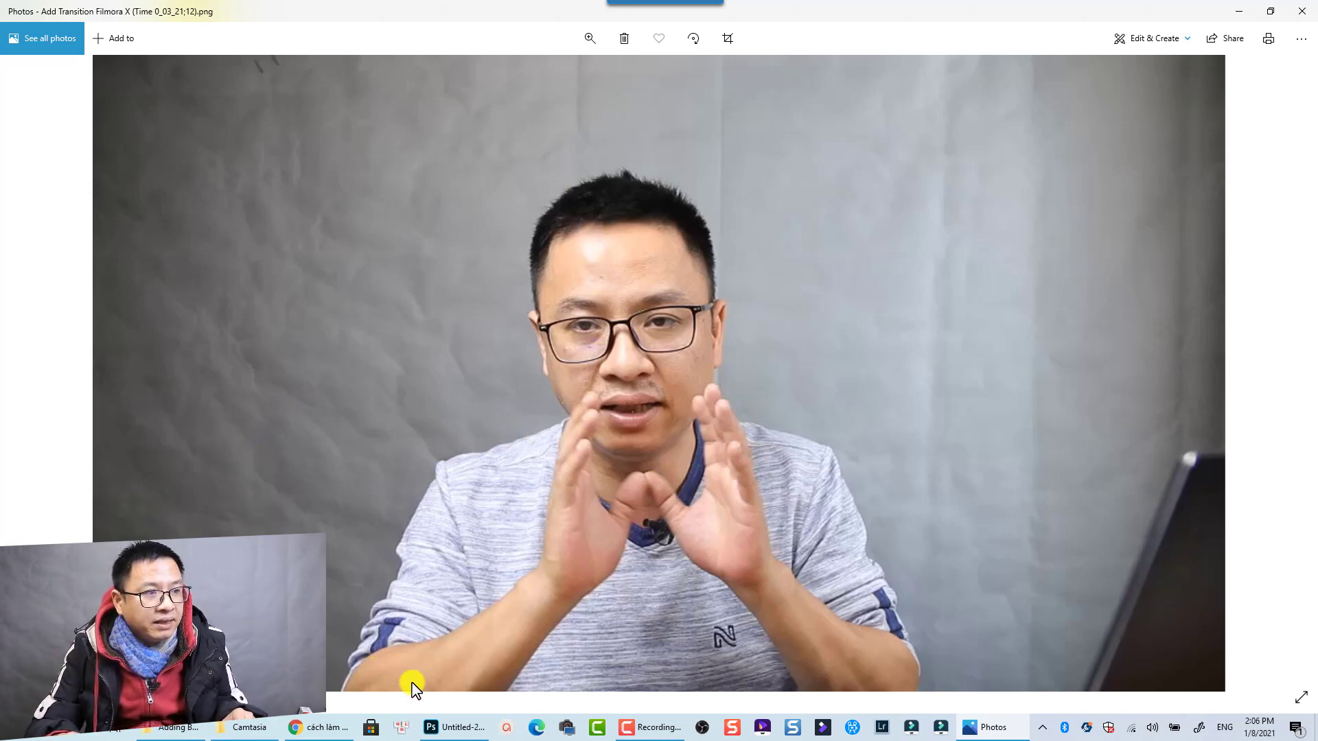
click(1301, 11)
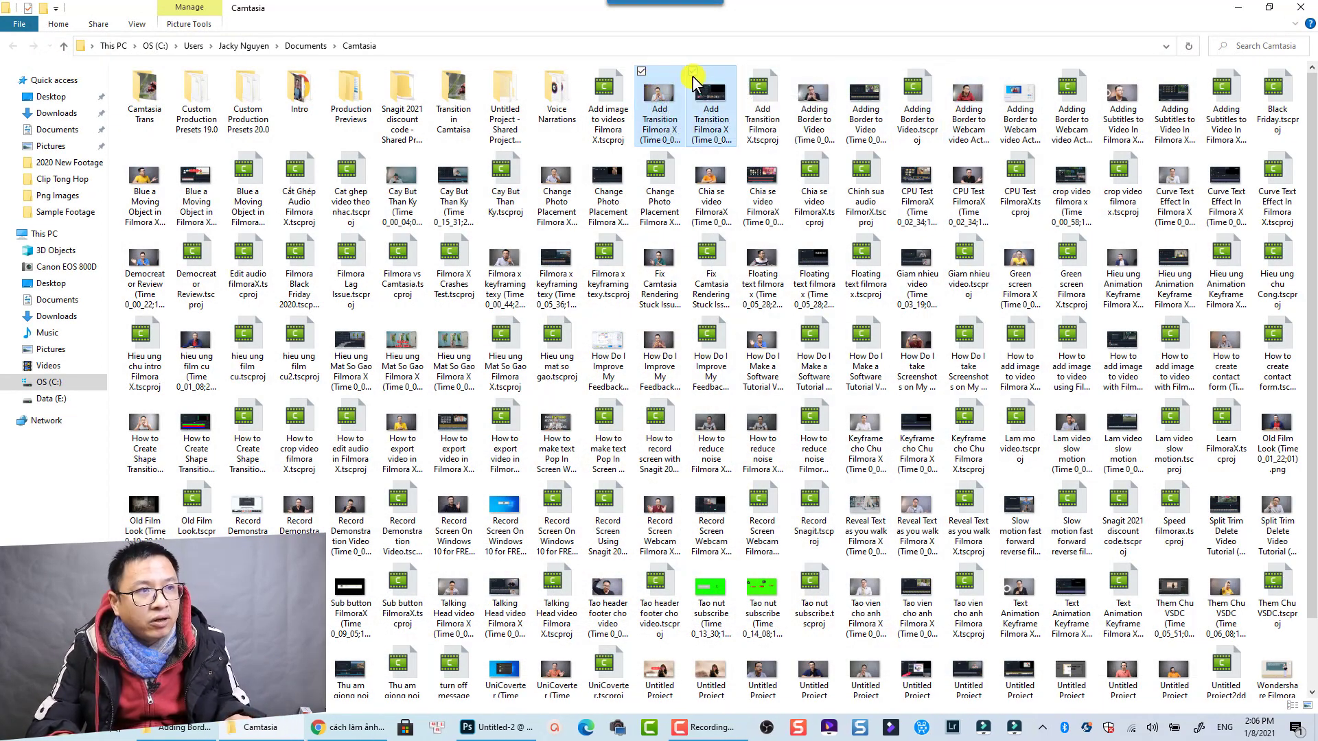
click(693, 71)
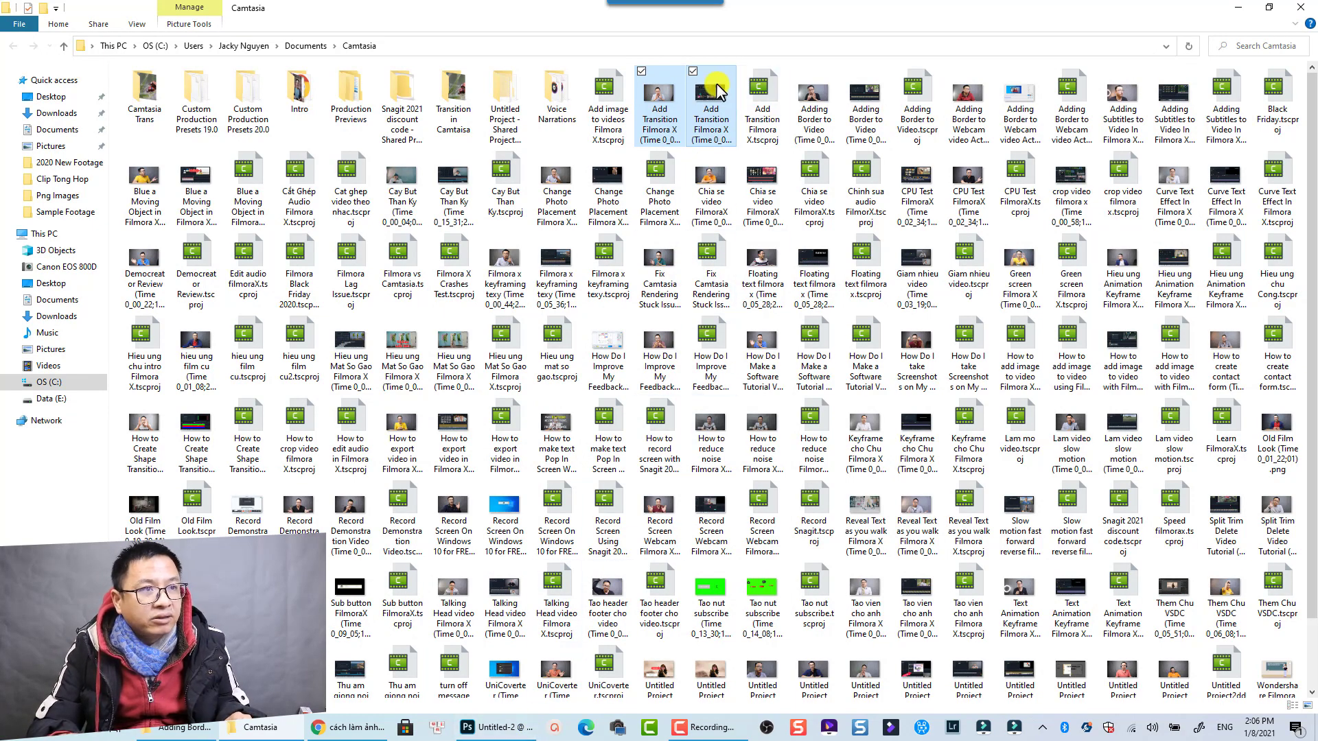
Step: Place both Add Transition screenshots as layers, with the presenter frame above the Filmora screenshot
mouse_move(708, 96)
mouse_down()
mouse_move(496, 731)
mouse_move(519, 438)
mouse_up()
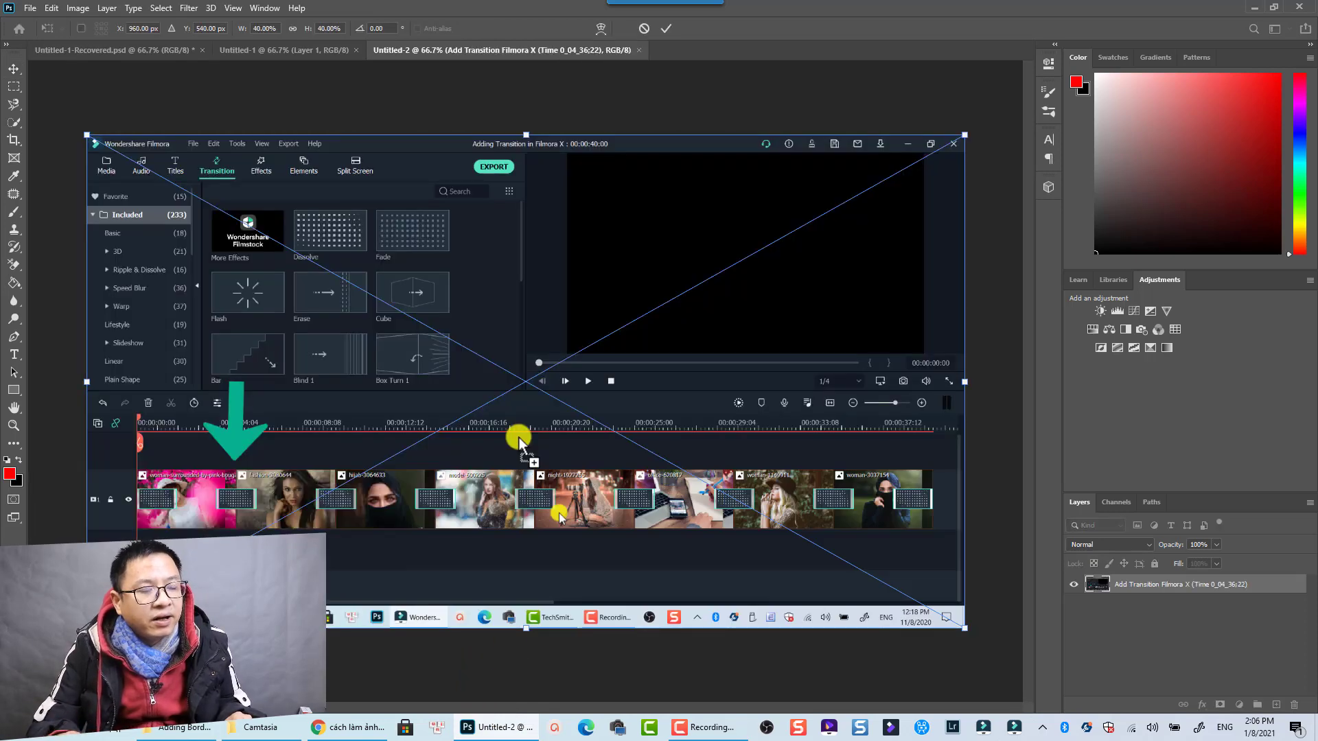
click(662, 30)
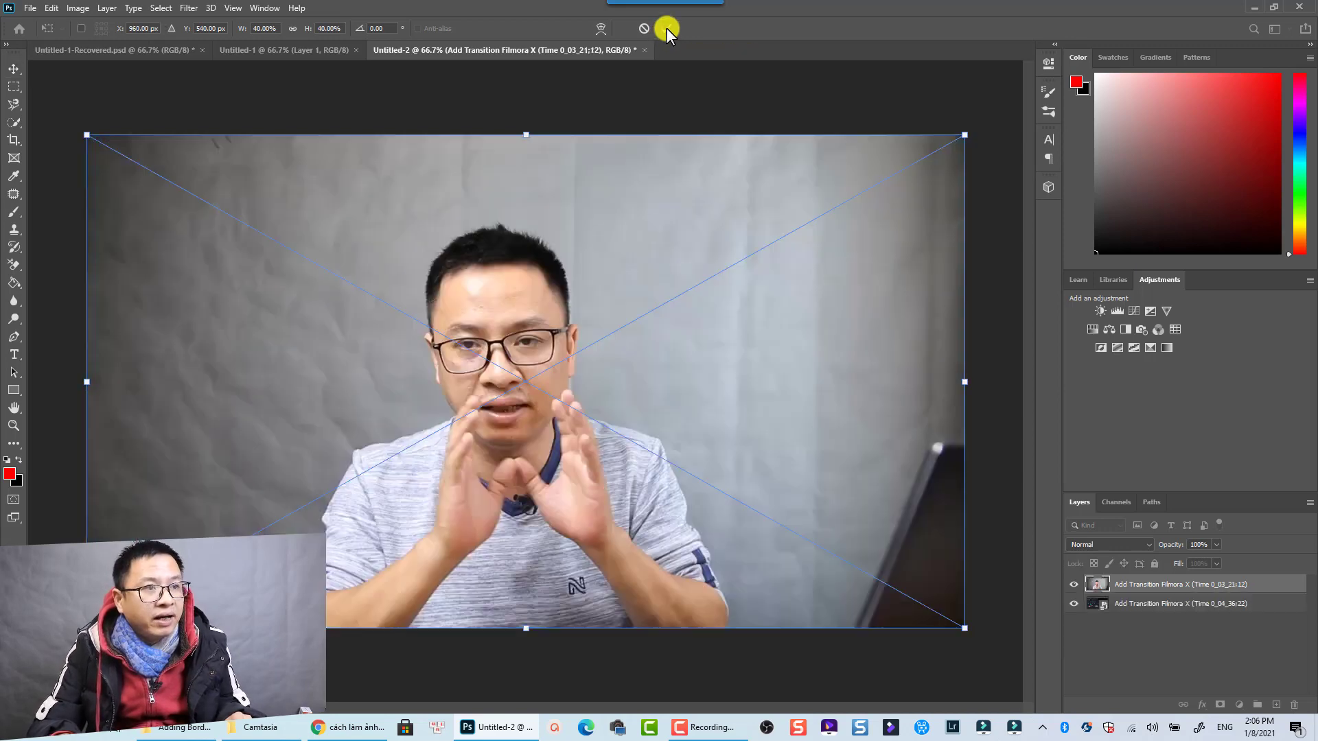
click(665, 30)
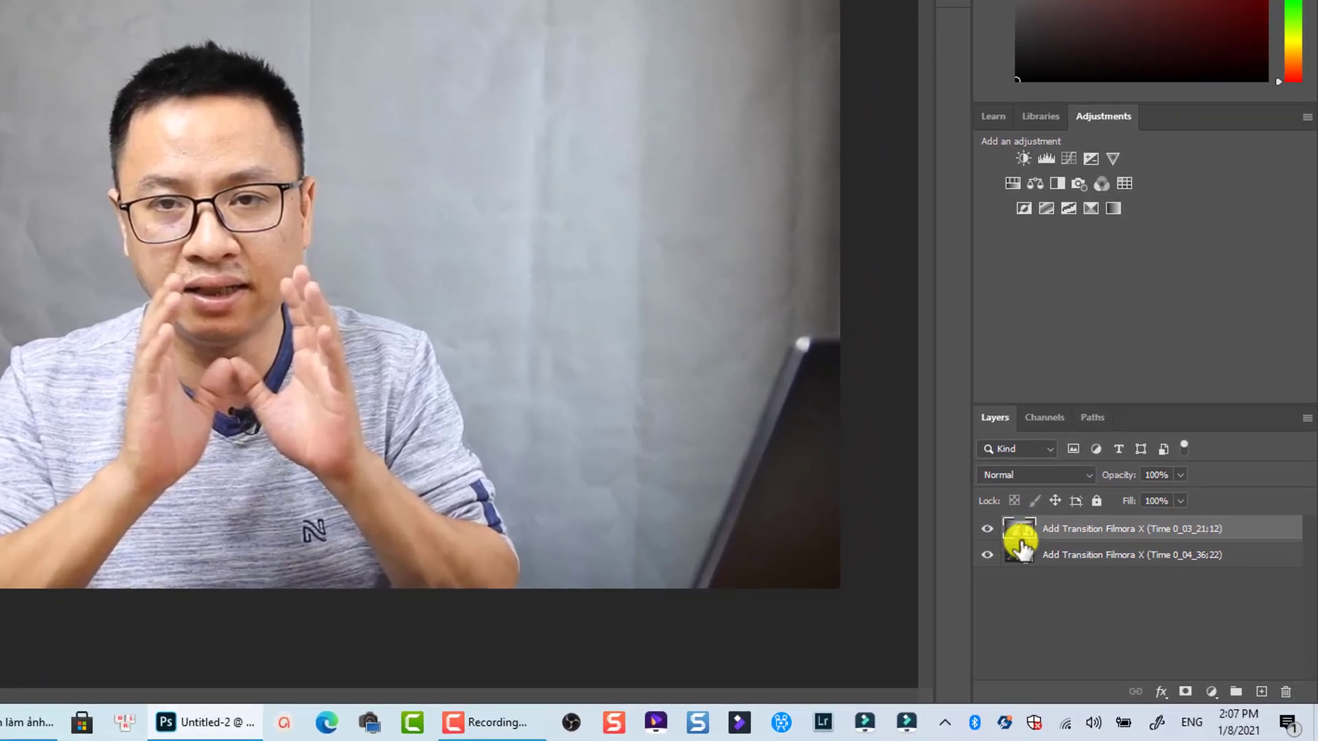
click(1050, 557)
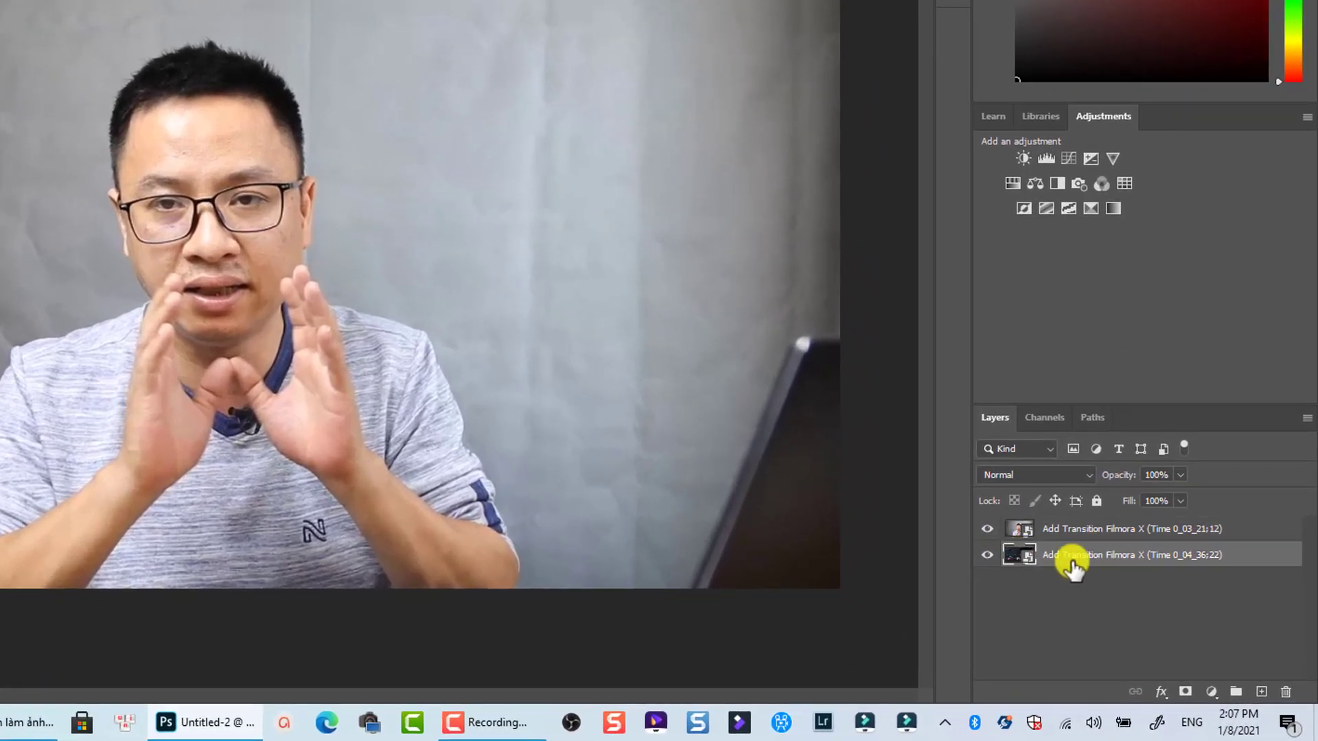
click(1024, 532)
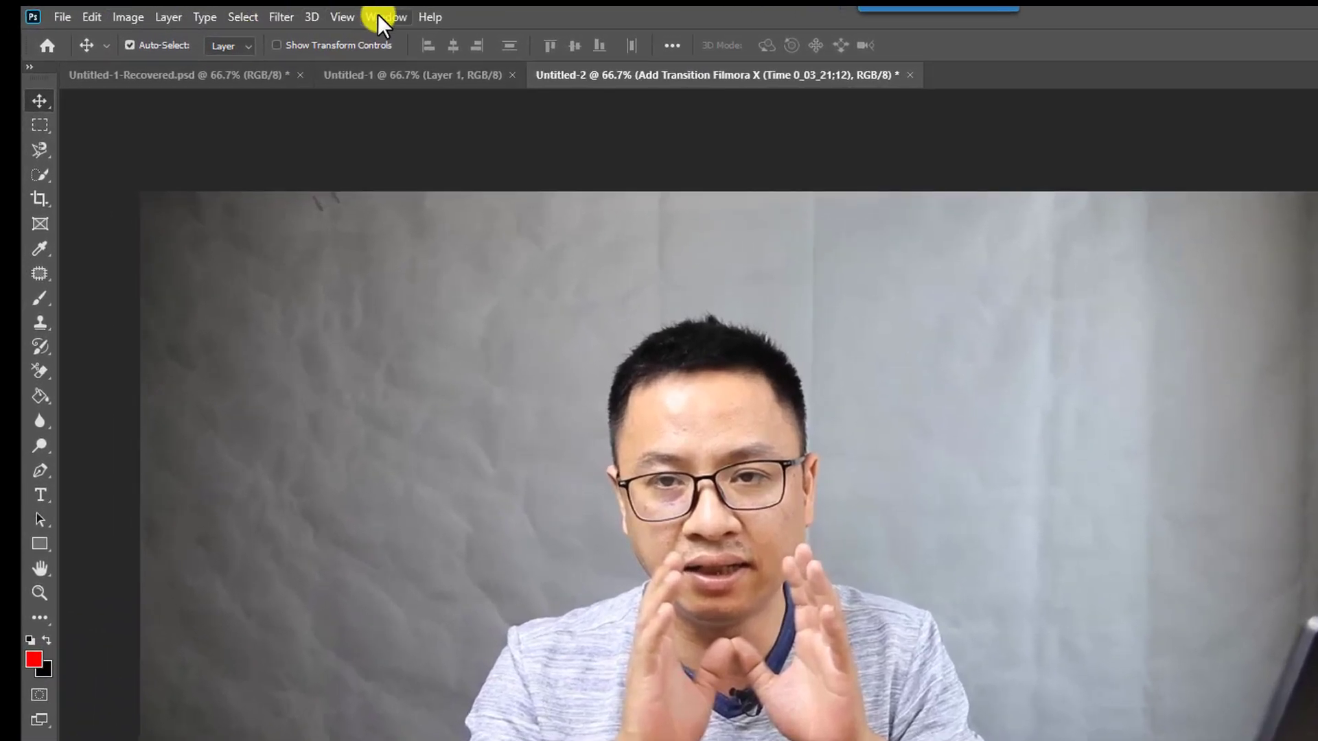
Step: Convert the presenter smart object to layers and remove its grey background via Quick Actions
click(382, 18)
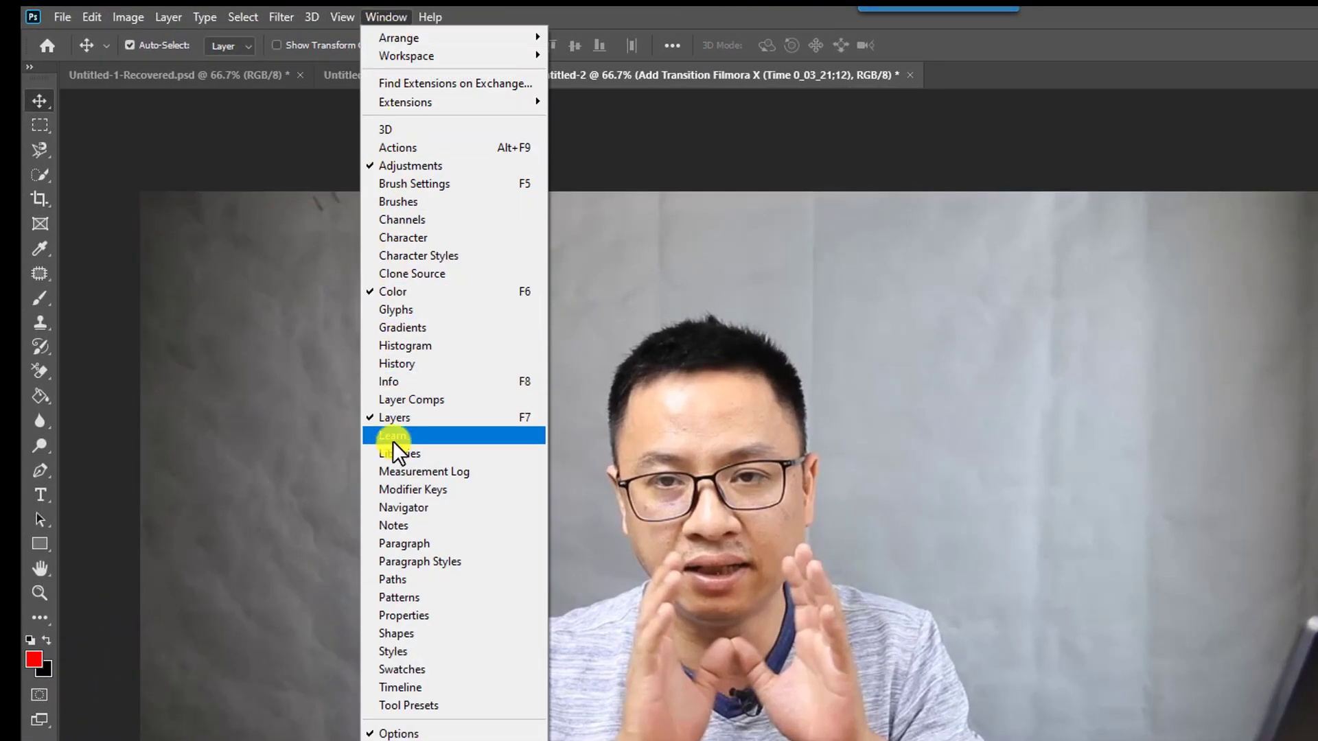
click(410, 616)
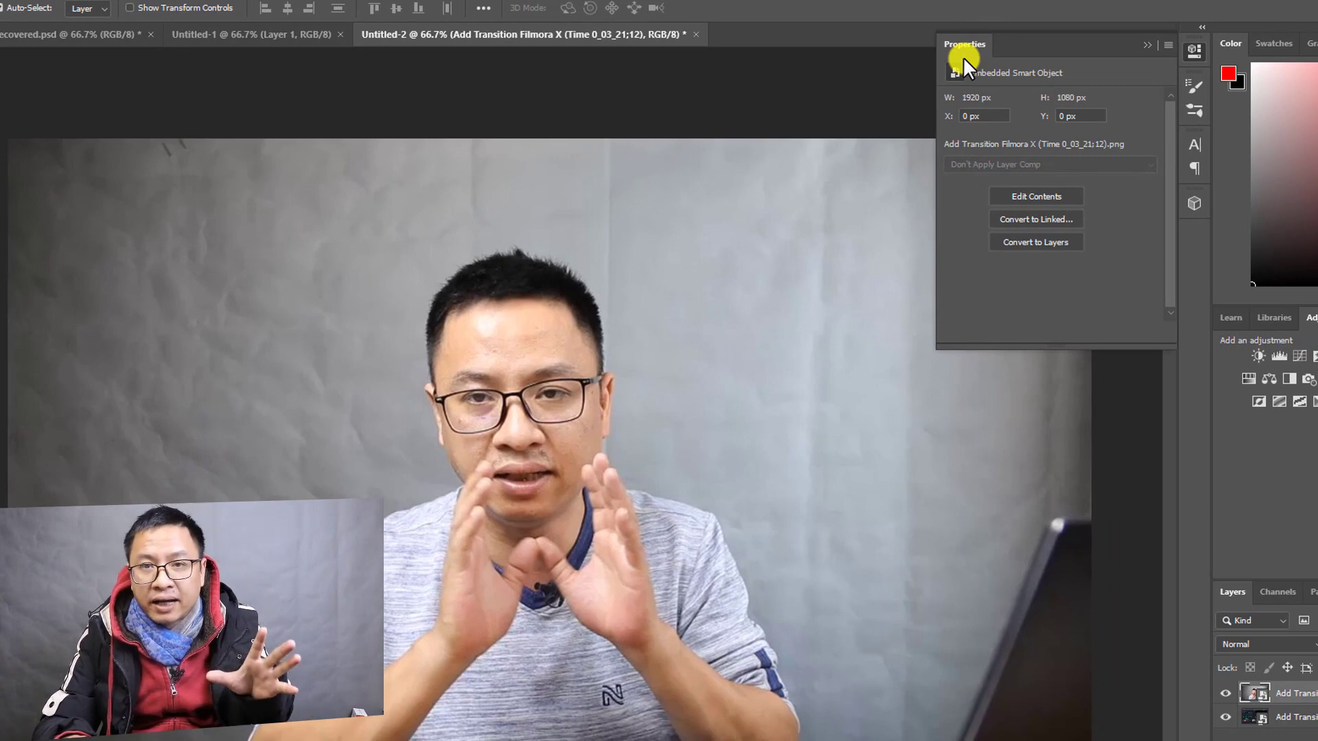
click(1033, 242)
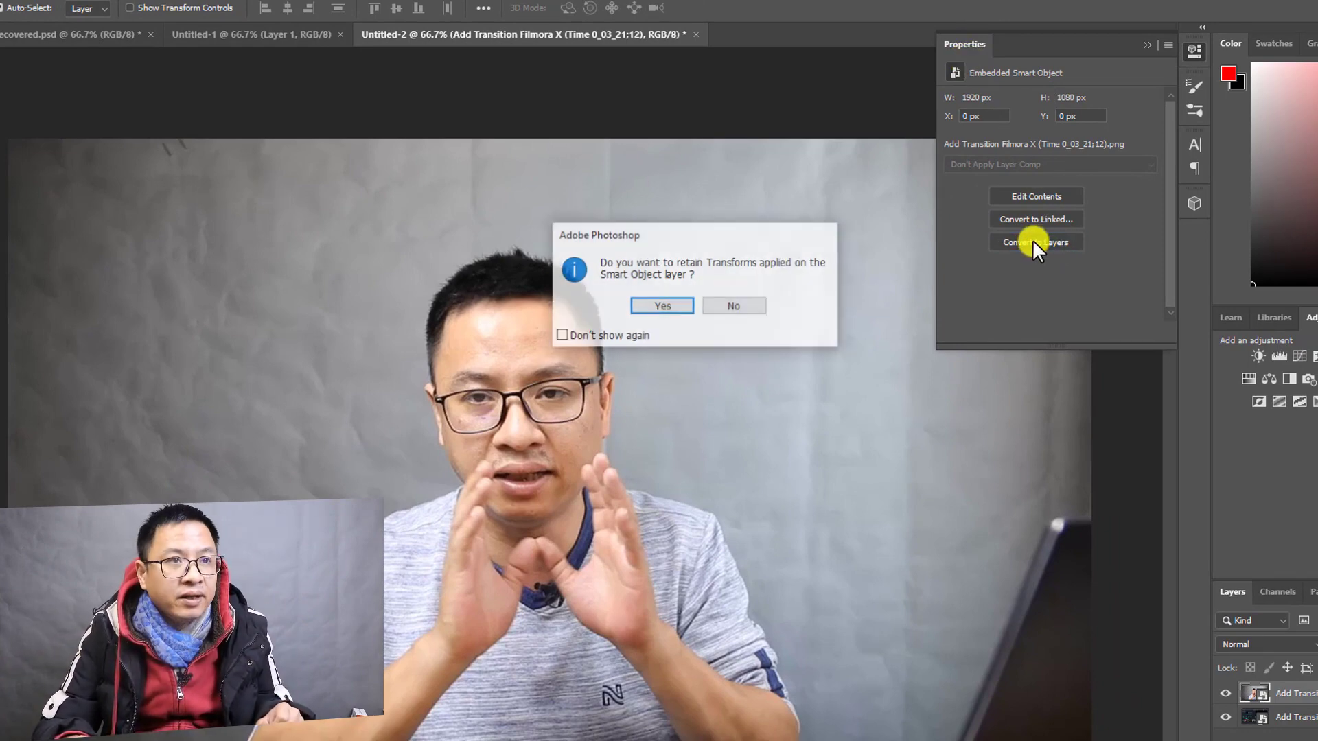
click(650, 310)
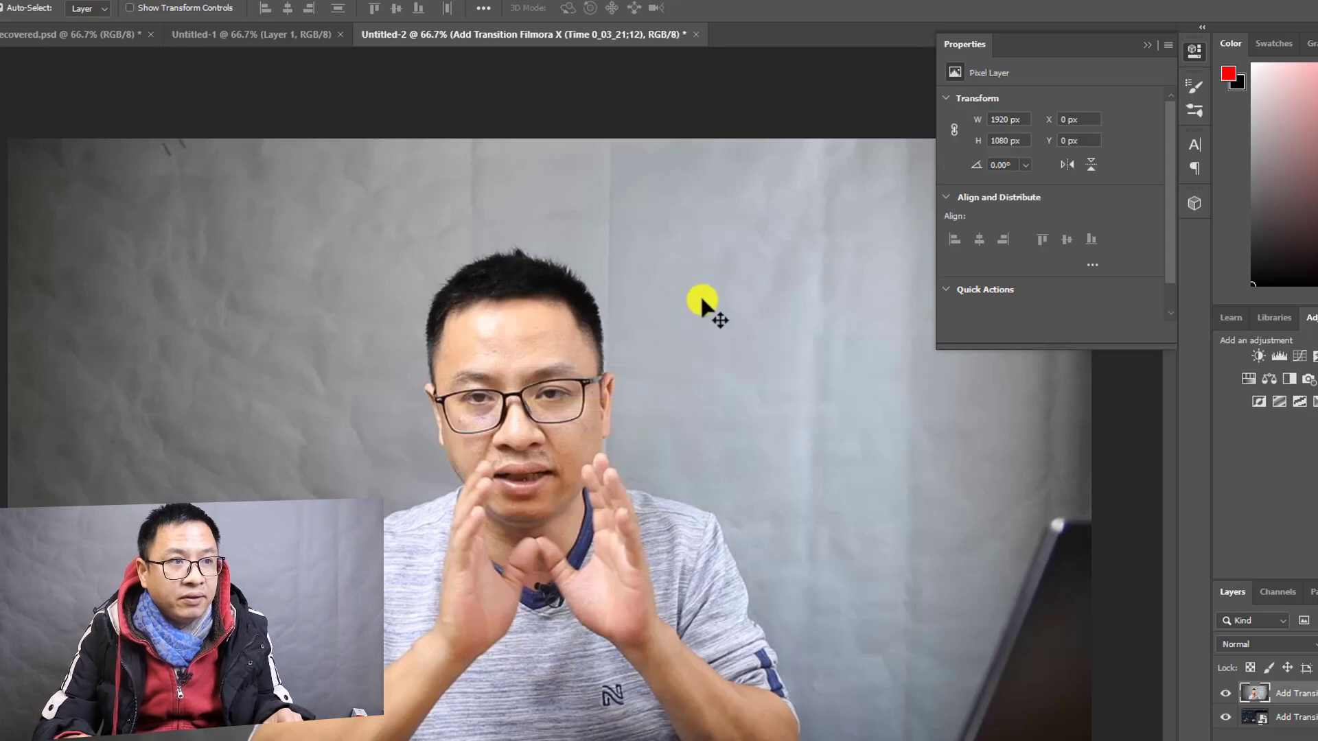
click(948, 290)
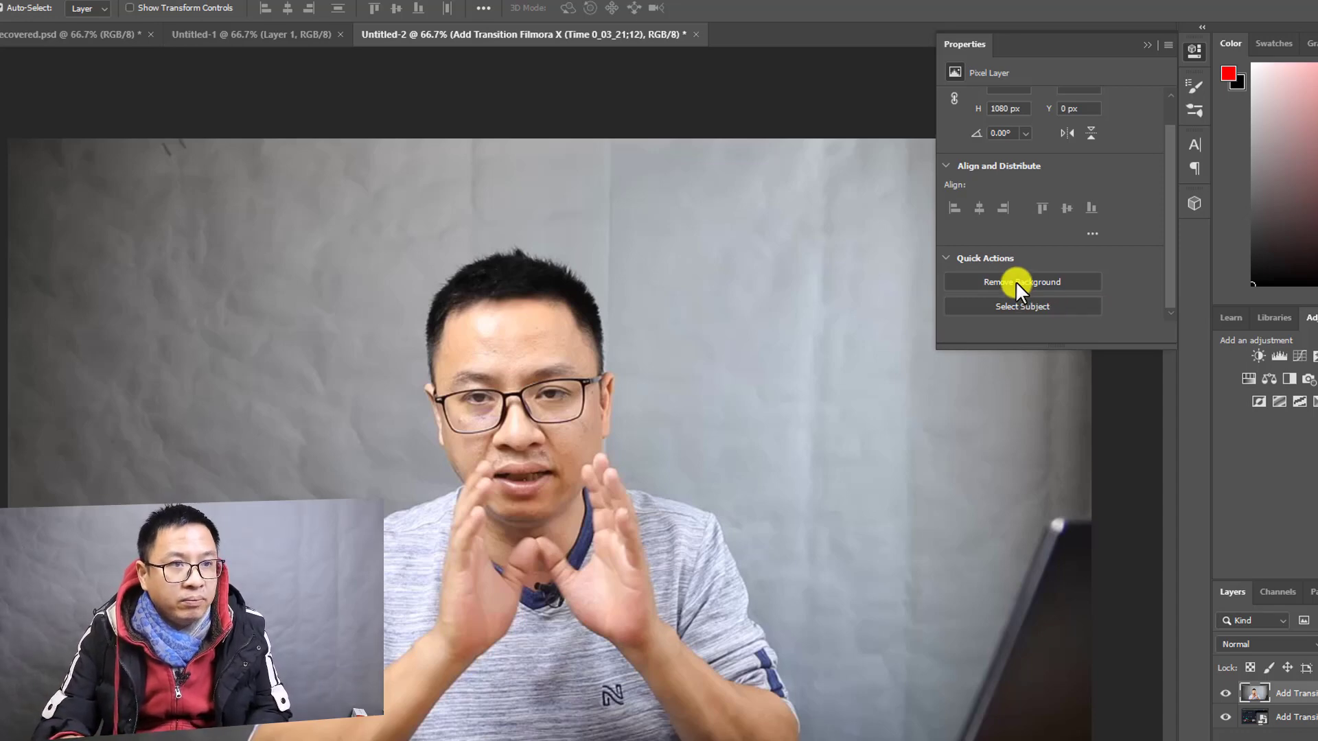
click(1016, 281)
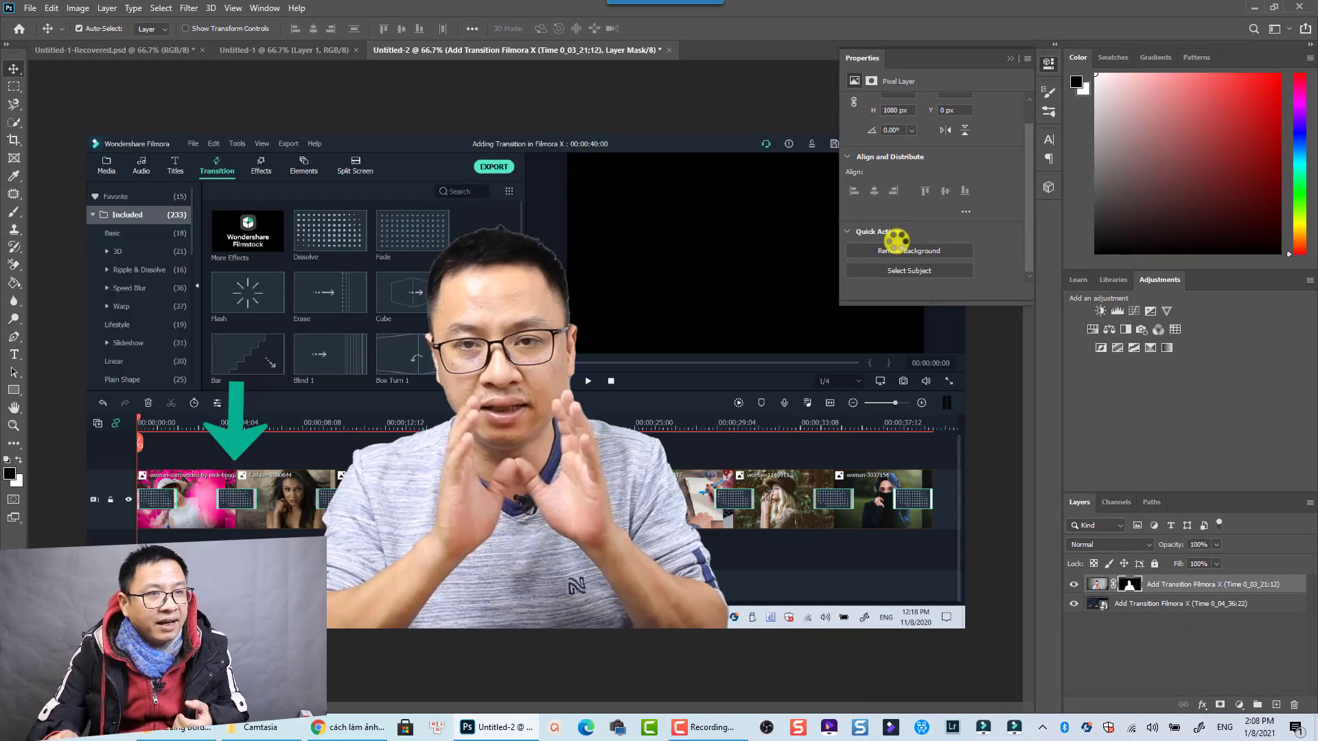
Step: Close Properties and move the cut-out presenter about 421 px to the right
click(1011, 56)
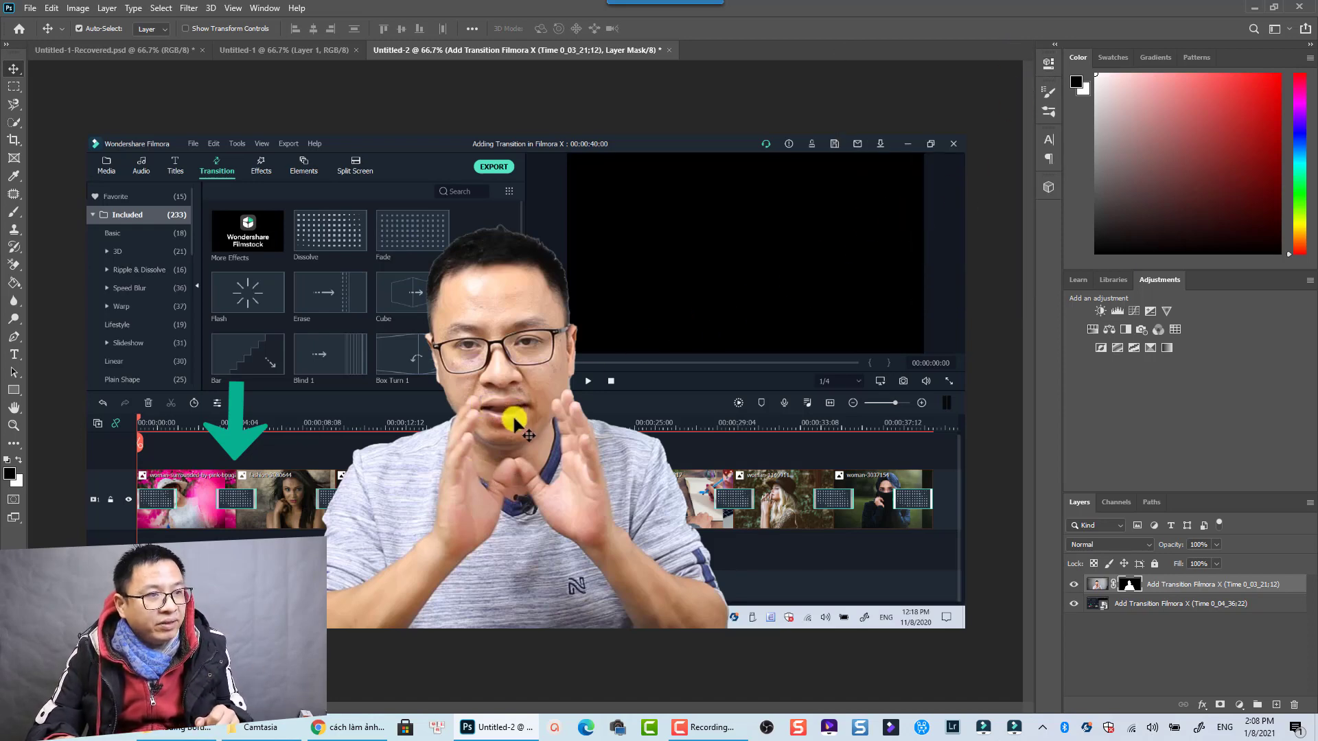
drag(516, 420, 710, 417)
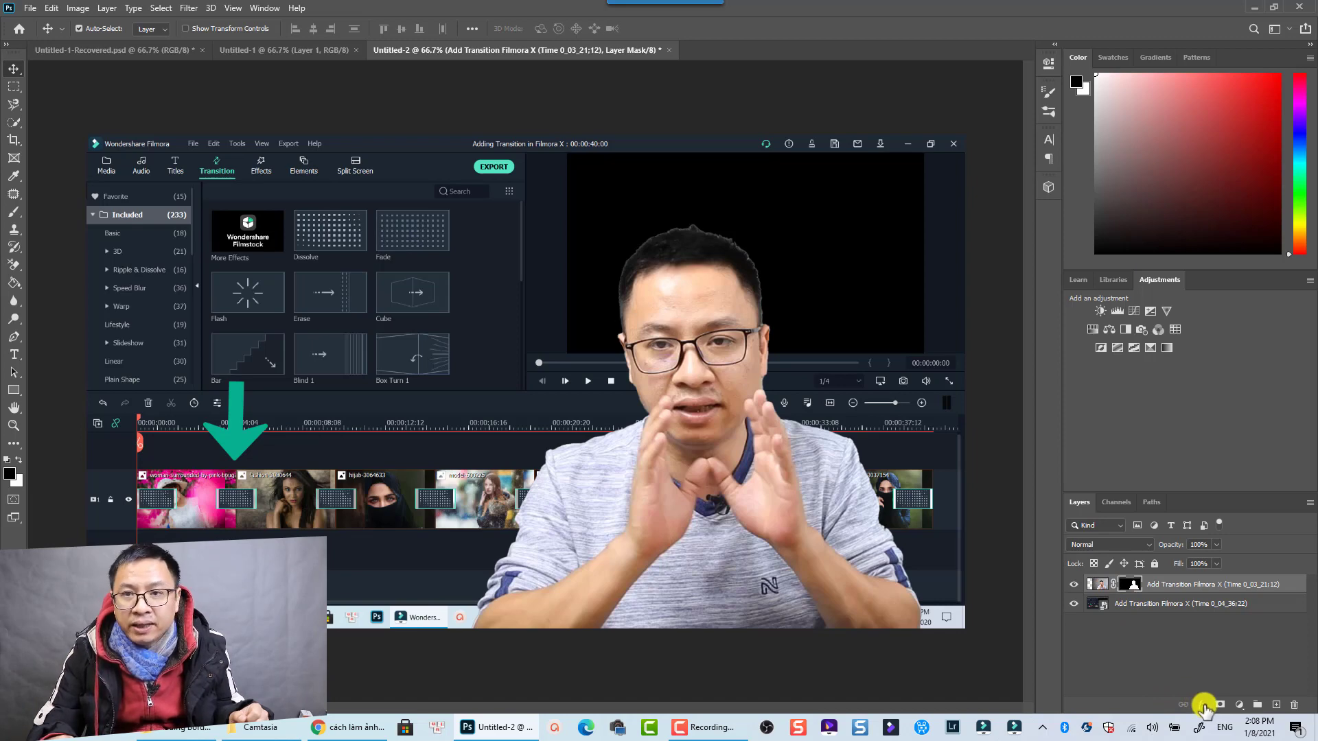
Step: Add a green Outer Glow (99% opacity, 11% spread, 10 px) to the presenter
click(1205, 707)
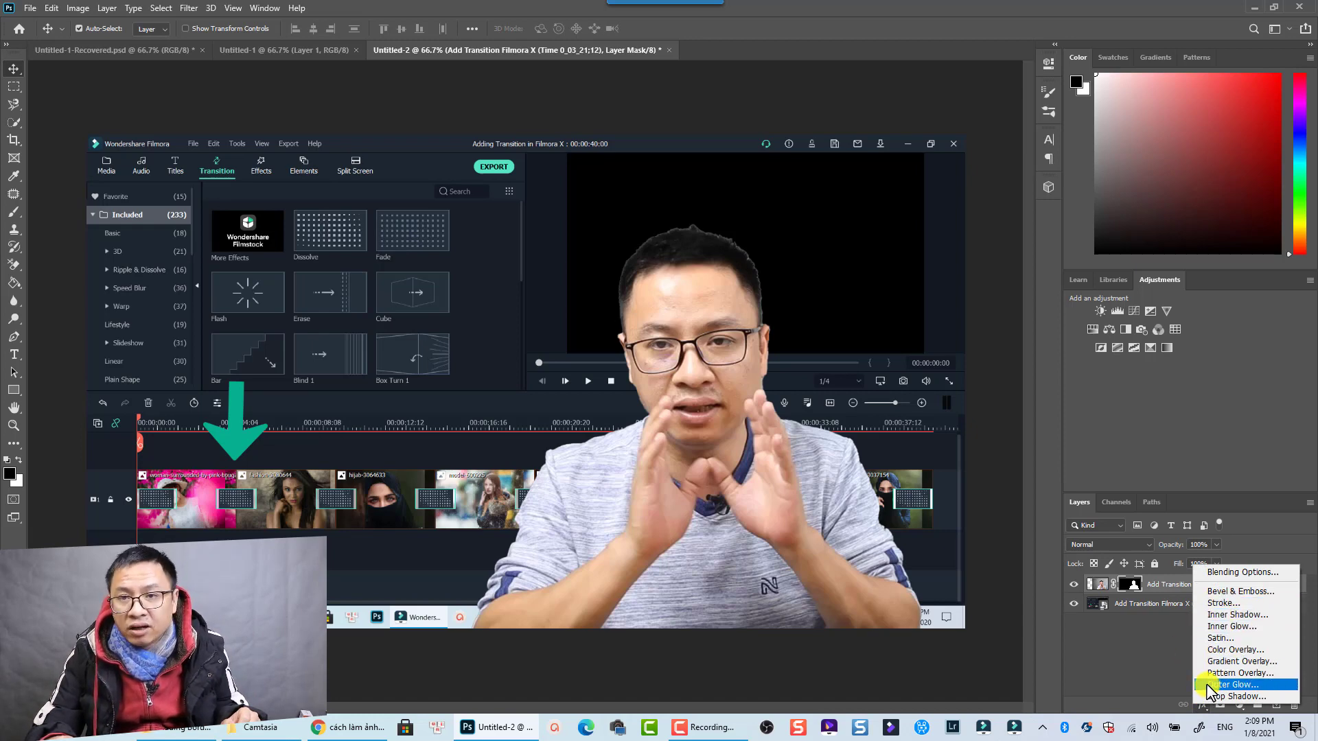
click(1207, 685)
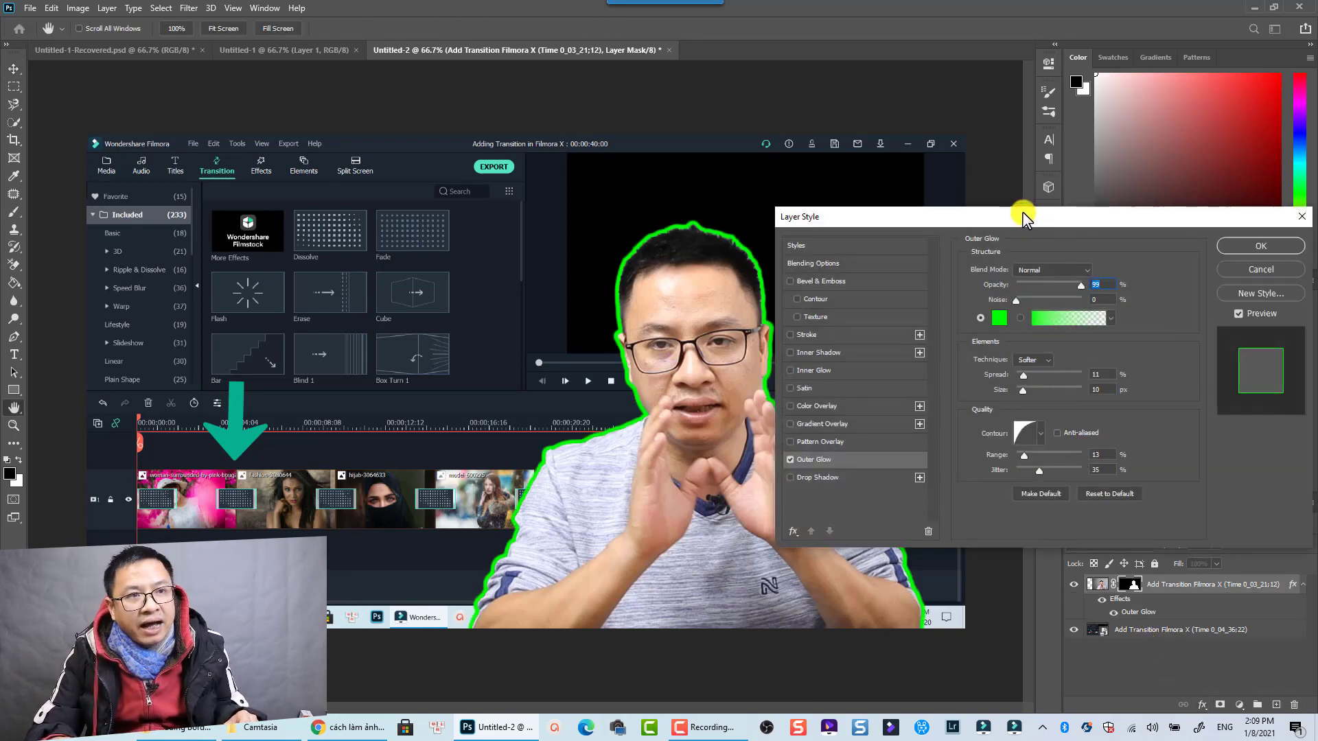
mouse_move(1023, 213)
mouse_down()
mouse_move(1097, 117)
mouse_move(1005, 59)
mouse_up()
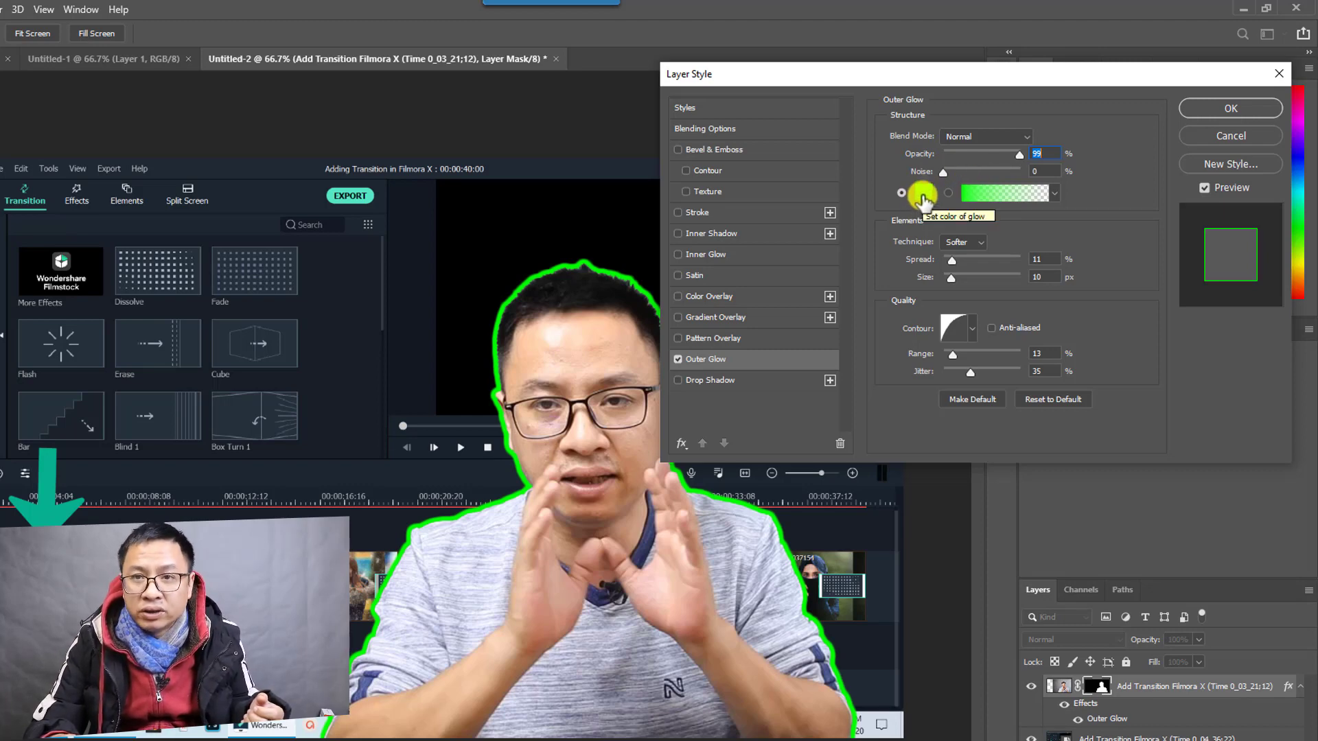
Step: Set the Outer Glow colour to white (ffffff)
click(921, 194)
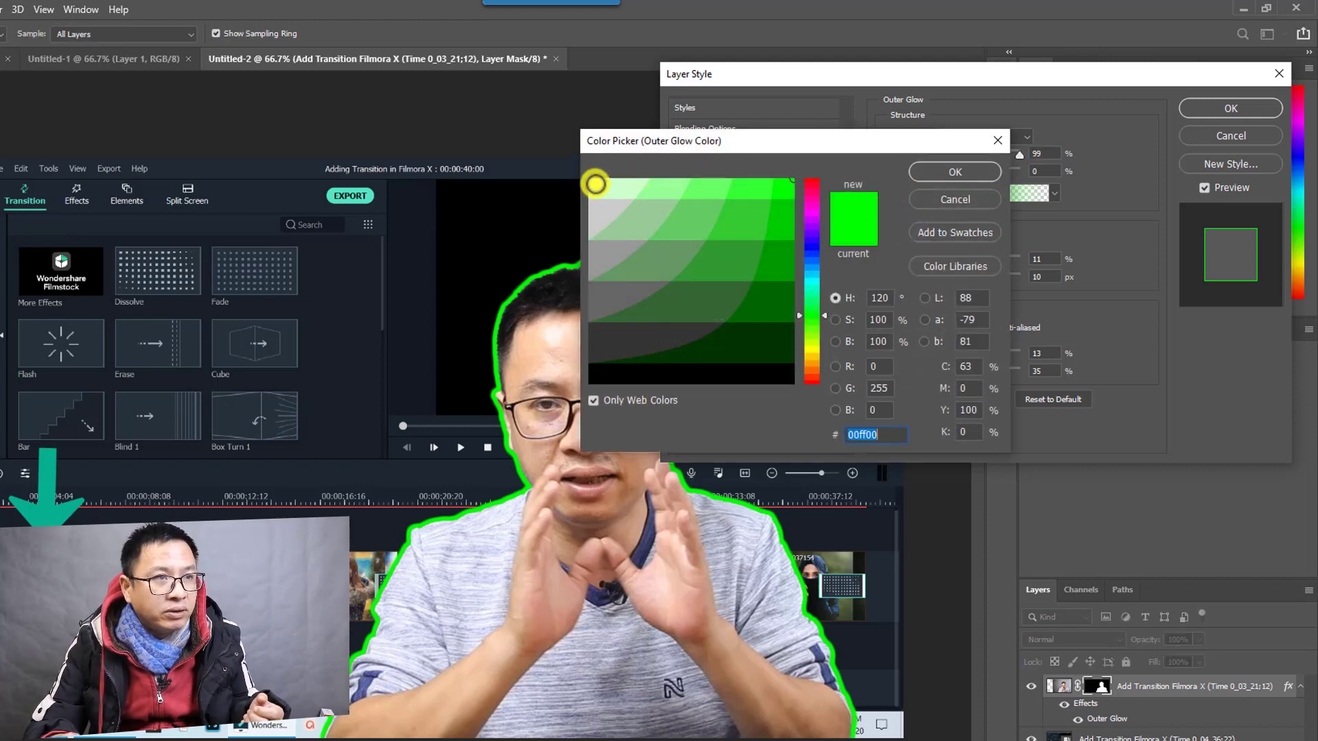
click(595, 183)
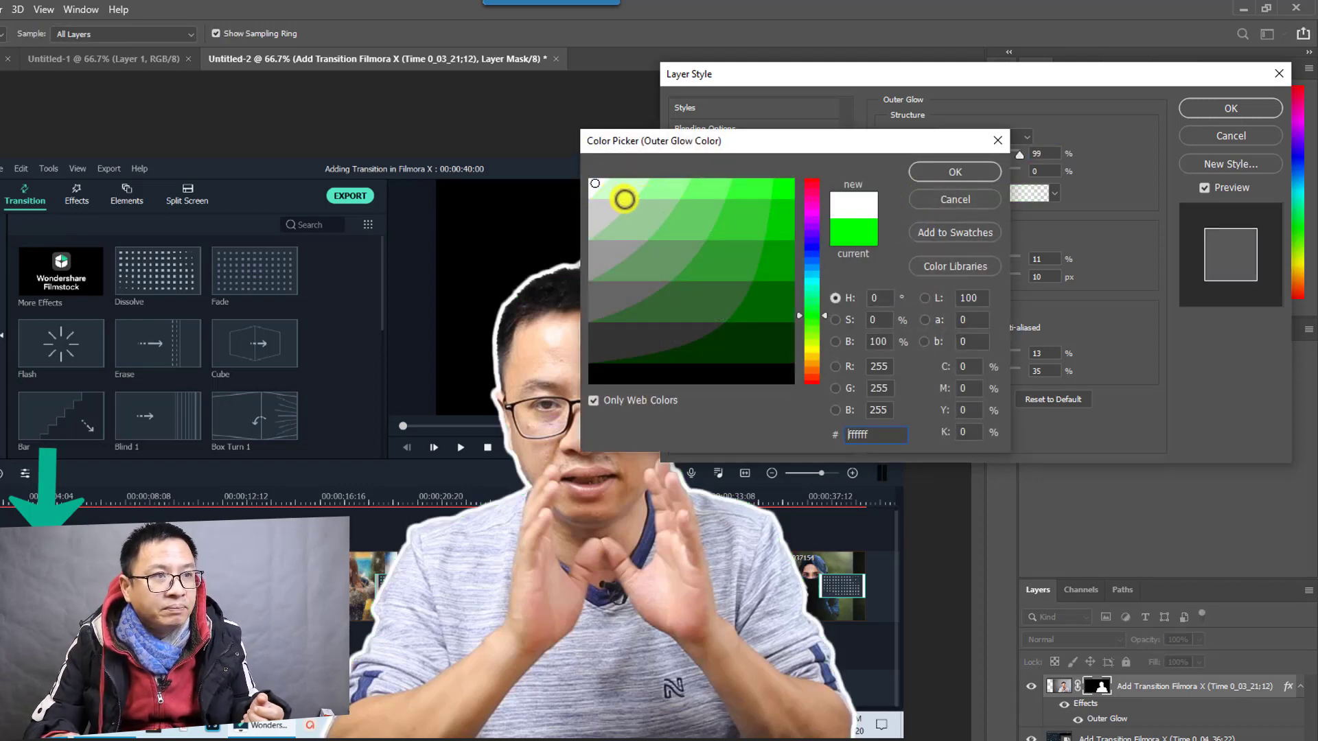
click(955, 172)
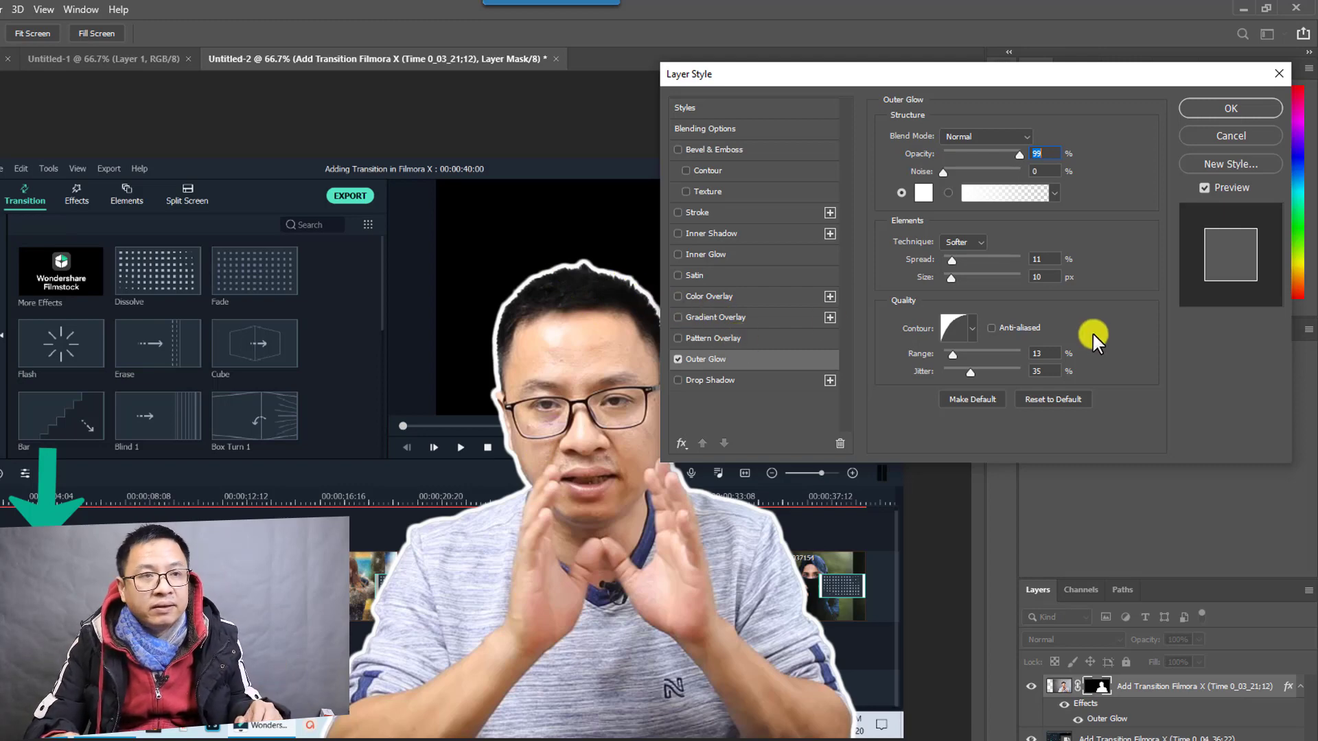
Step: Increase the Outer Glow size to 21 px and enable a Drop Shadow
click(952, 275)
key(Up)
key(Up)
key(Up)
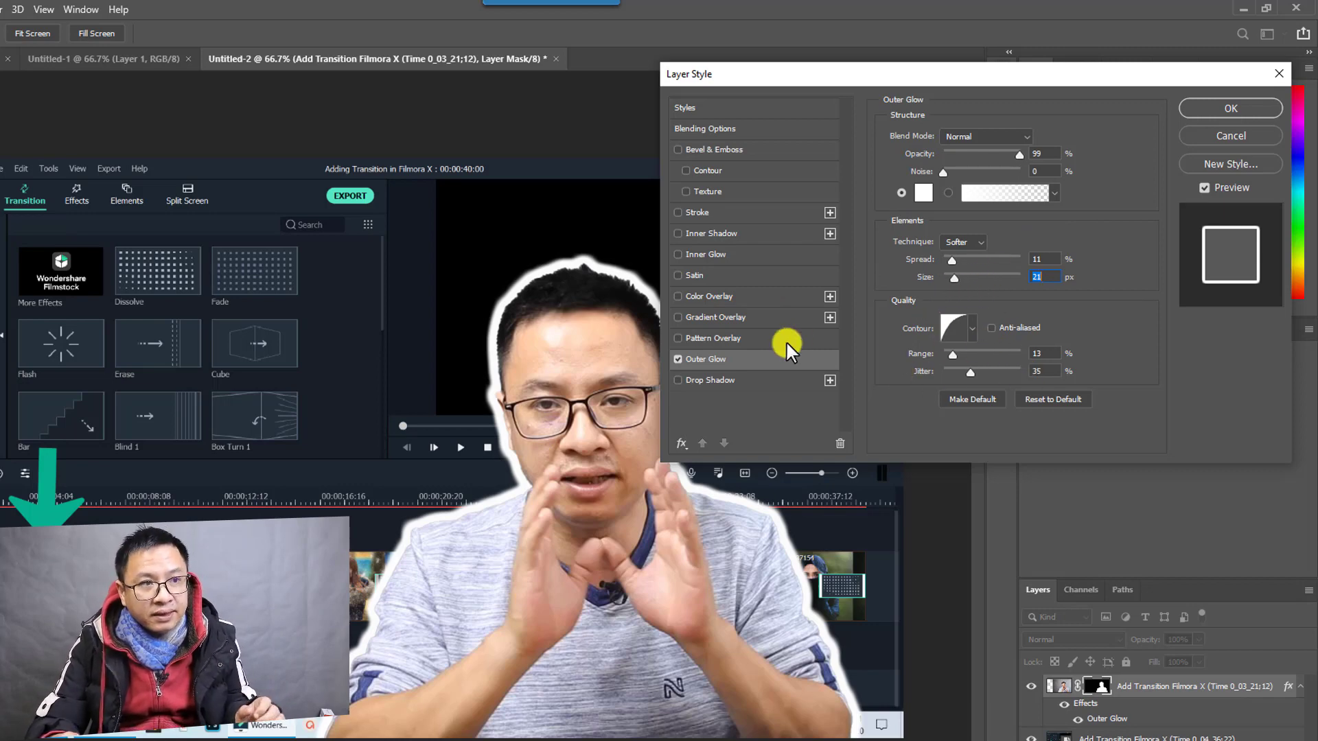
click(677, 381)
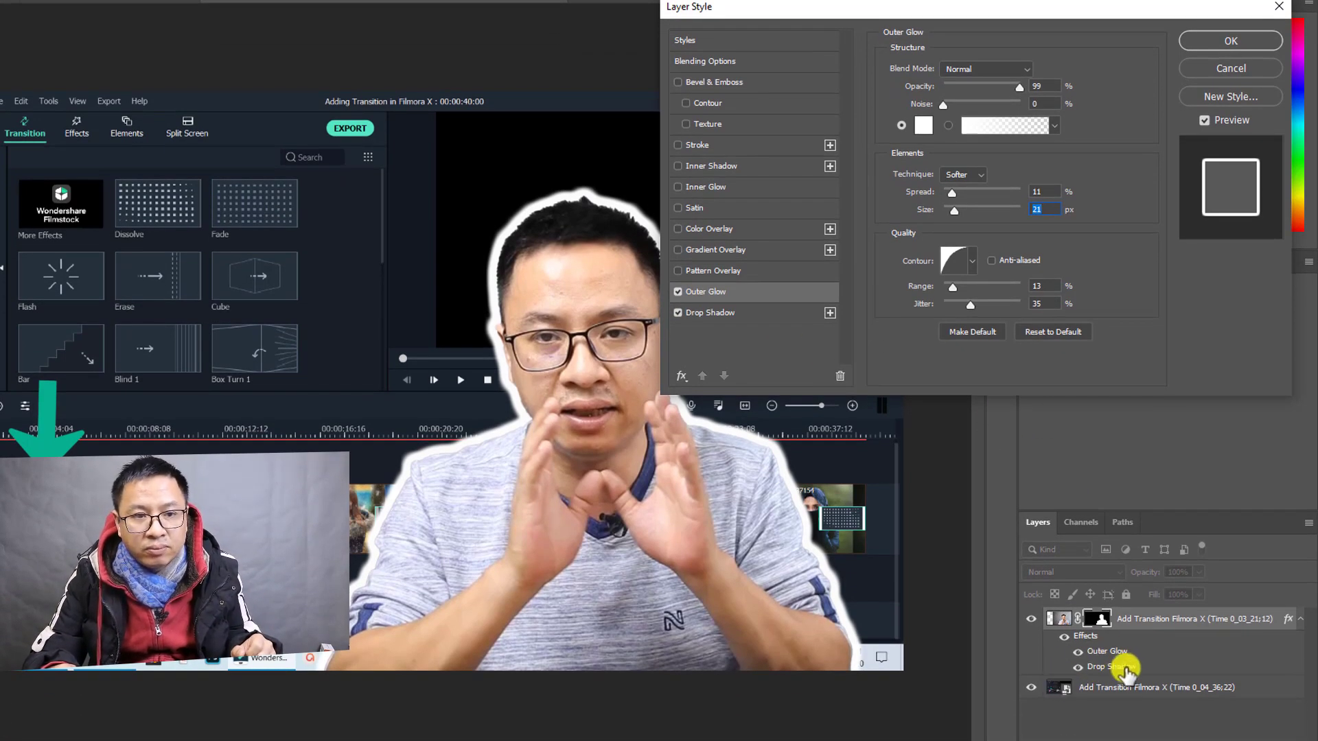
Step: Set the cut-out's drop shadow colour to pure red (ff0000)
click(722, 314)
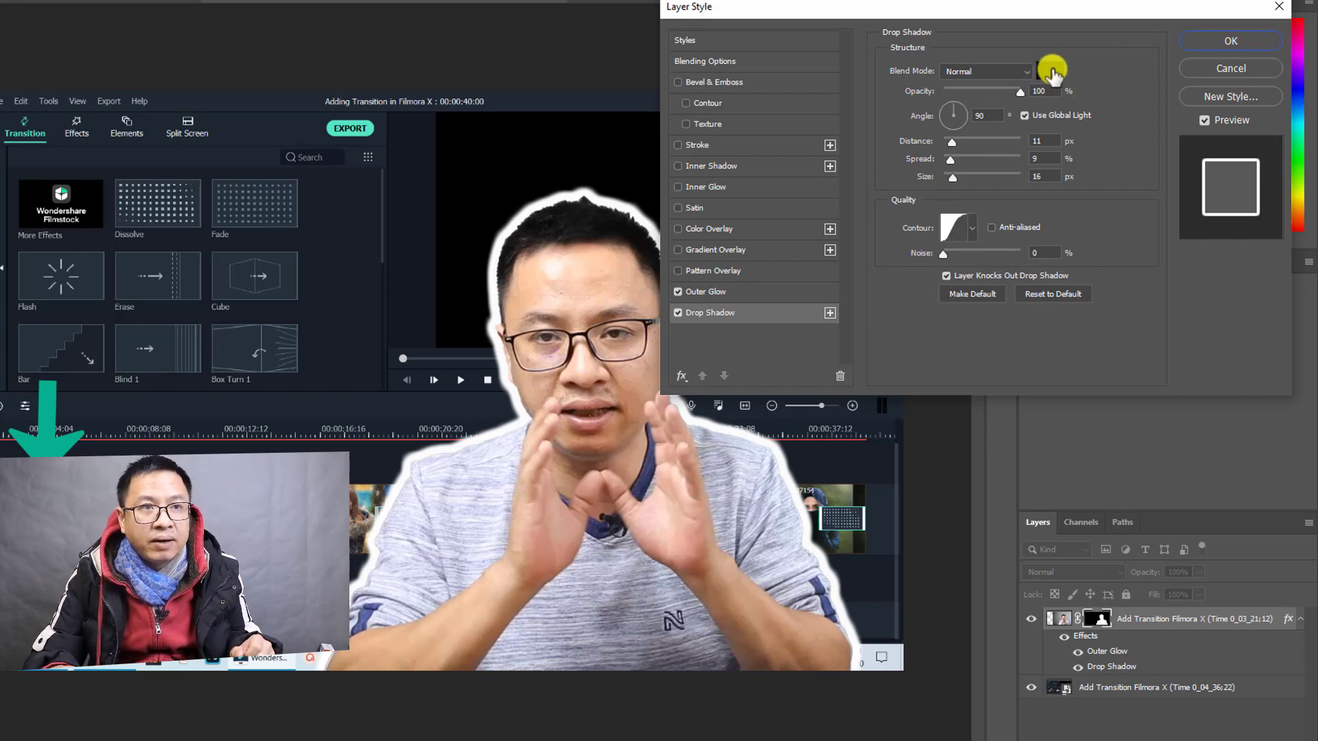
click(1053, 71)
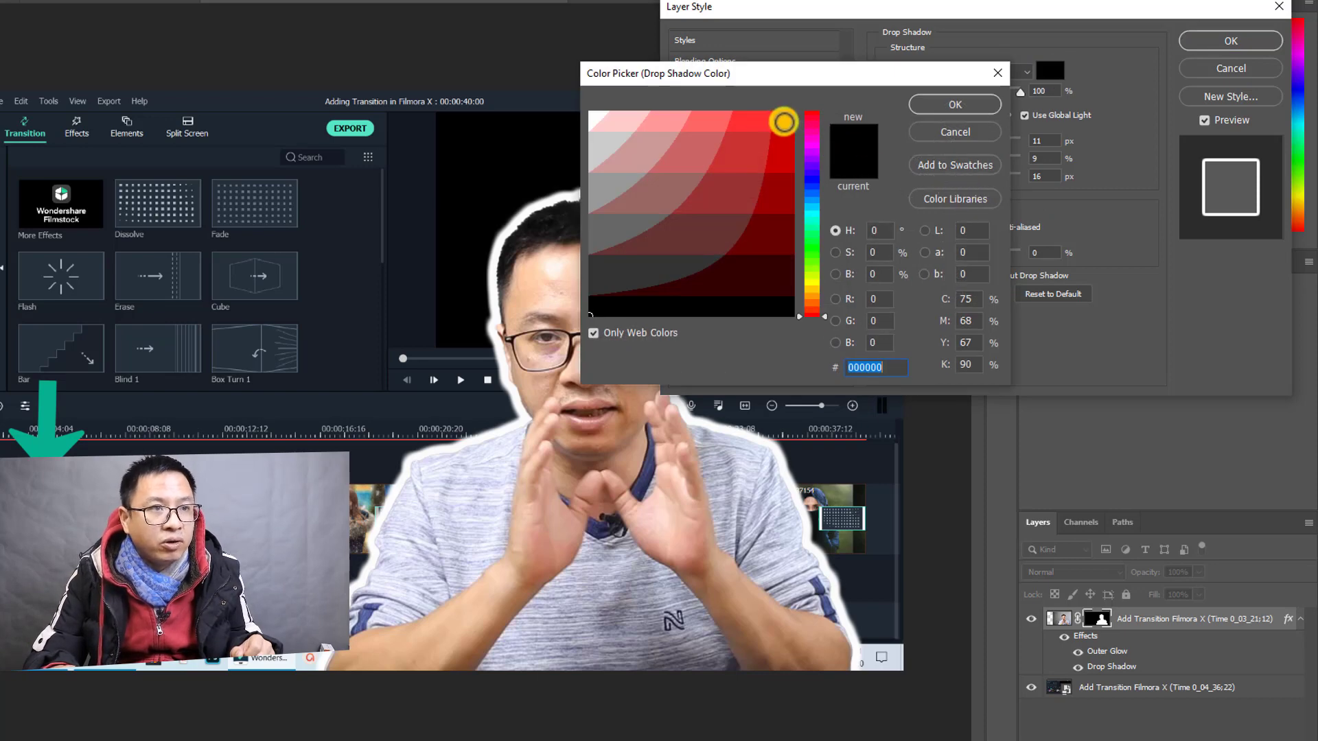
click(784, 123)
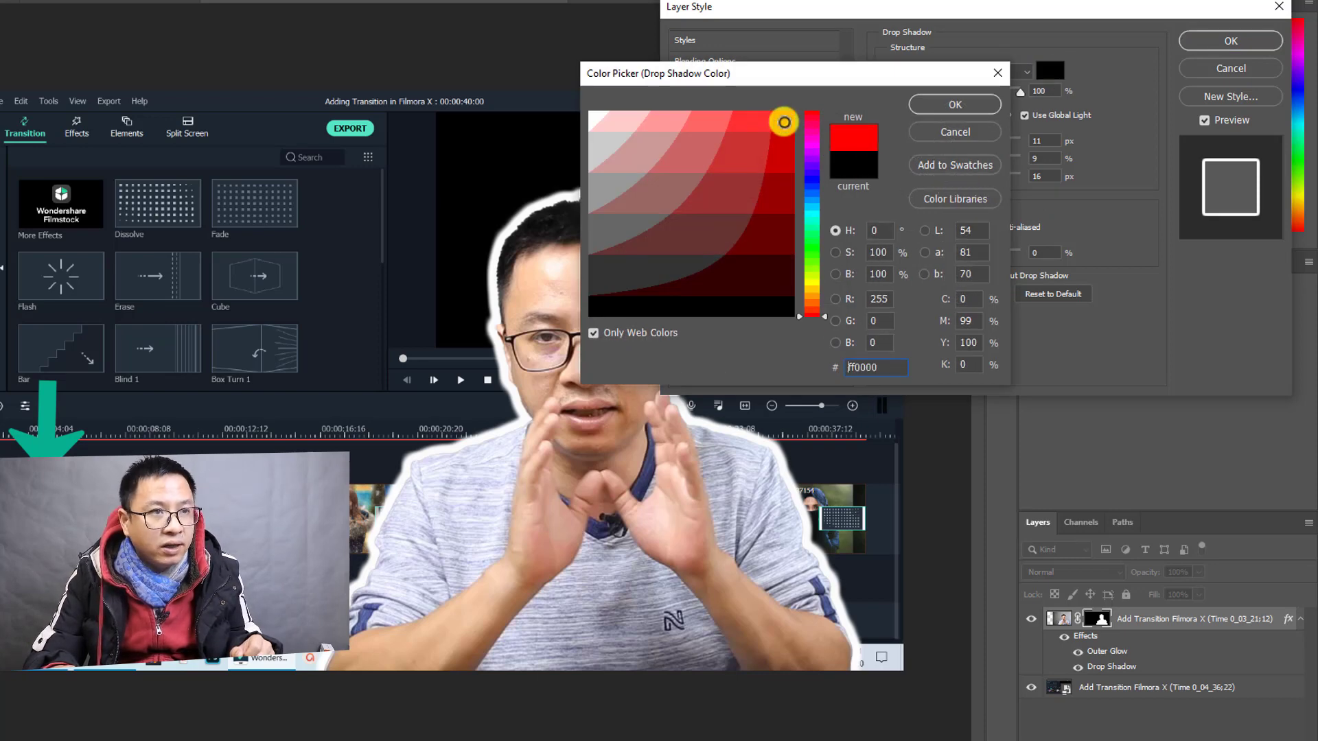
click(950, 107)
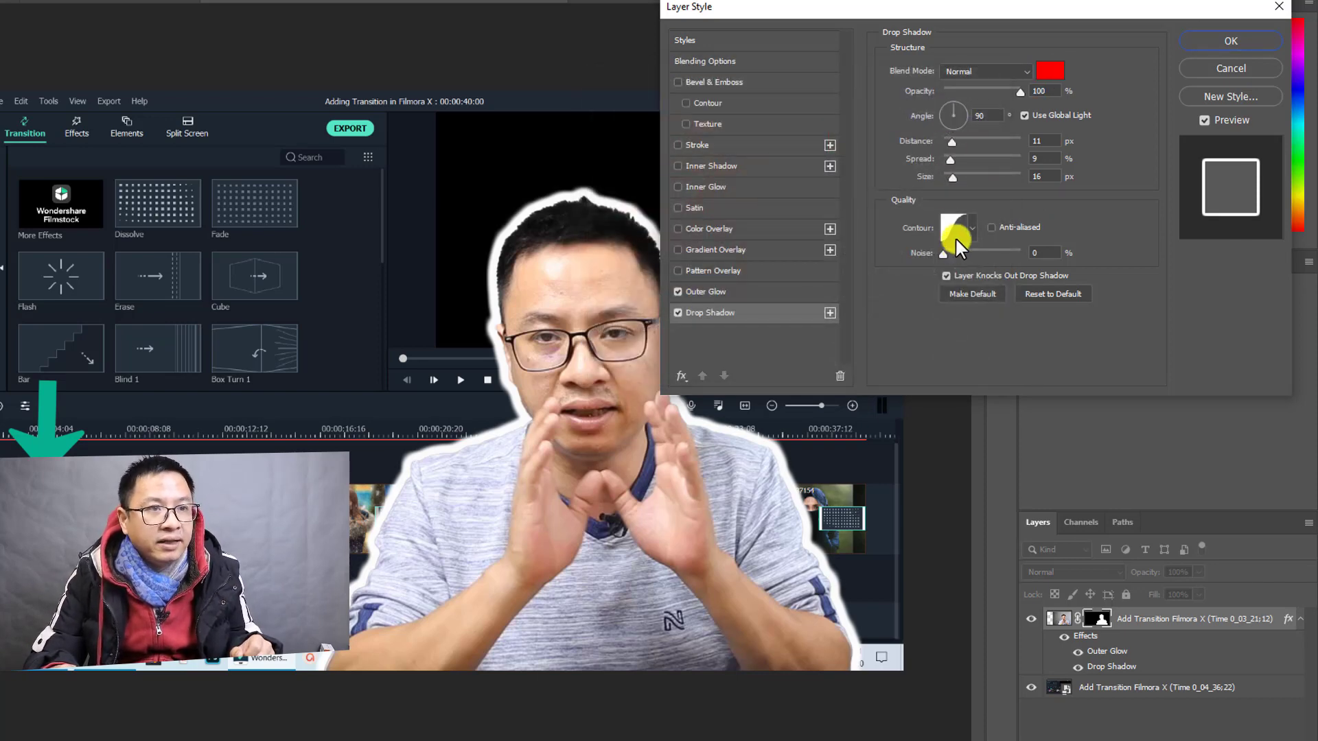
Step: Give the drop shadow a 172° angle, 24 px distance, 17% spread and 79 px size, then apply
click(953, 174)
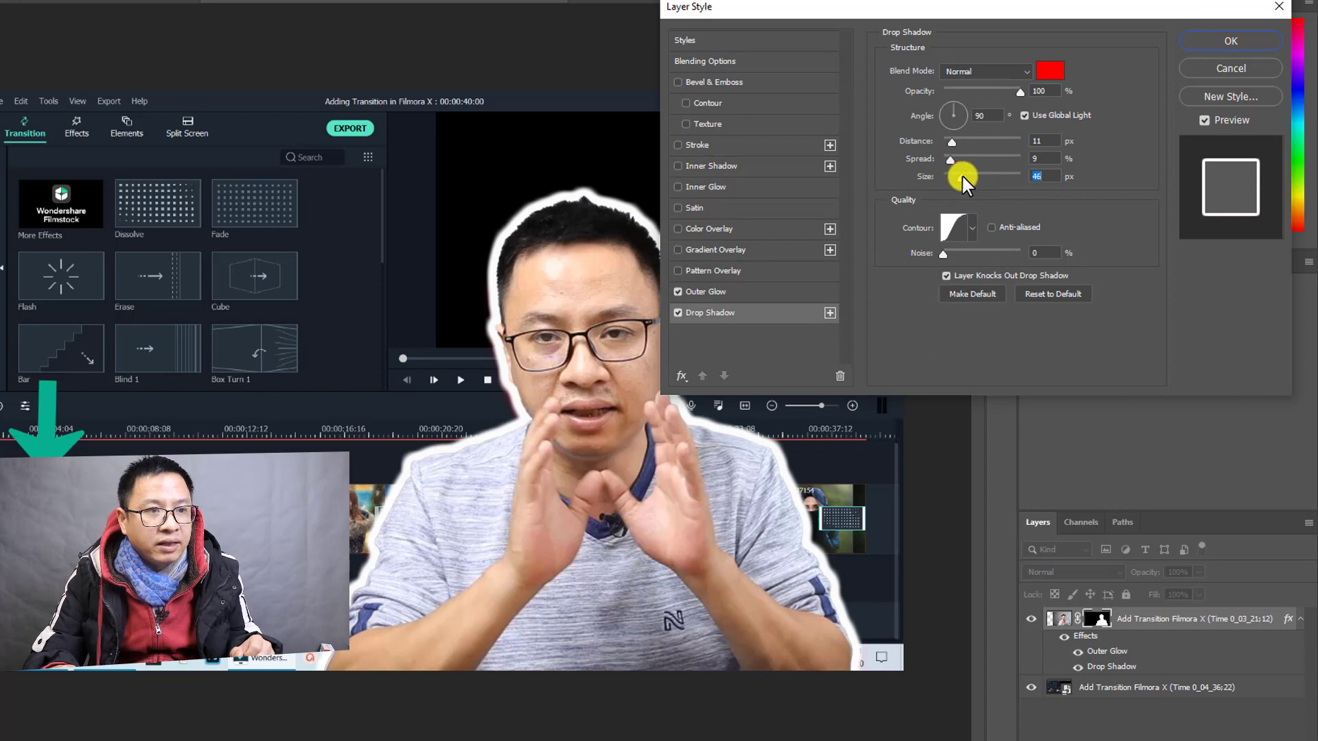
click(955, 106)
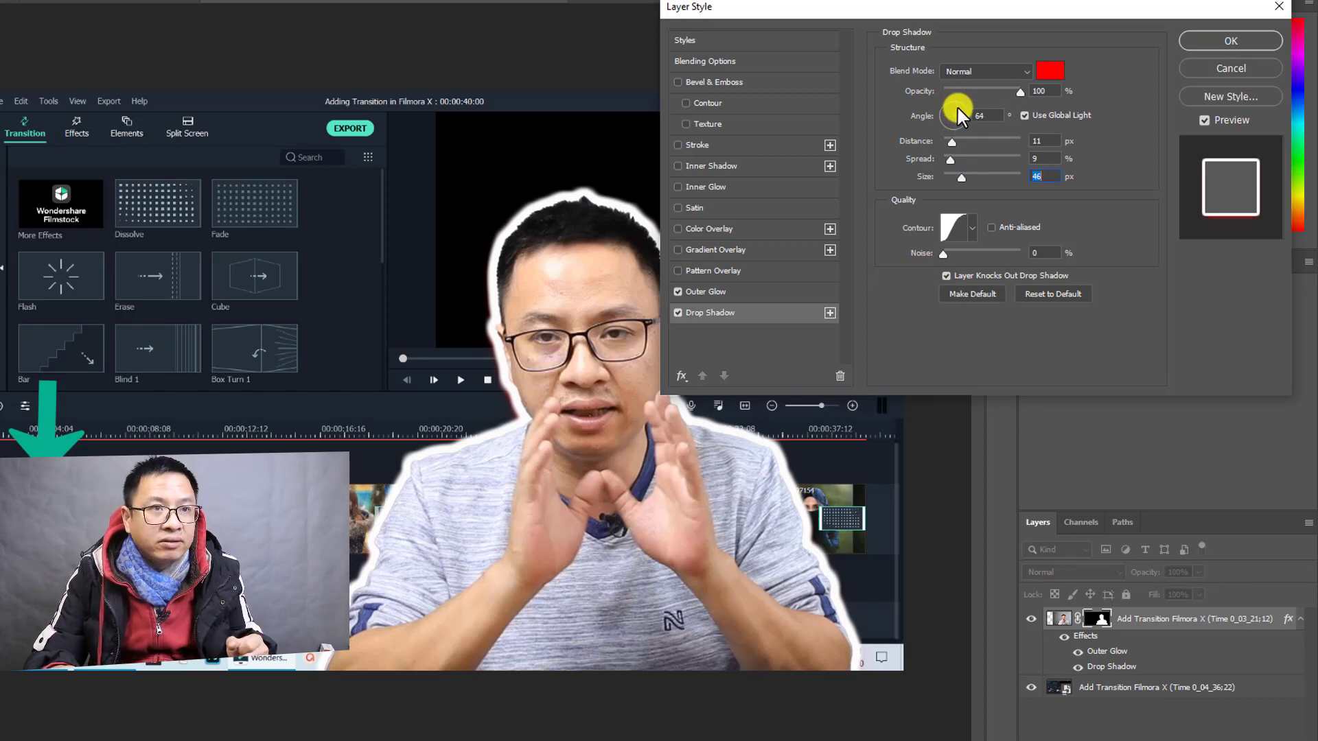
click(960, 106)
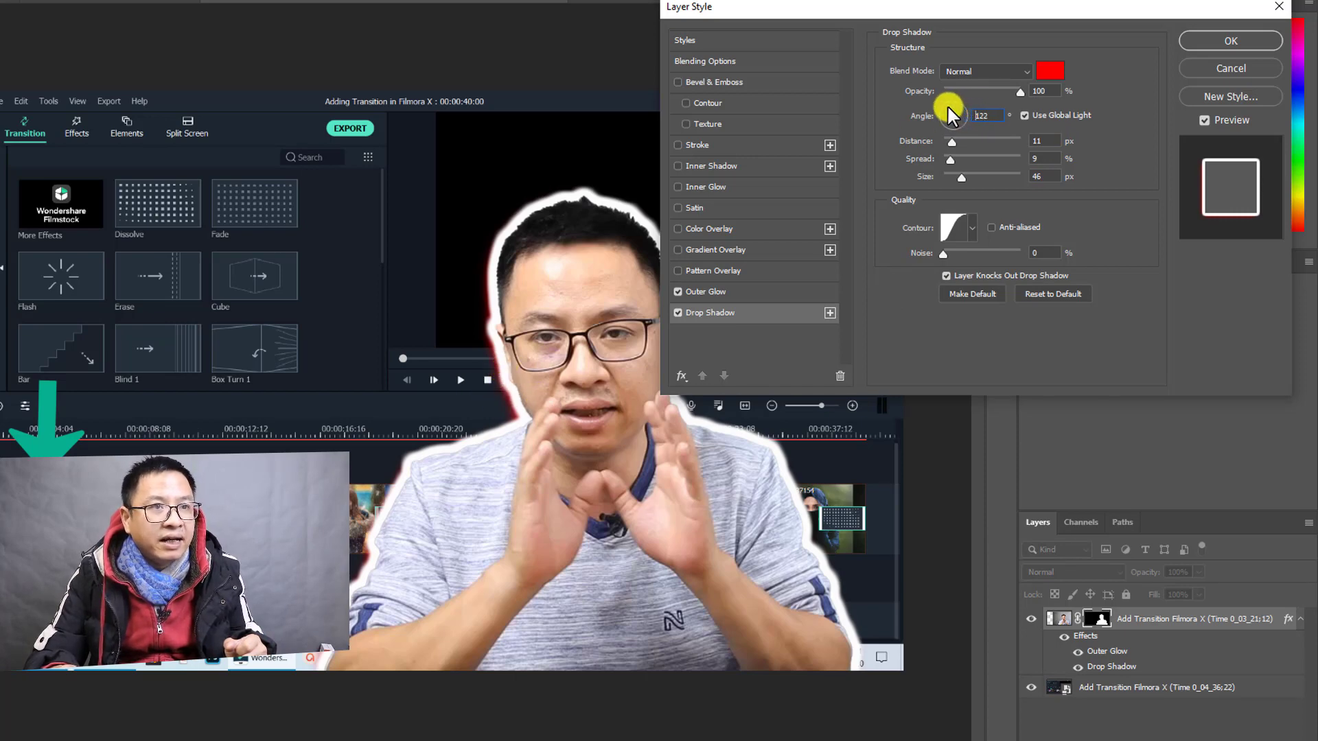
drag(945, 105, 934, 117)
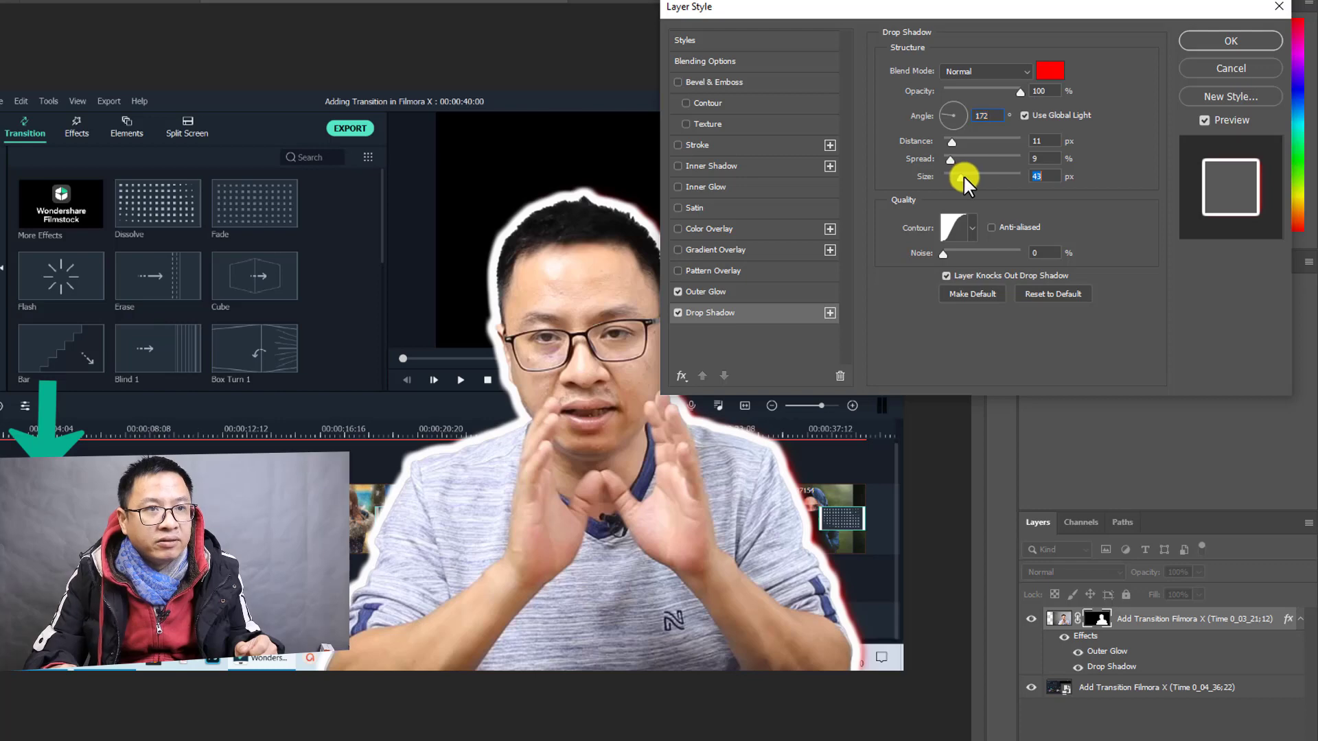
drag(962, 176, 953, 157)
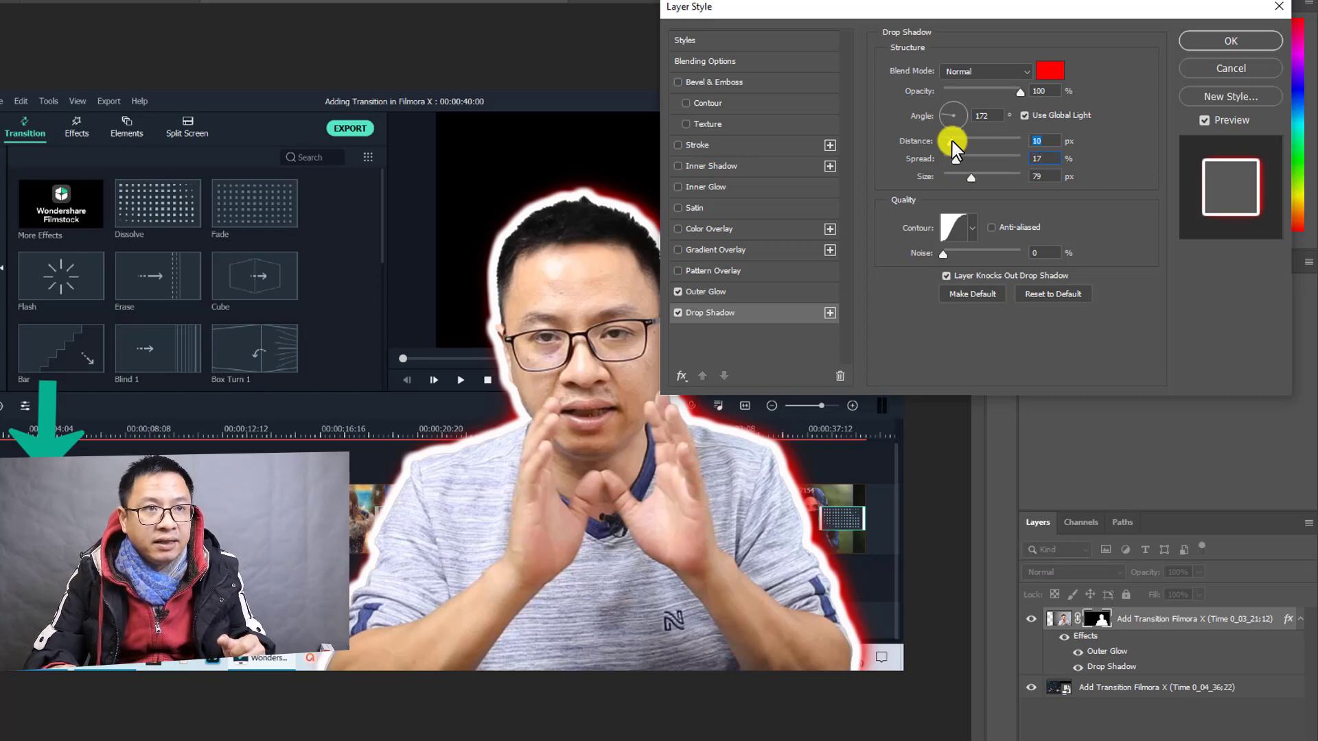
drag(962, 138, 962, 141)
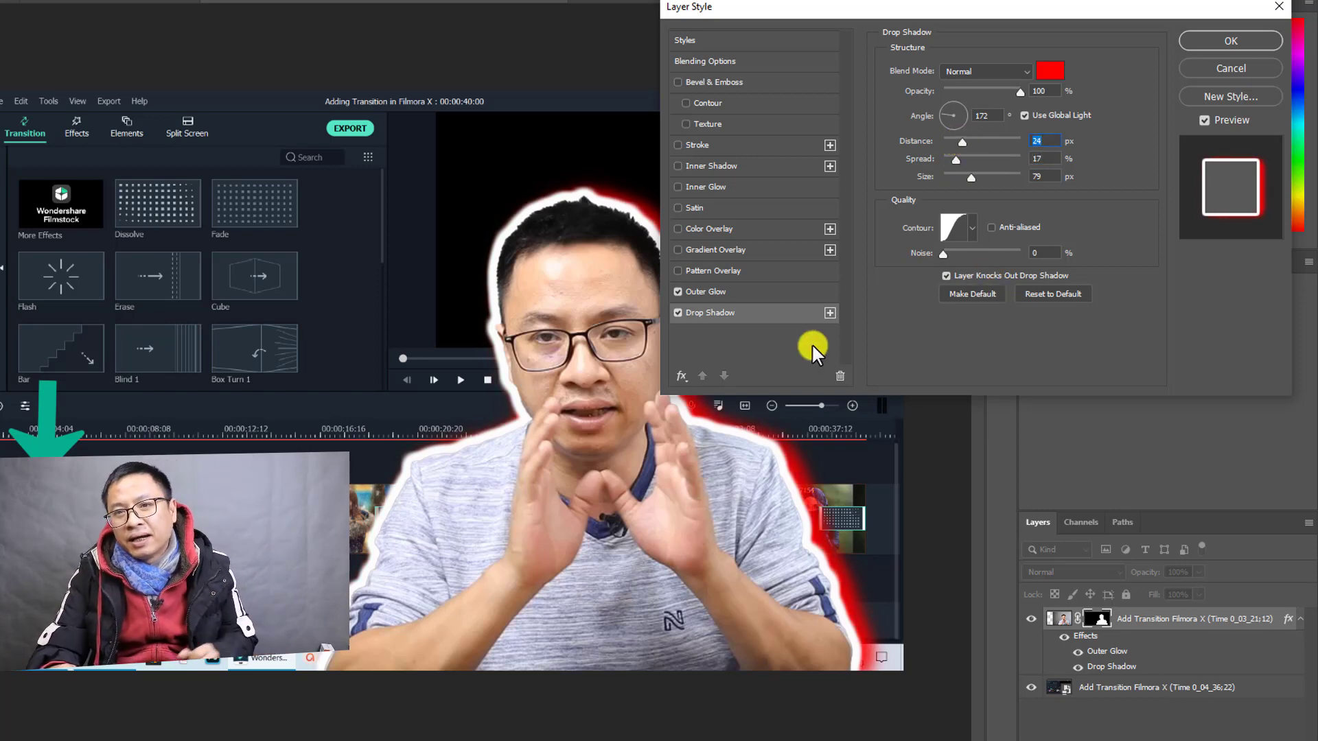
click(1263, 41)
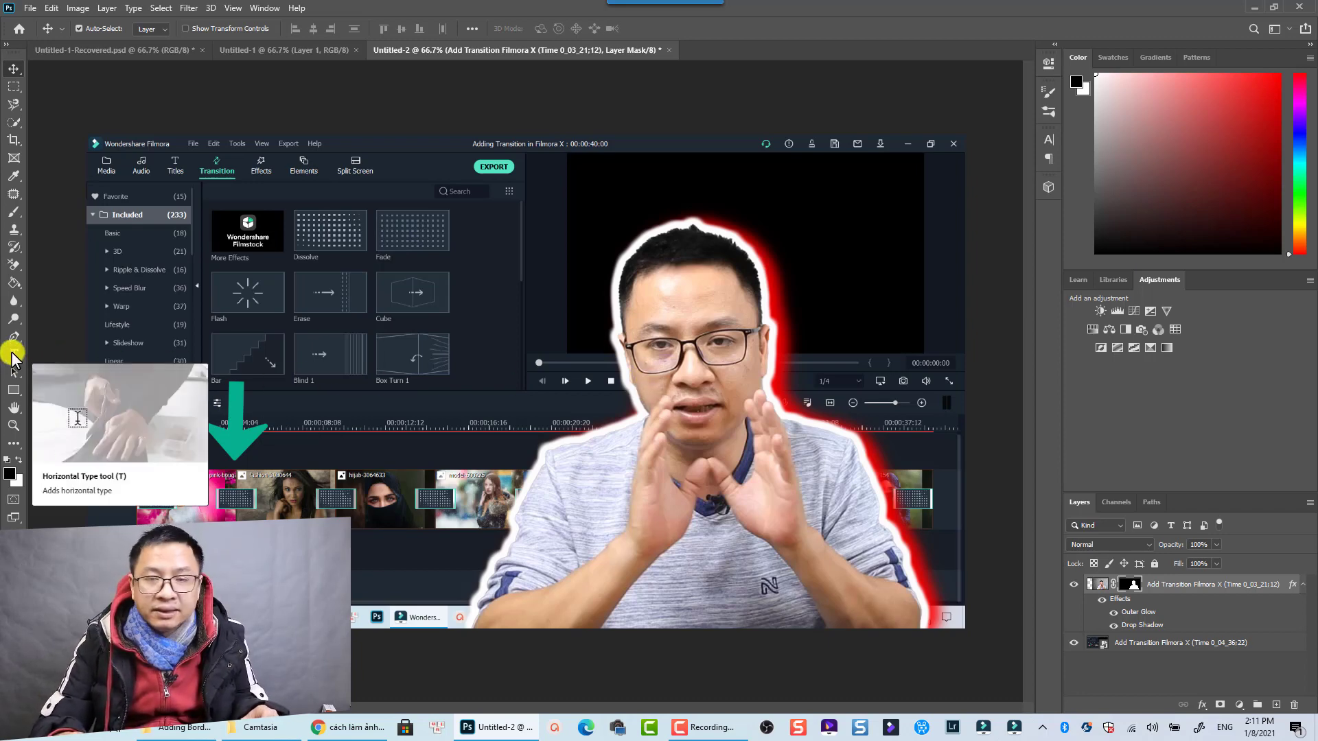
Step: Add a horizontal text layer on the image's left reading 'Thumbnail'
click(12, 354)
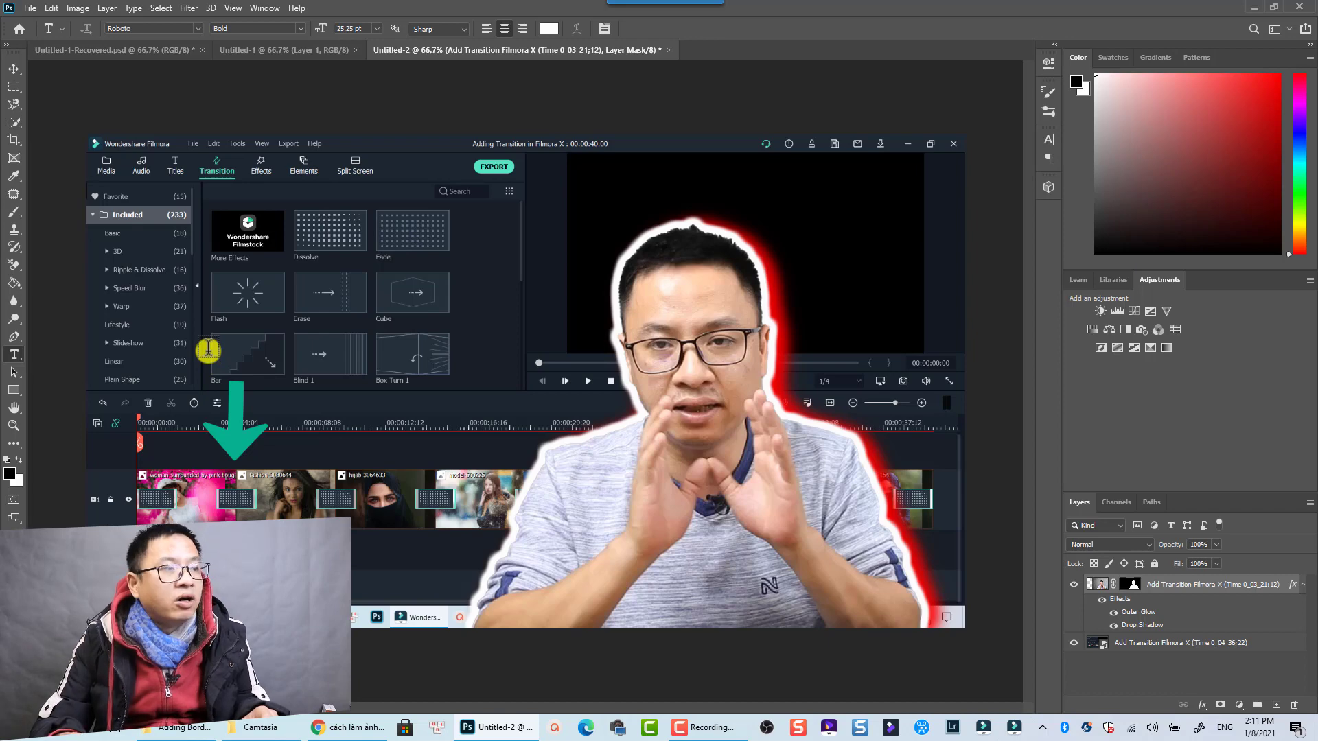
click(208, 349)
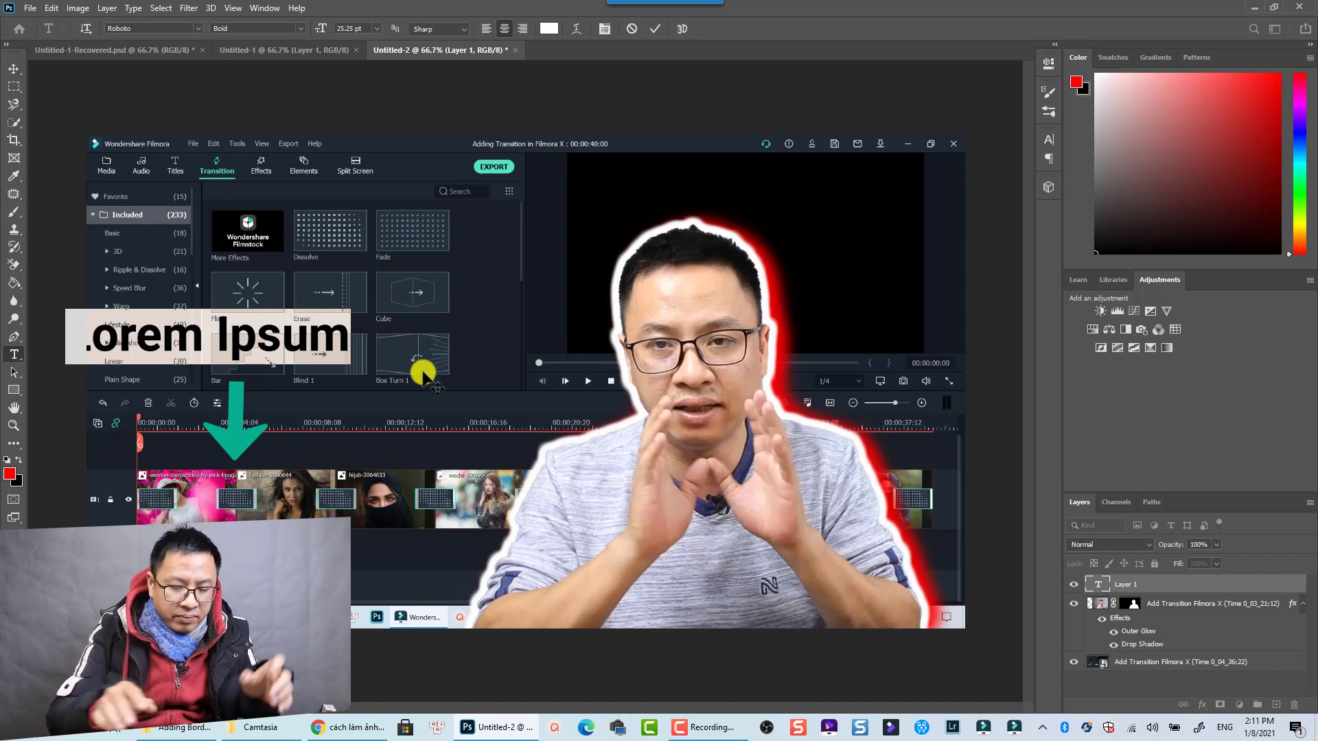
text(TEXT)
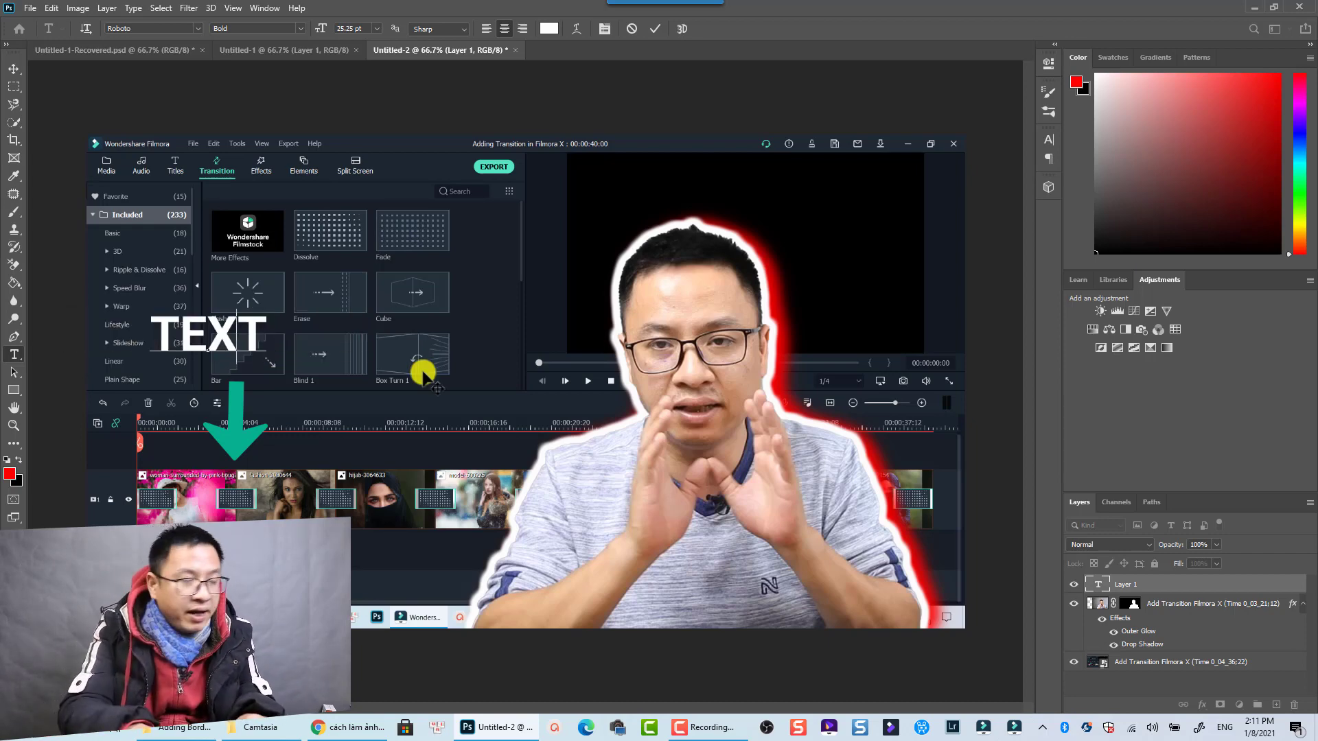
key(BackSpace)
key(BackSpace)
key(BackSpace)
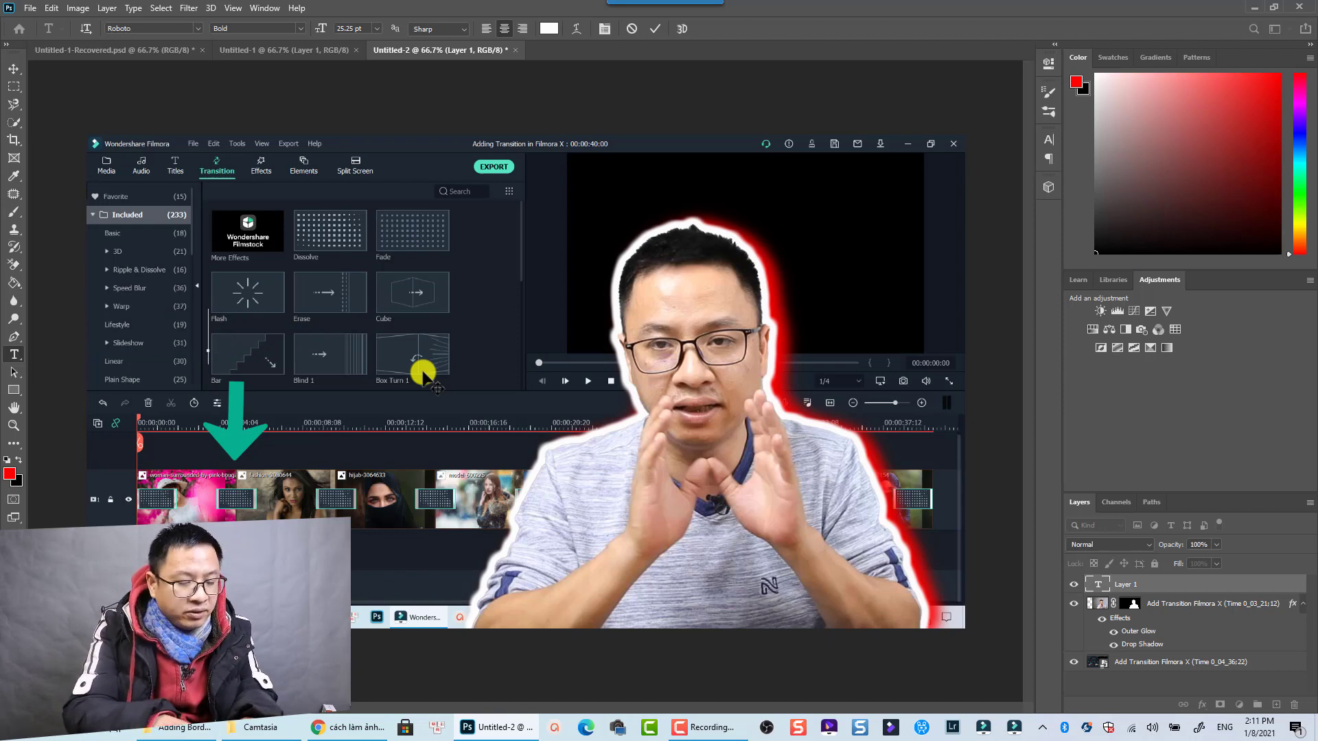
text(Thumbn)
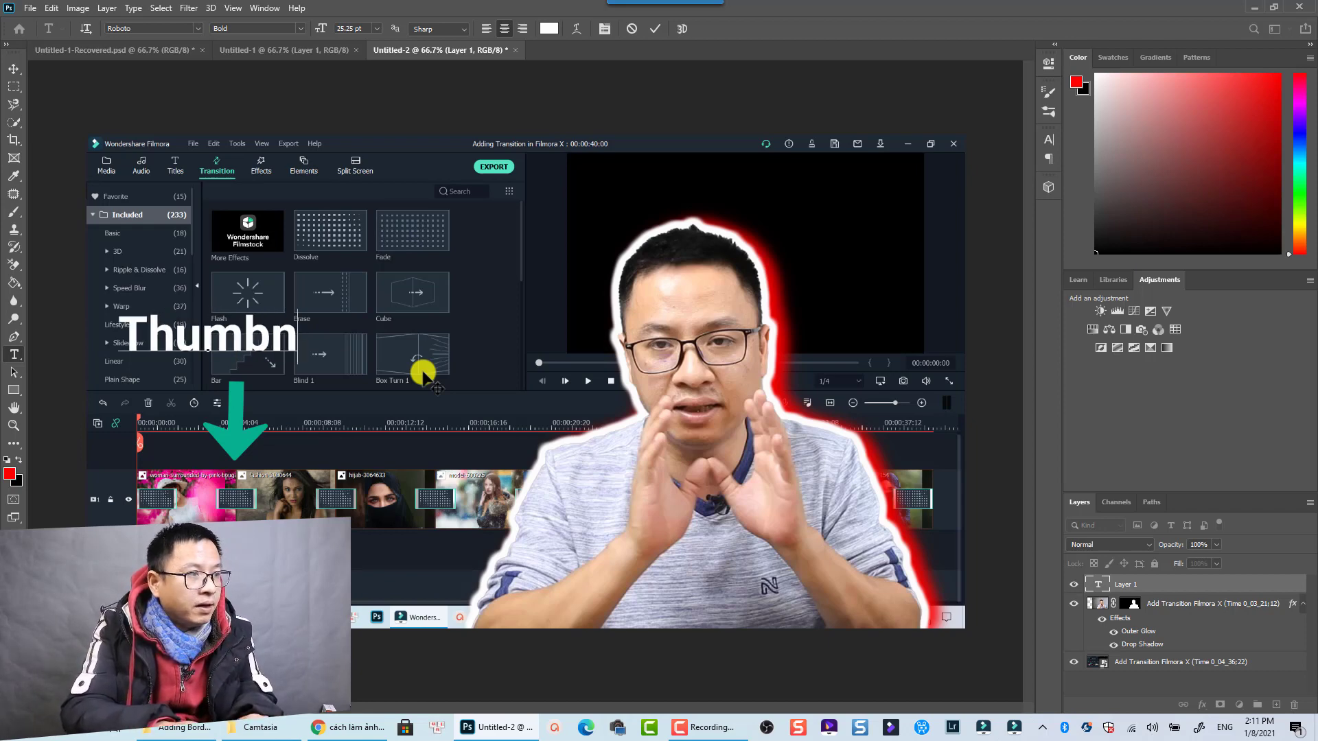
text(ail)
key(ctrl+Return)
key(v)
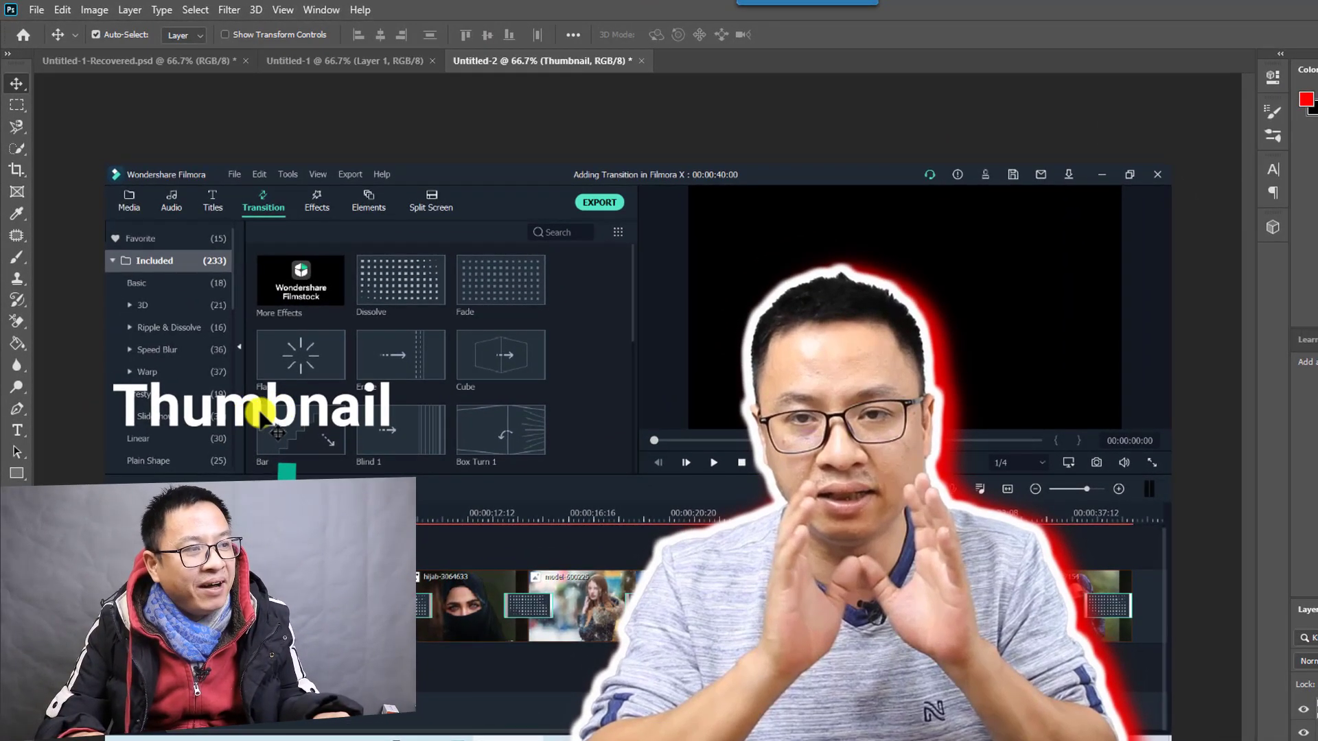
Step: Shift the text right and down, then set THUMBNAIL in Bebas Neue at 72 pt
mouse_move(261, 412)
mouse_down()
mouse_move(547, 476)
mouse_move(440, 424)
mouse_up()
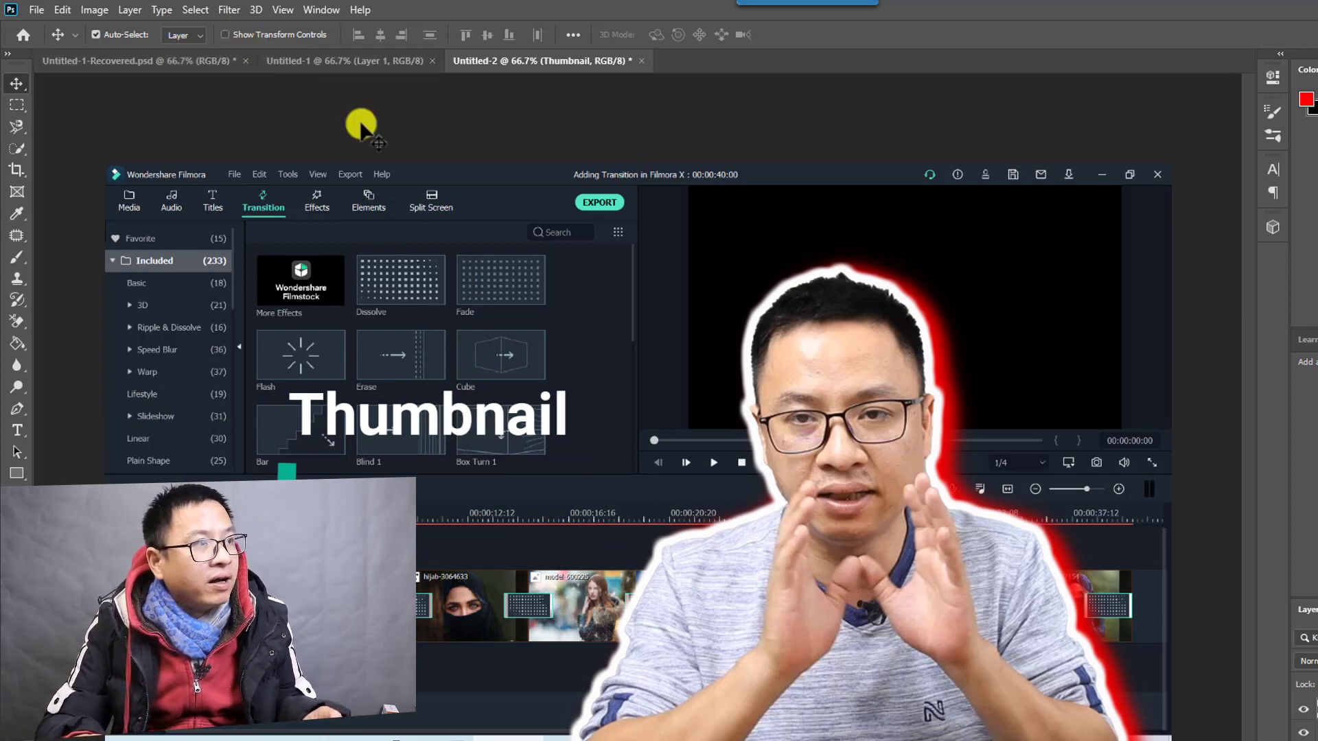
key(t)
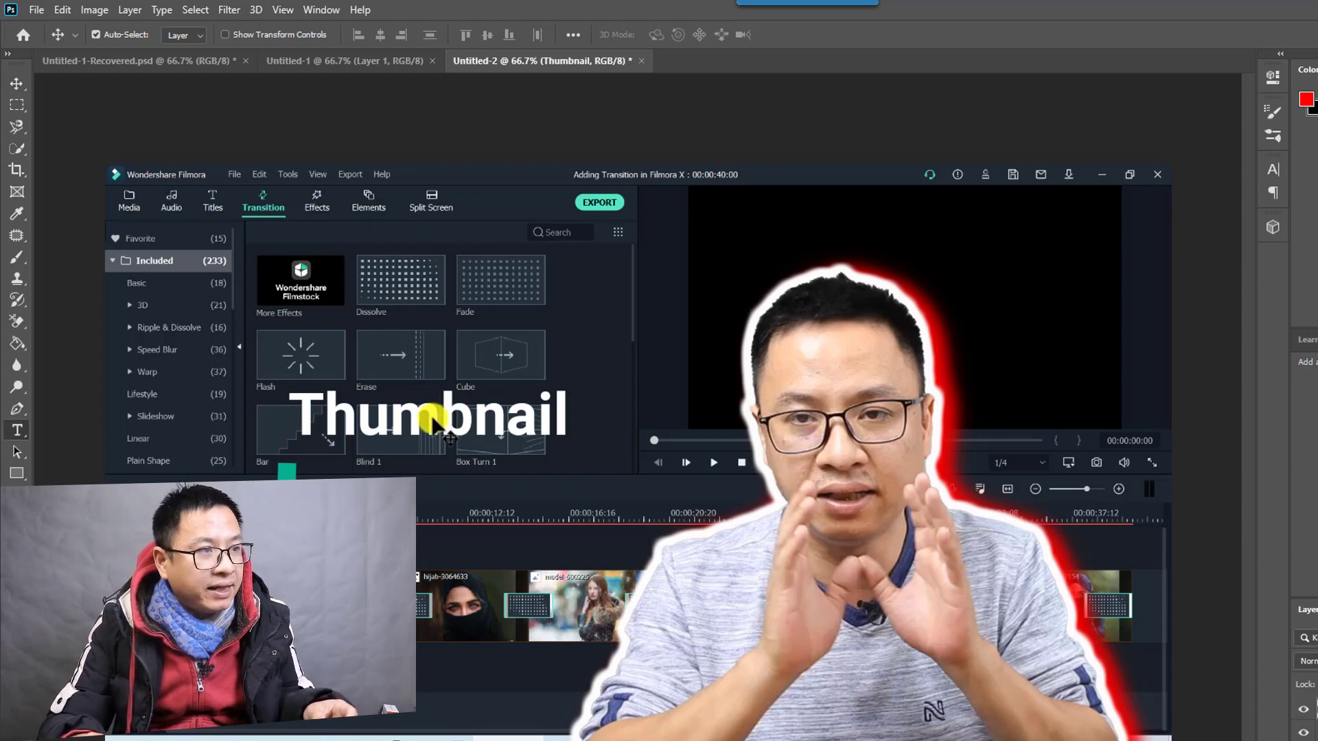
double_click(435, 415)
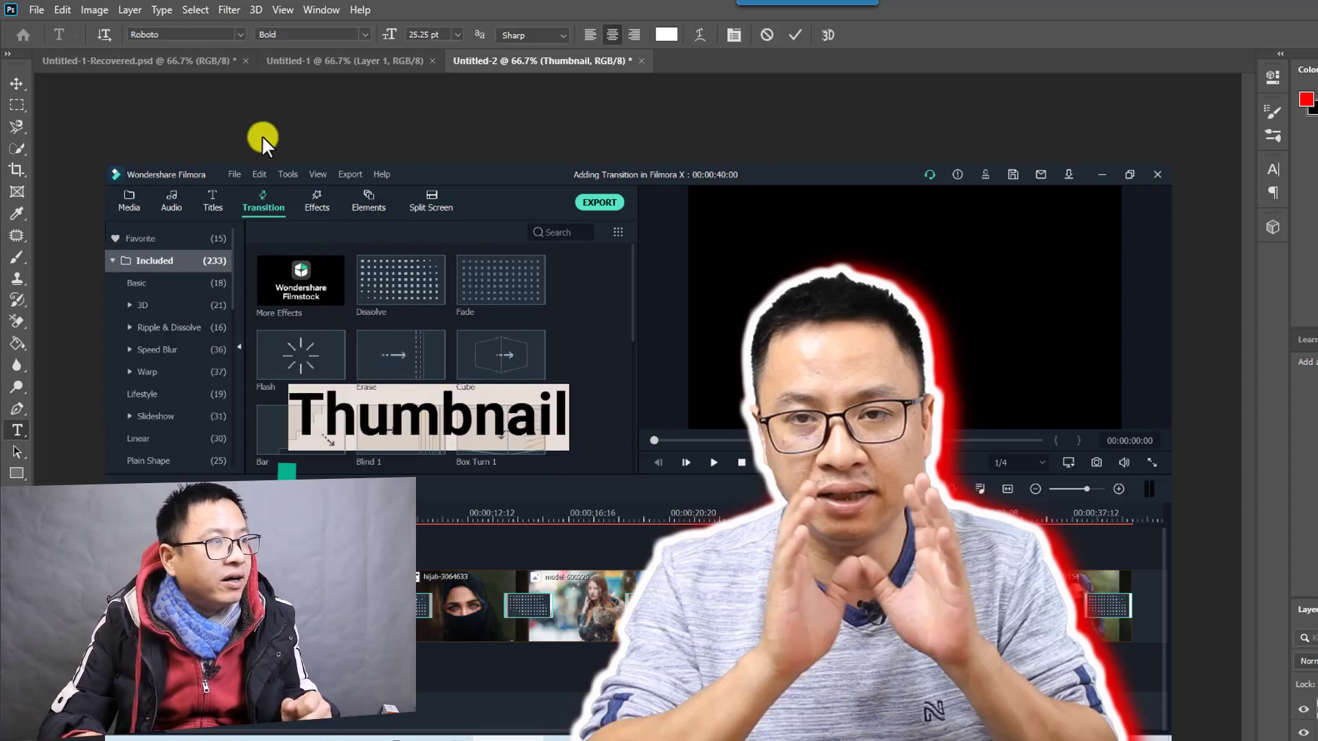
click(230, 33)
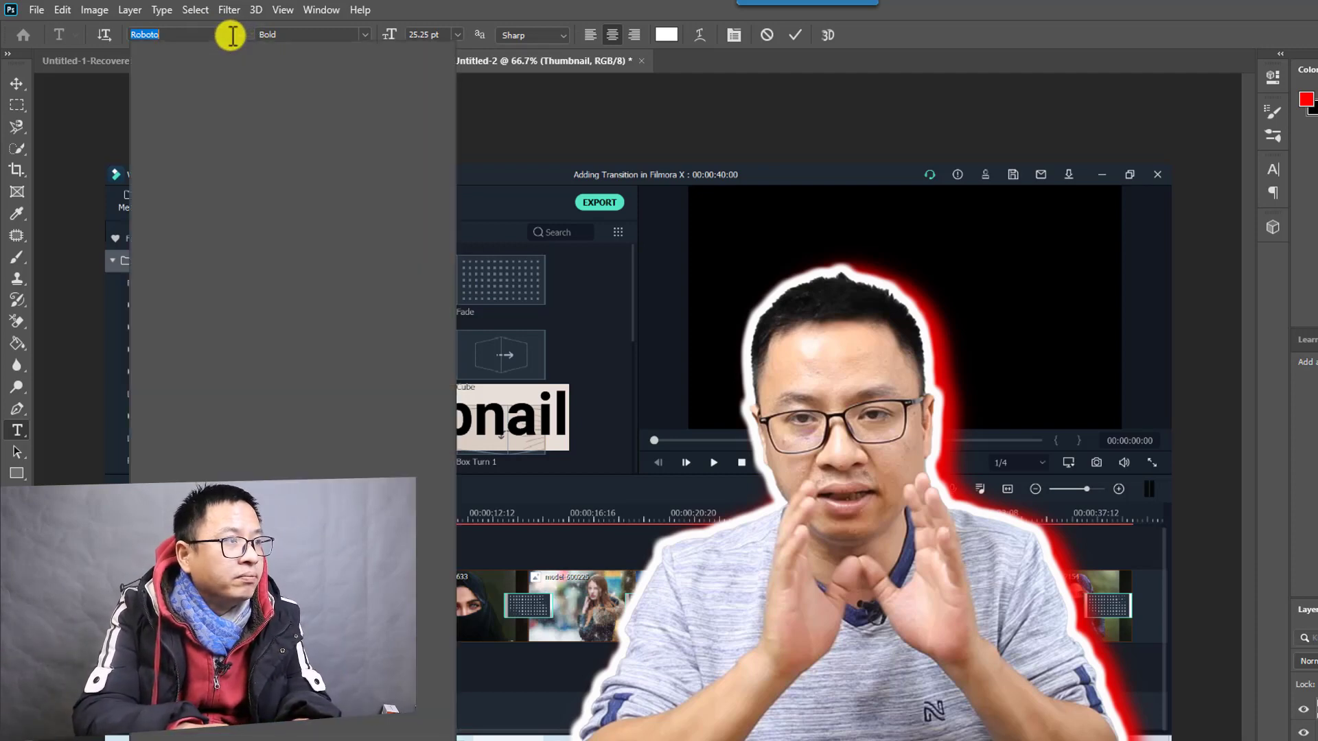
text(be)
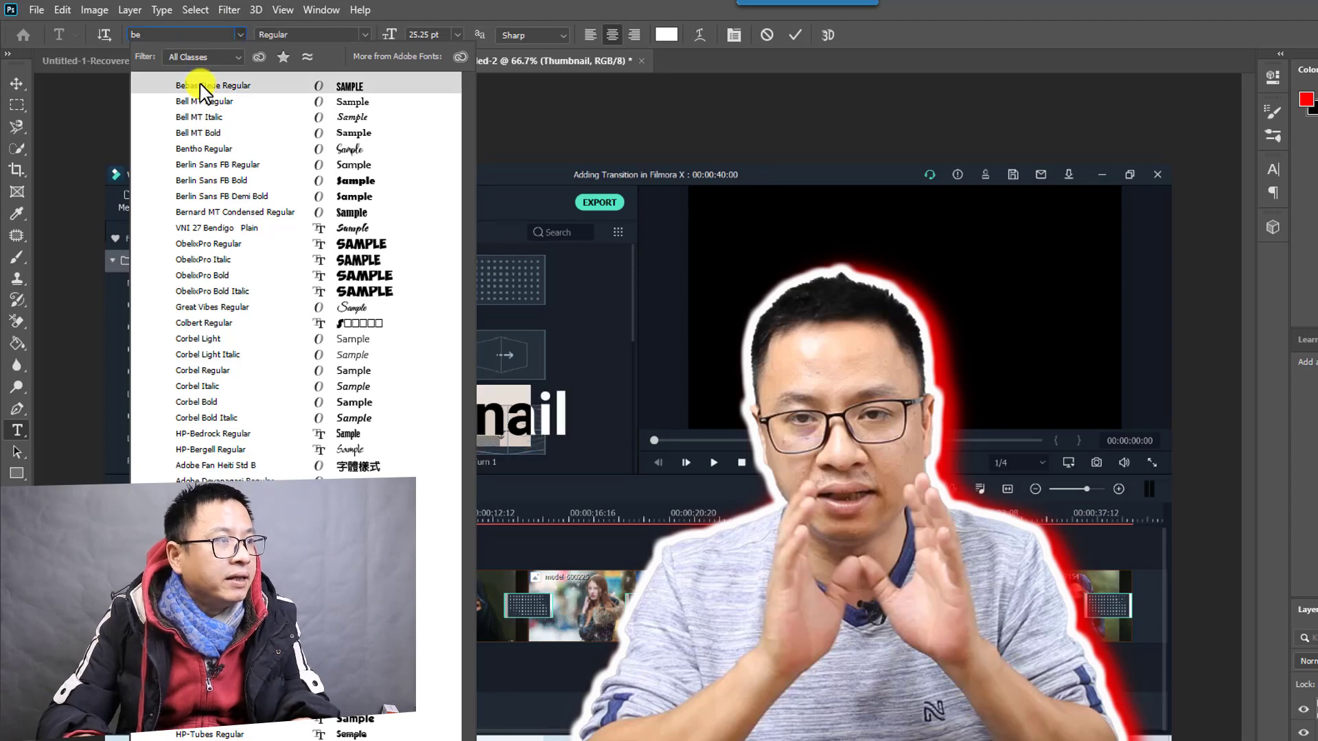
click(204, 86)
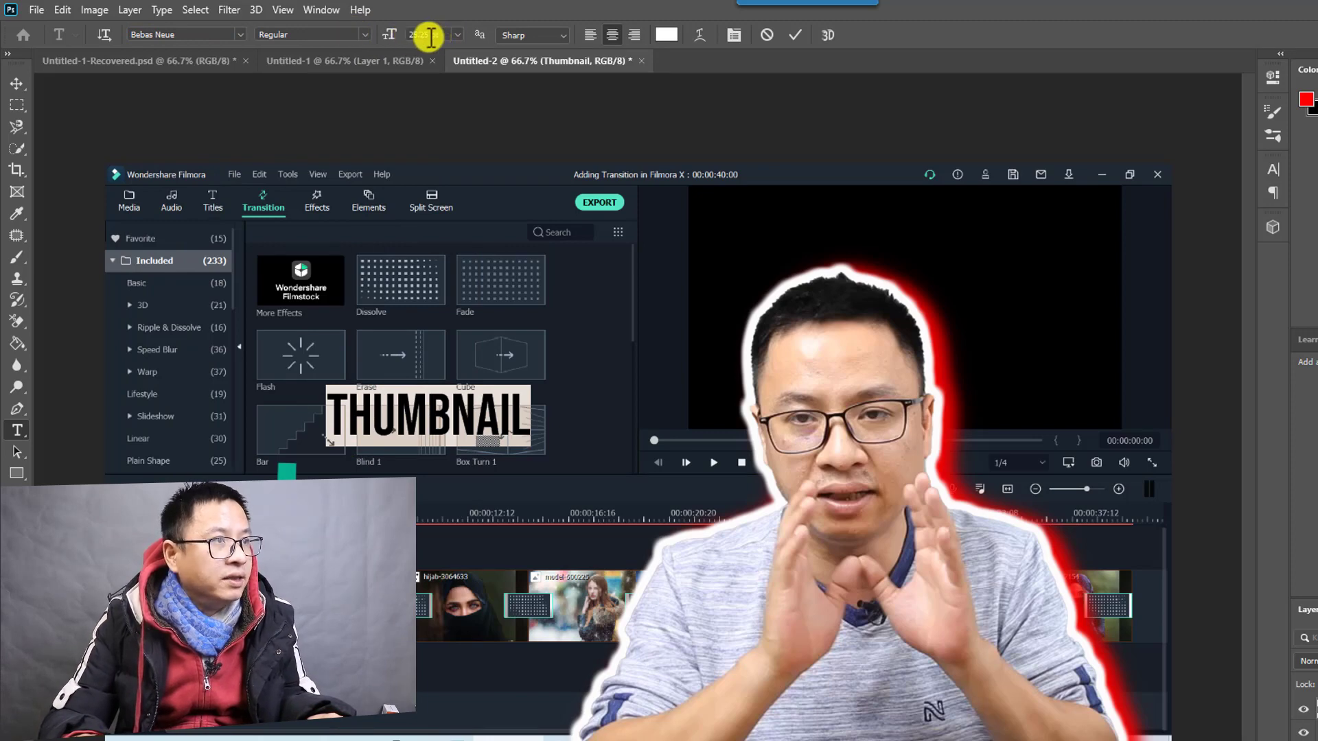
click(455, 35)
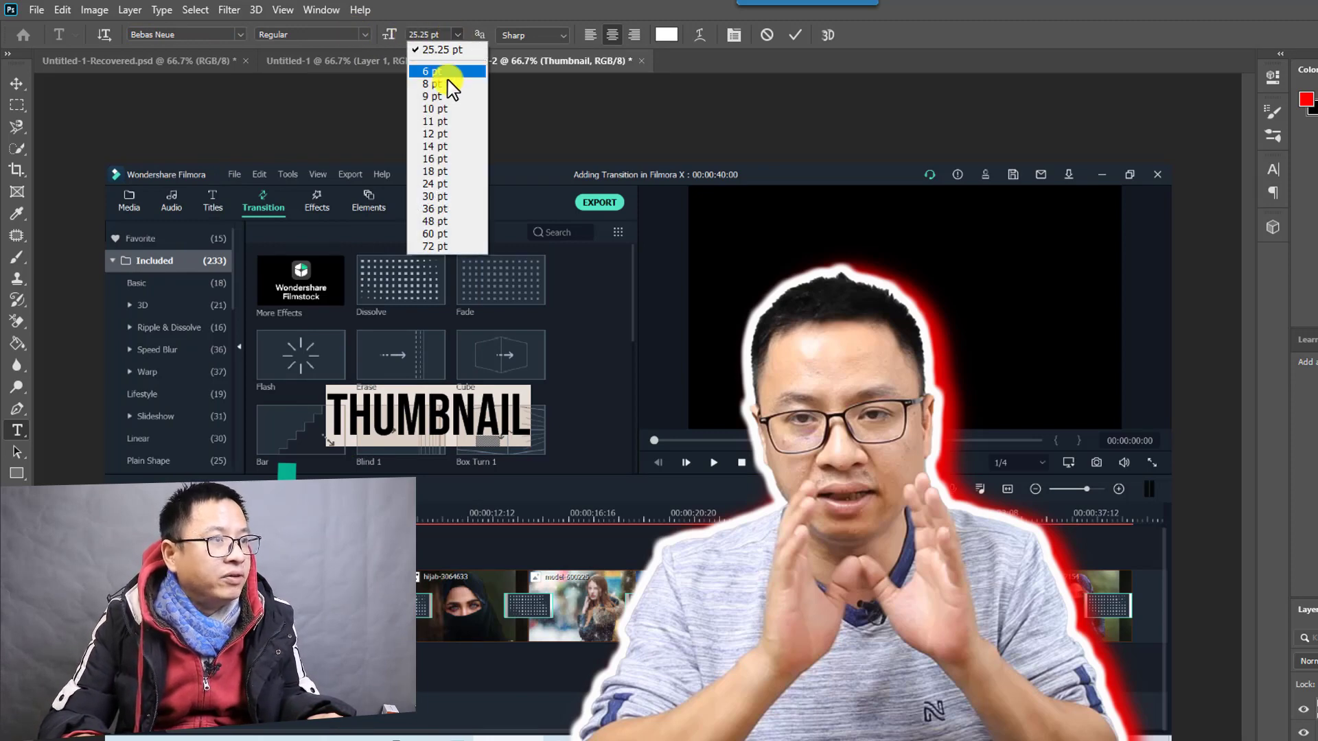
click(435, 245)
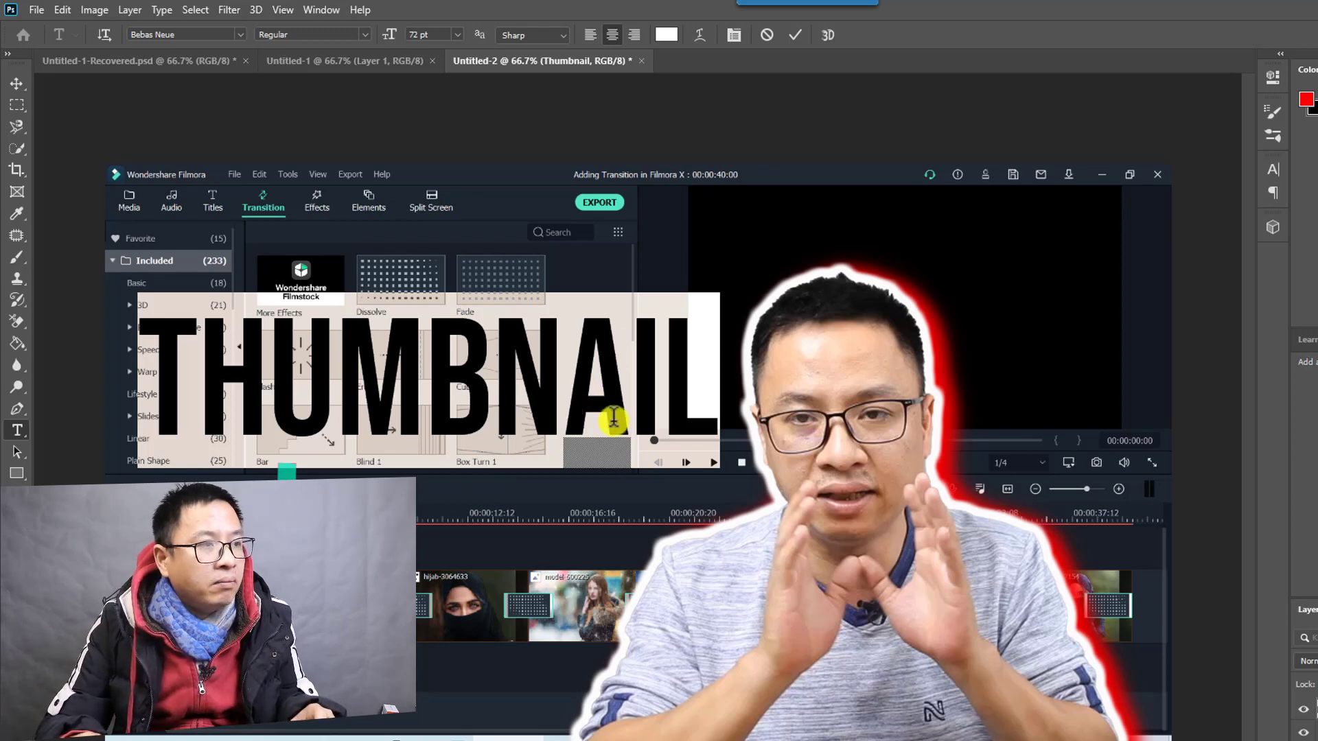
Step: Scale the THUMBNAIL text up to about 140% and drag it toward the bottom left
click(792, 34)
key(v)
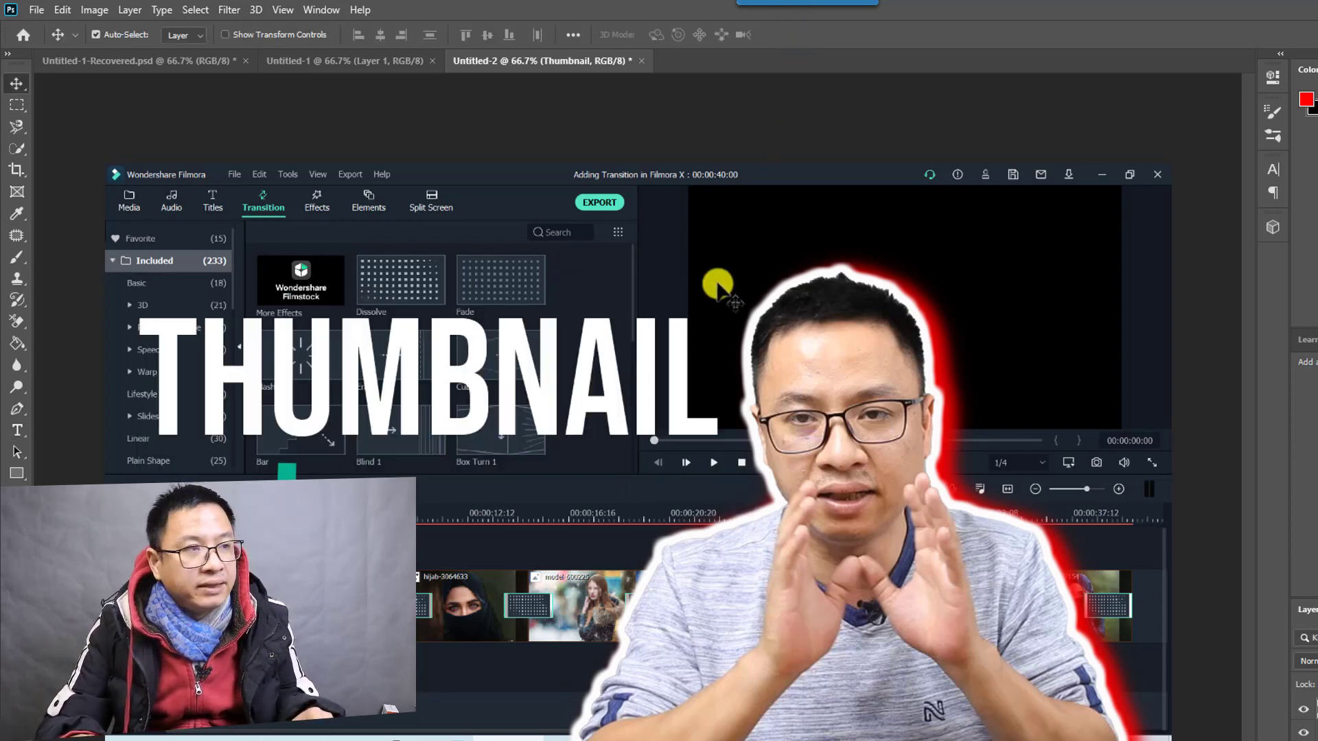
drag(371, 374, 392, 401)
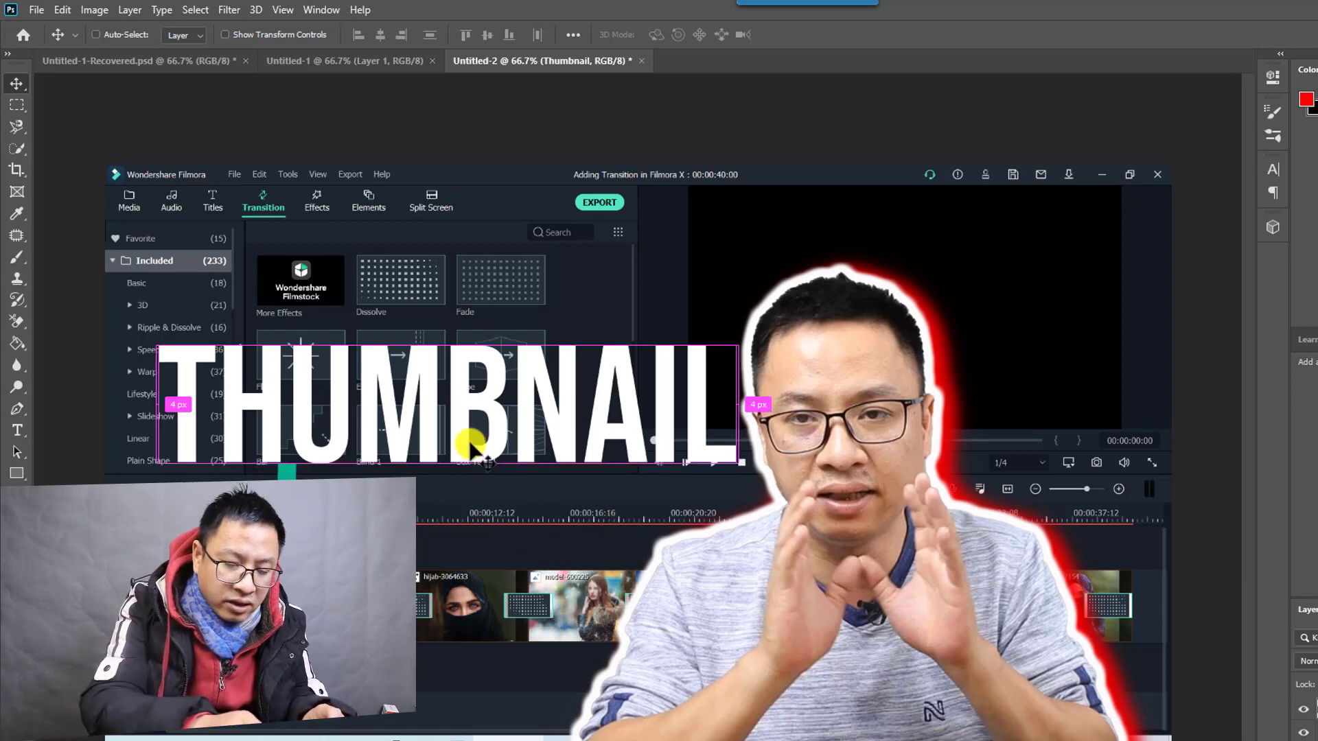
key(ctrl+t)
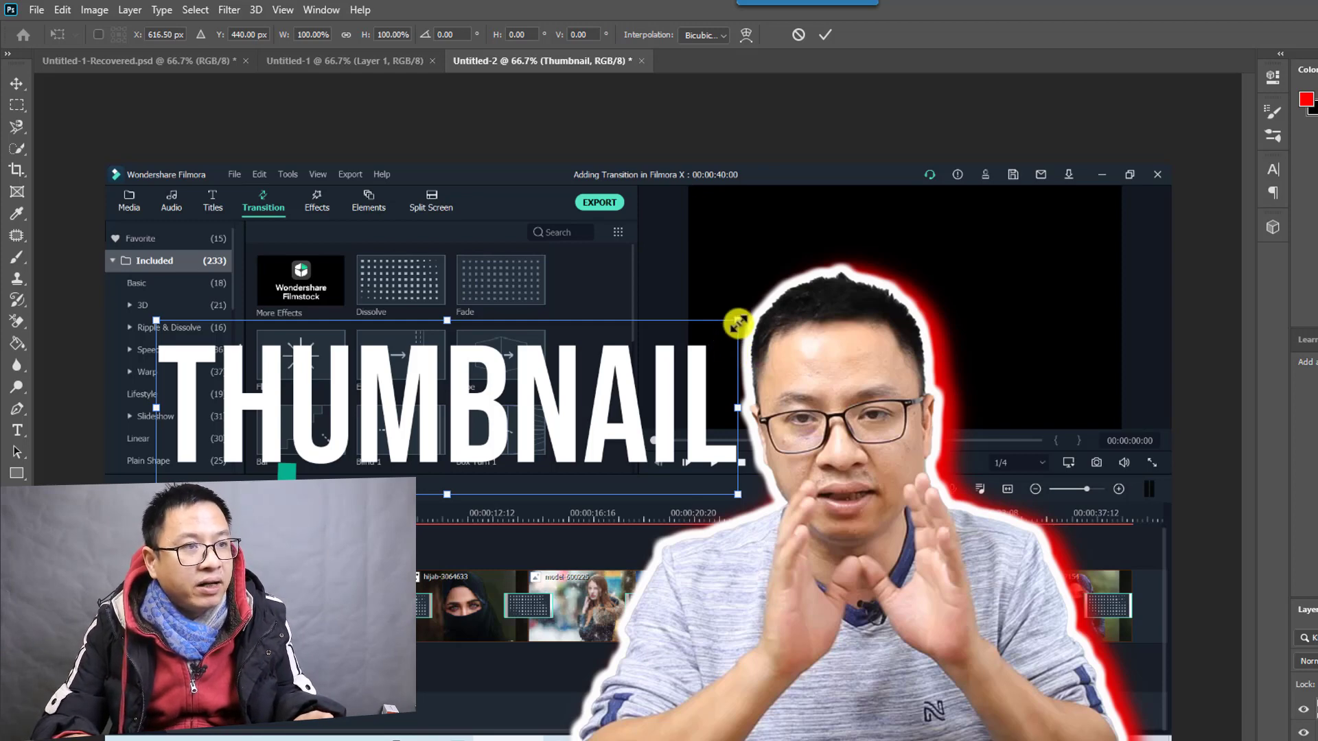
drag(738, 323, 965, 240)
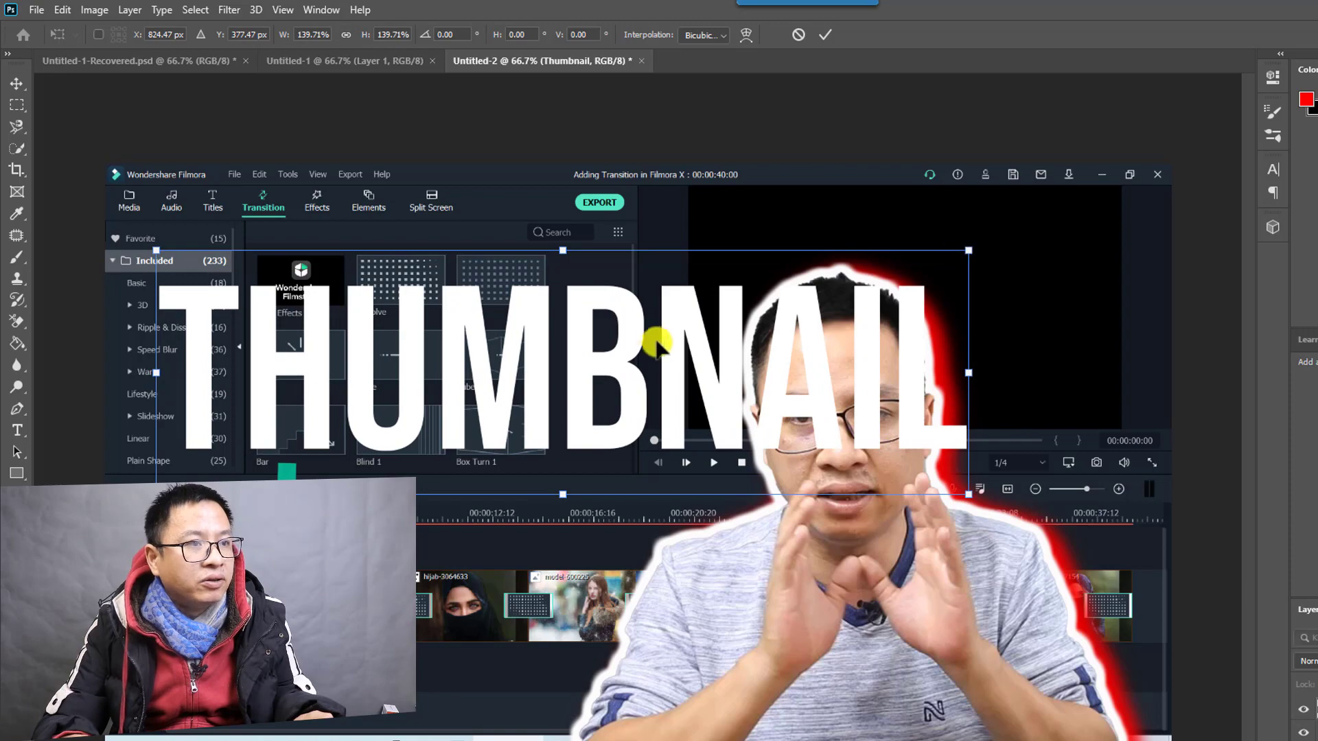
drag(597, 390, 603, 667)
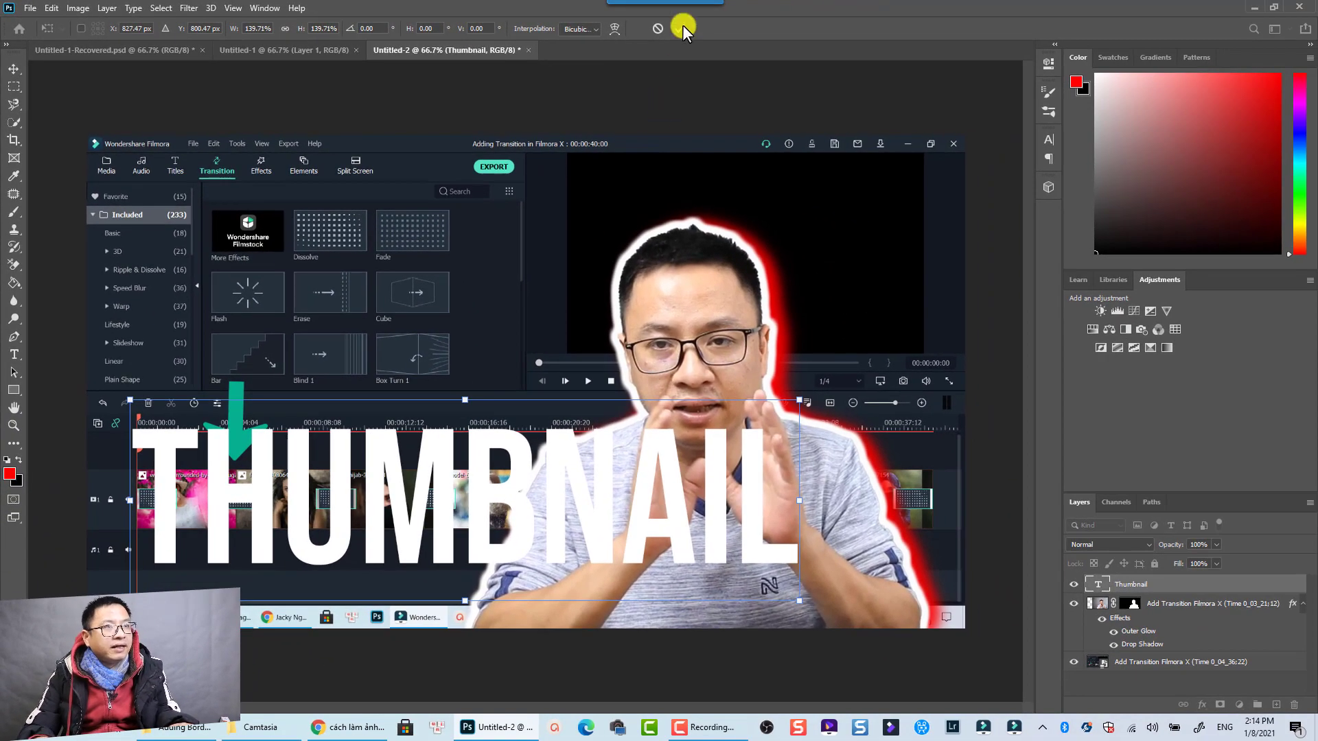
Step: Commit the transform and copy the cutout layer's Outer Glow and Drop Shadow onto the Thumbnail layer
click(683, 28)
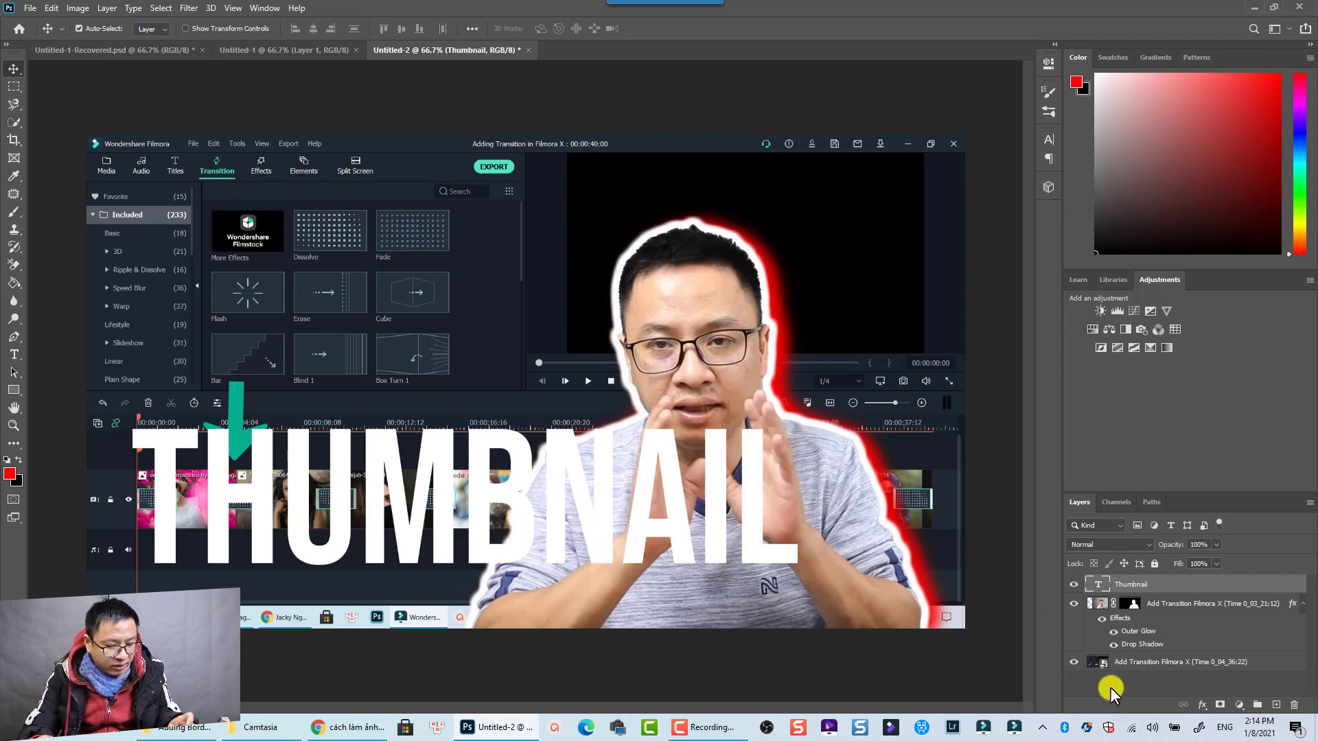
click(1121, 620)
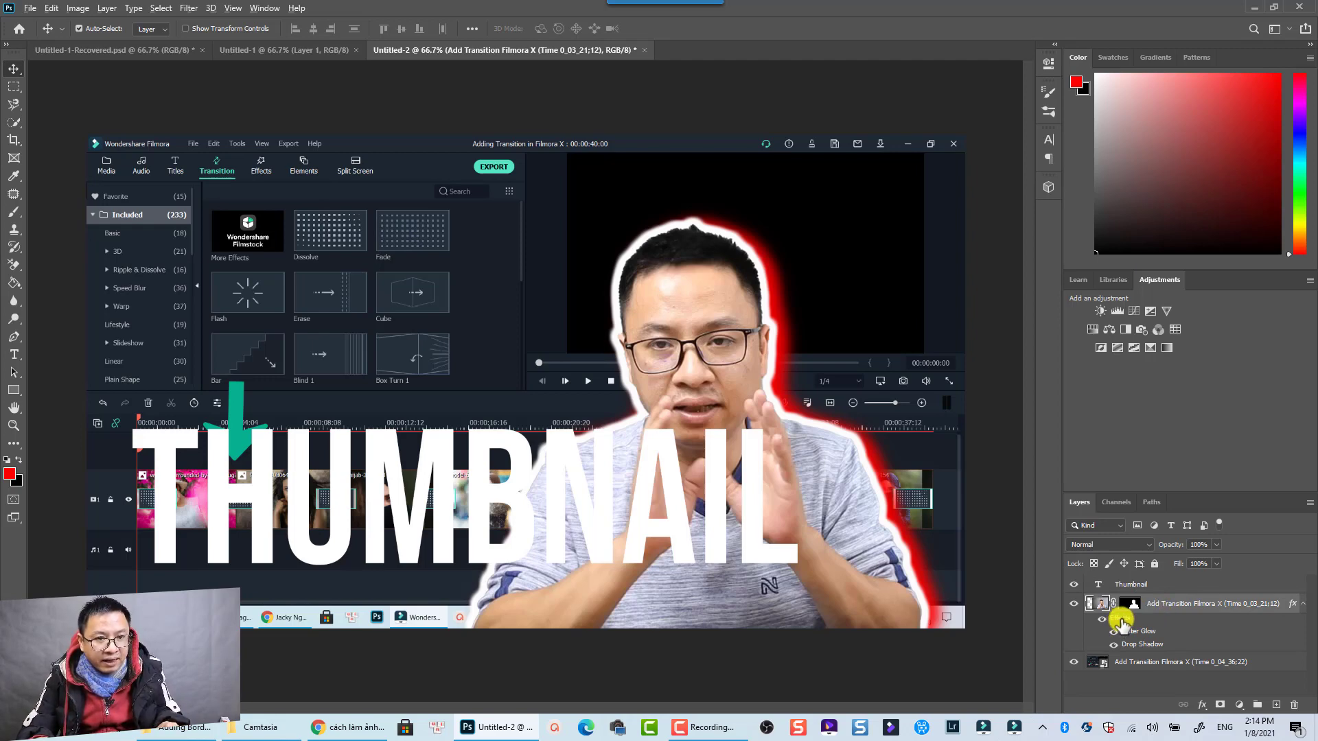
drag(1122, 621, 1123, 587)
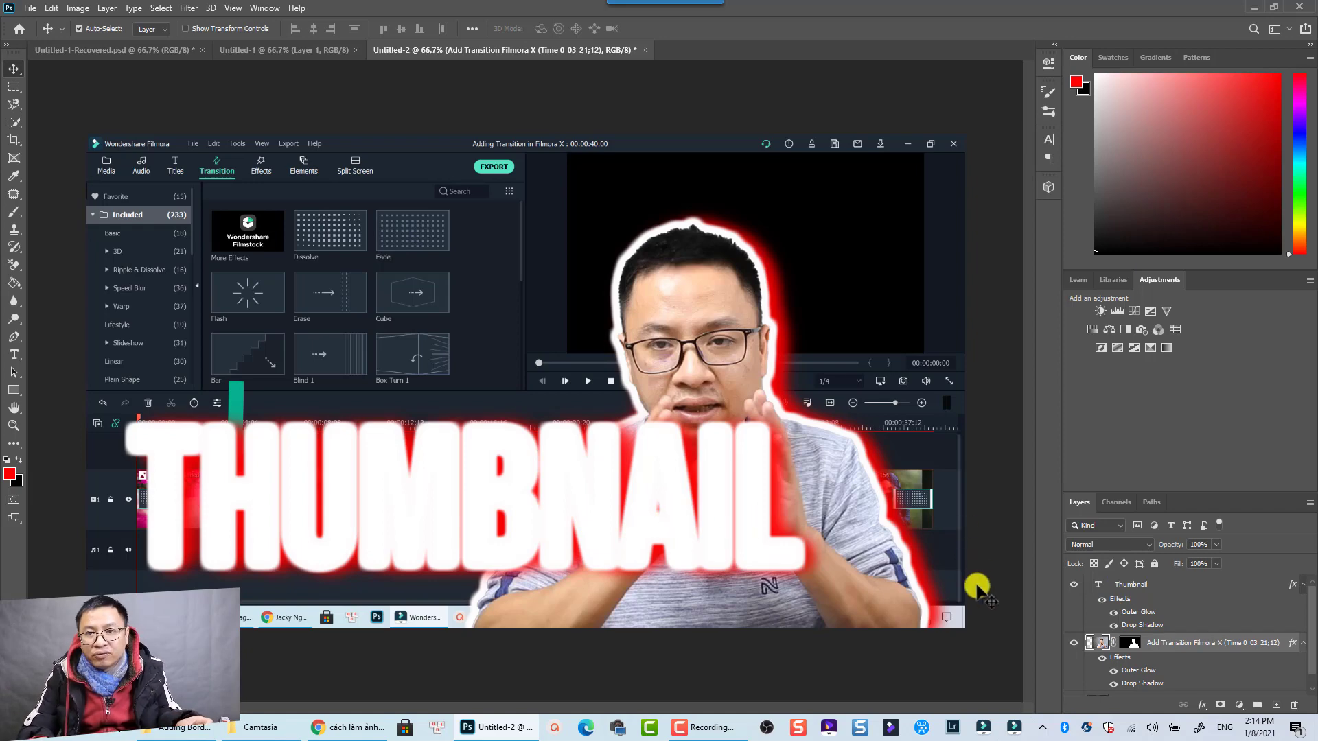
Step: Change the Thumbnail layer's outer glow colour to black
click(1133, 612)
double_click(1132, 612)
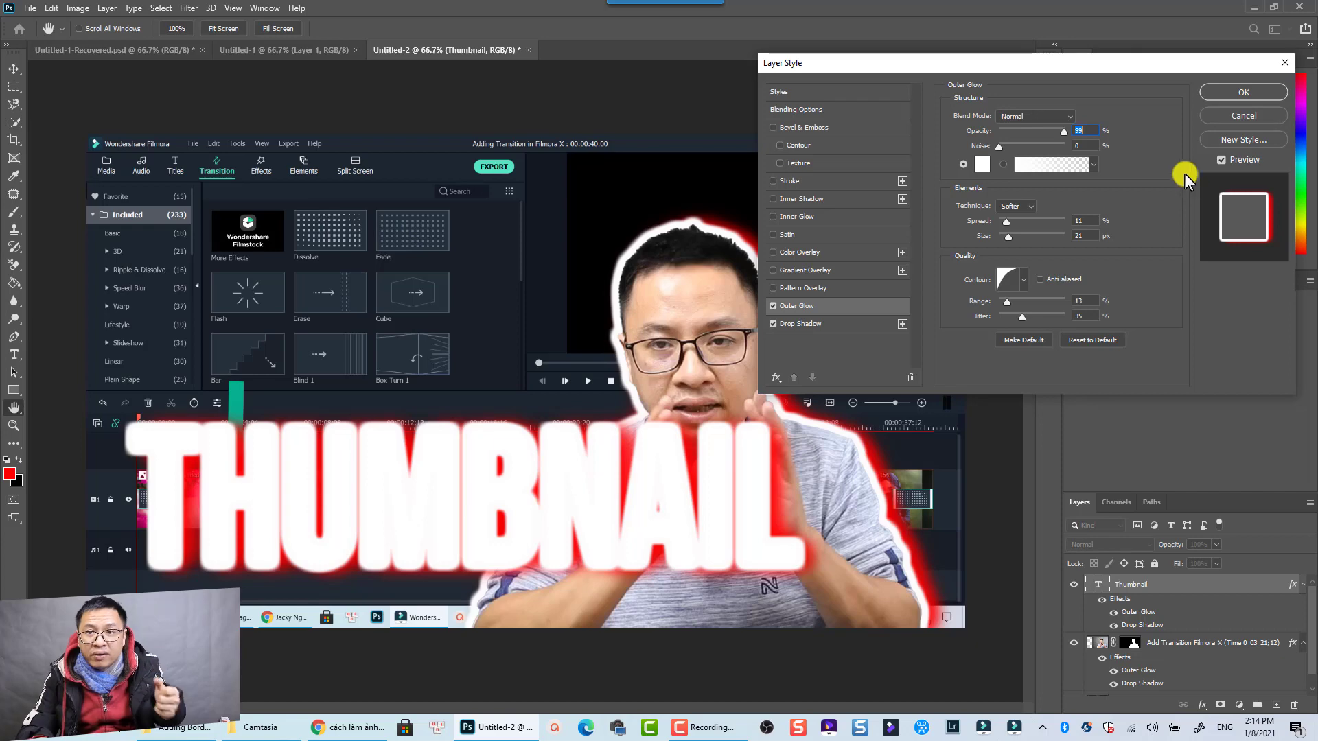
click(983, 165)
click(831, 317)
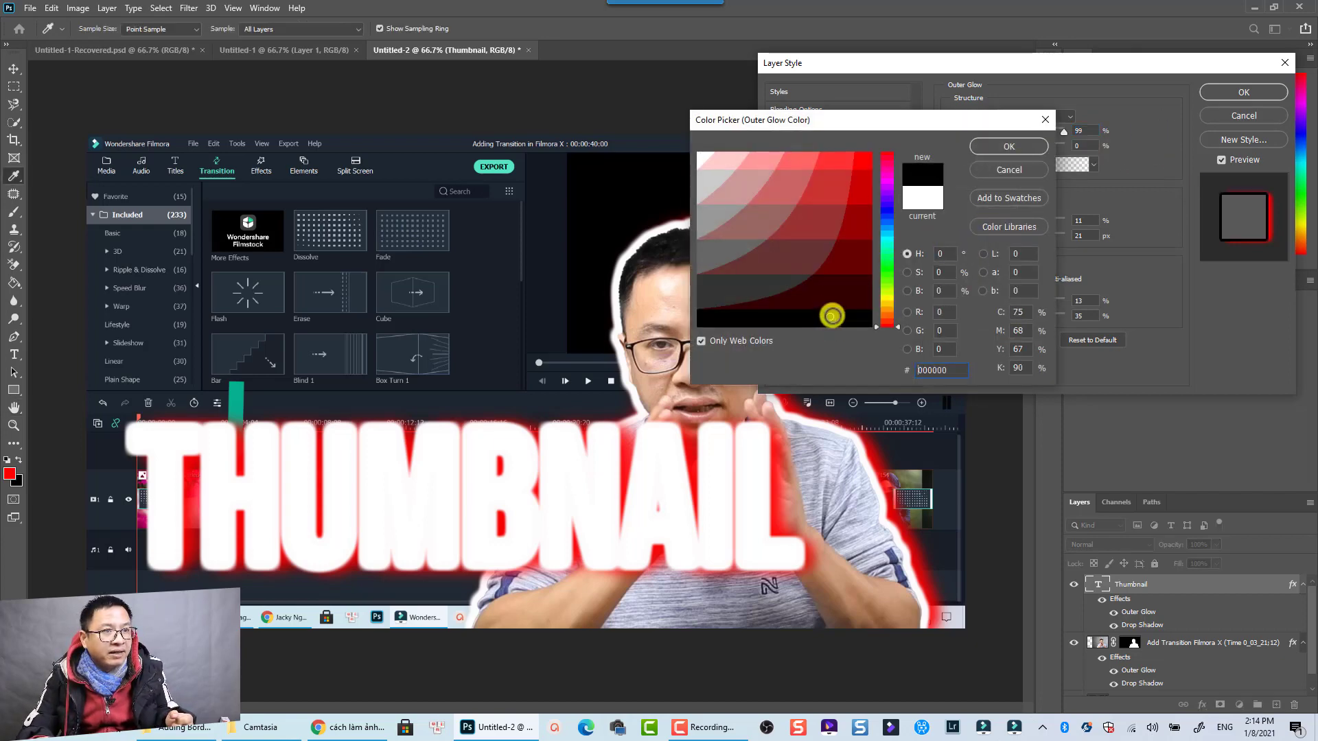
click(1000, 146)
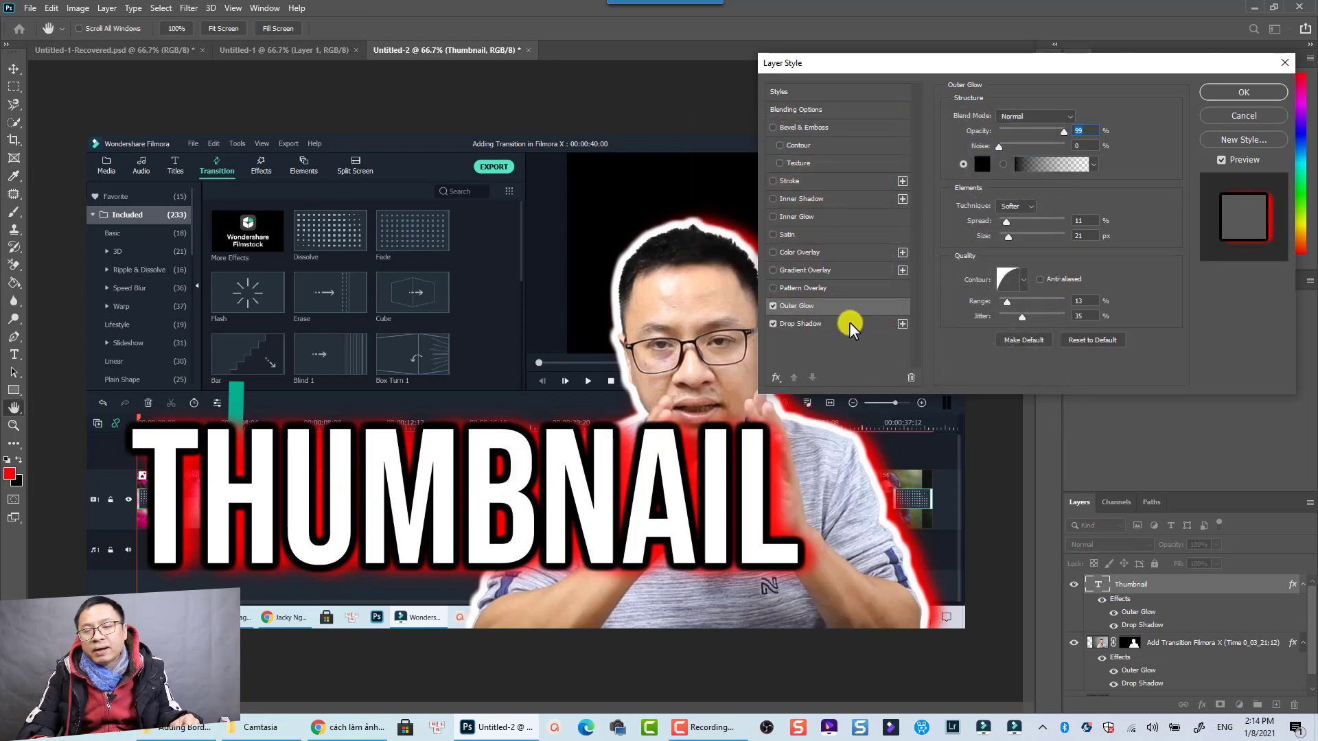
Step: Reduce the text's drop shadow to 14 px distance and 7 px size, then apply
click(803, 324)
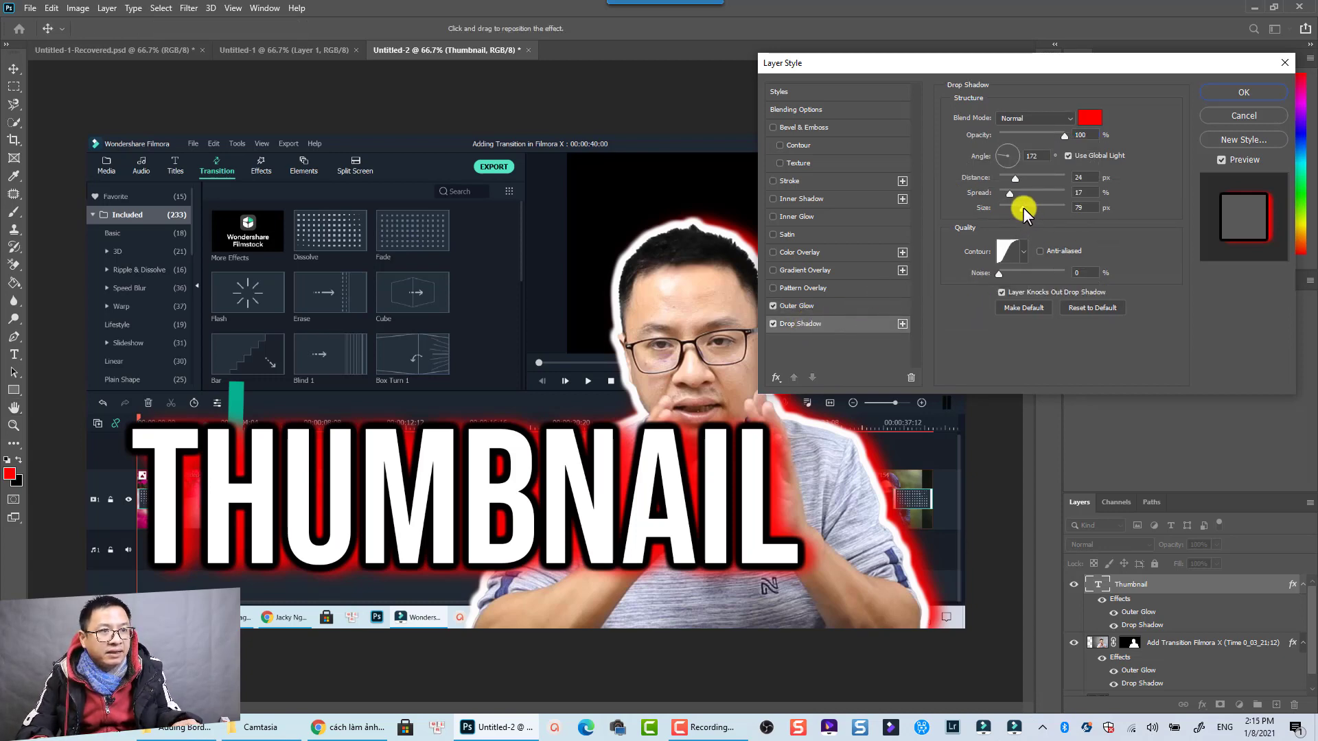
drag(1023, 208, 1001, 204)
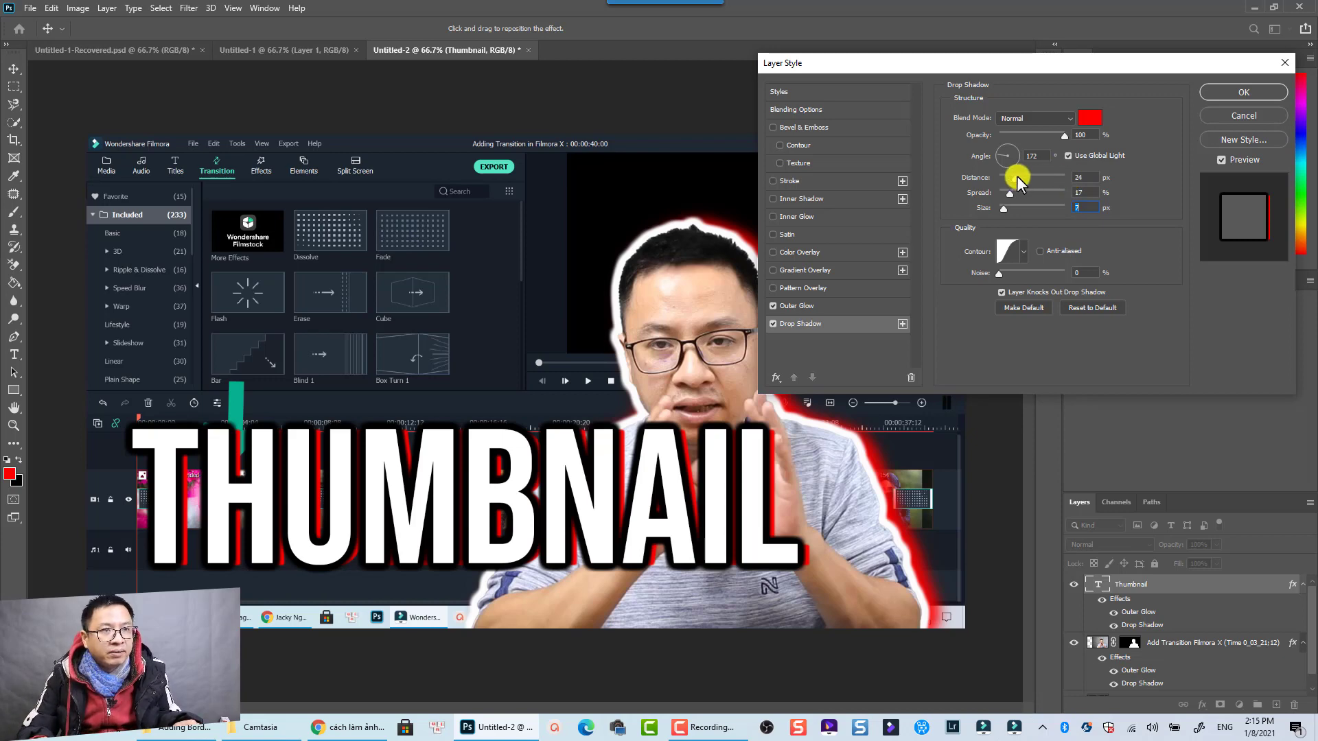
drag(1016, 177, 1008, 174)
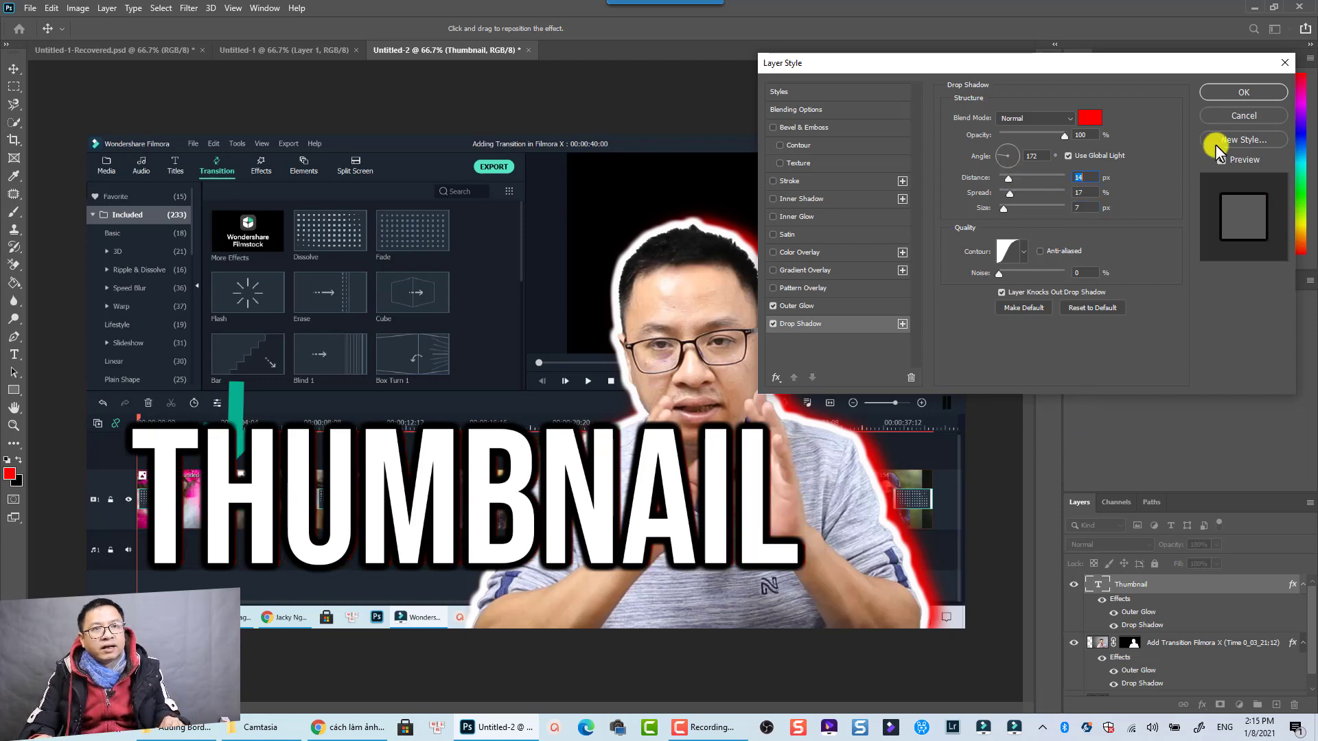
click(1244, 92)
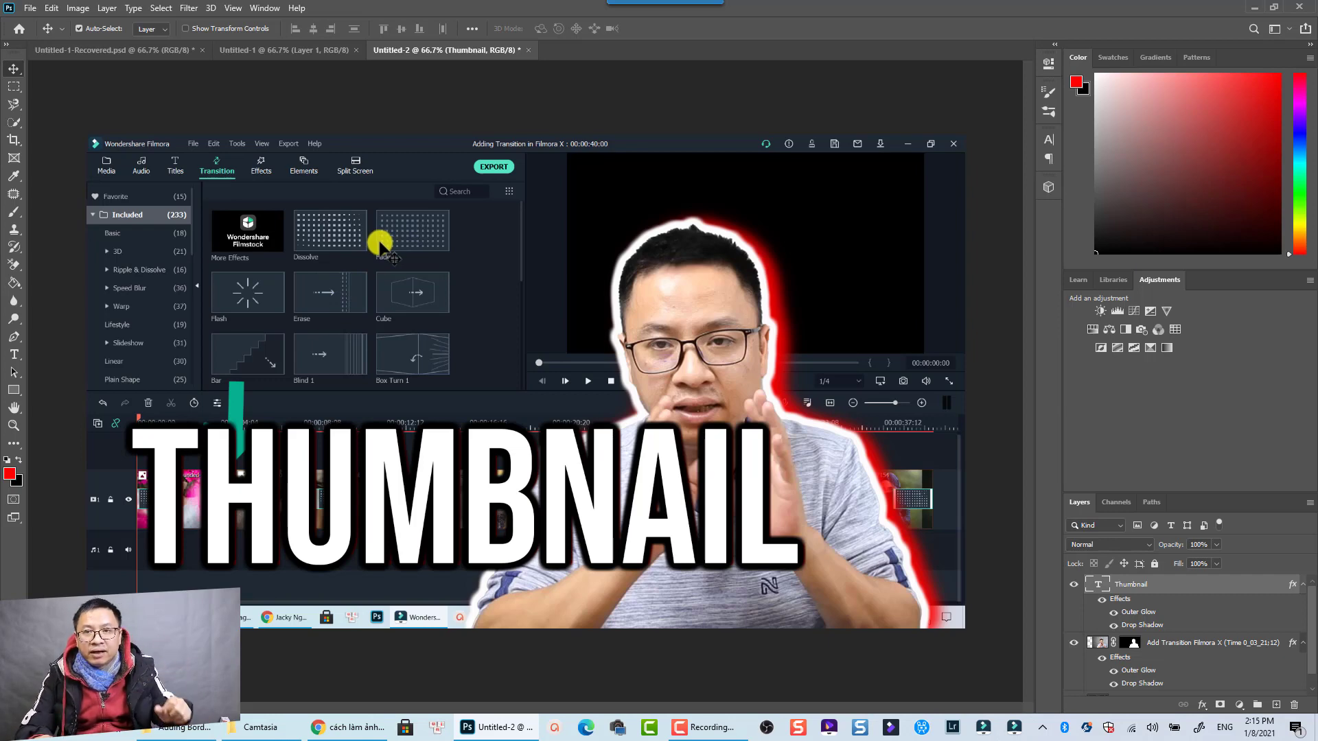
Step: Export the design as a 1920×1080 PNG named 'Anh dai dien' on the Desktop, then minimise Photoshop
click(29, 8)
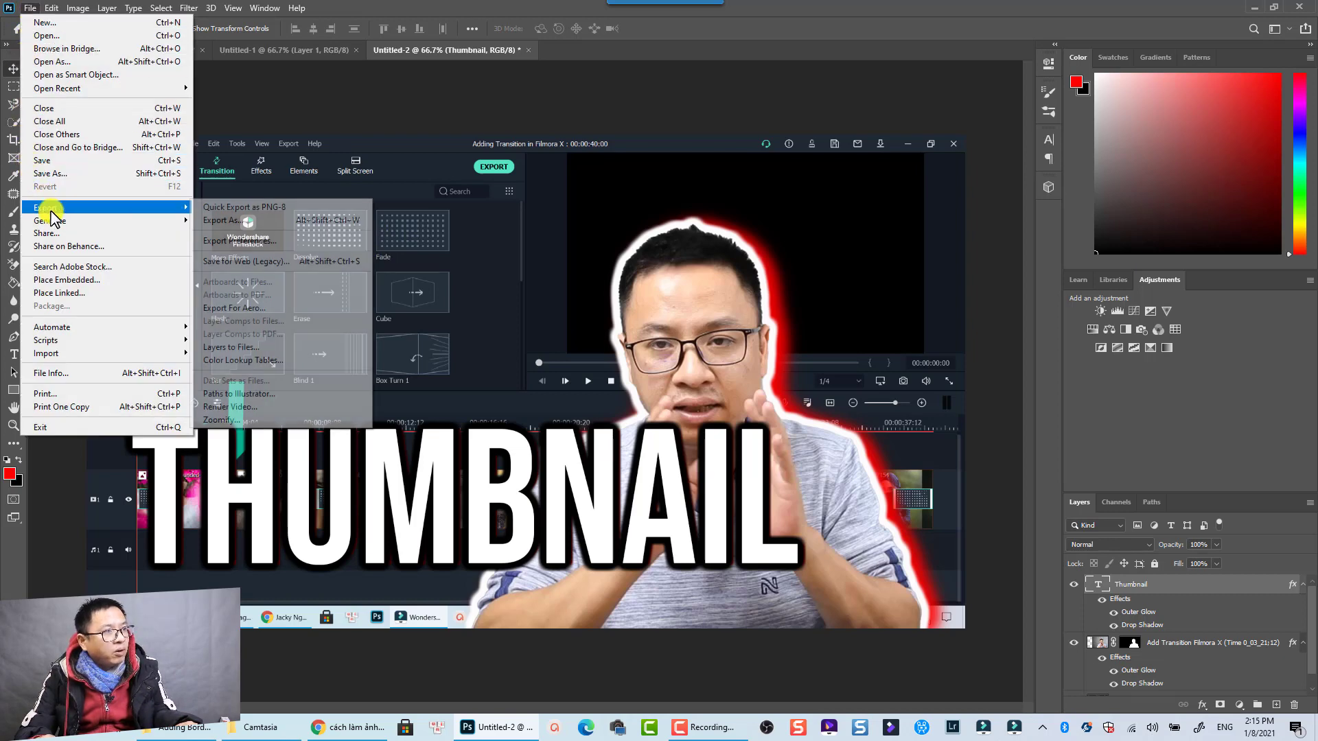
mouse_move(46, 207)
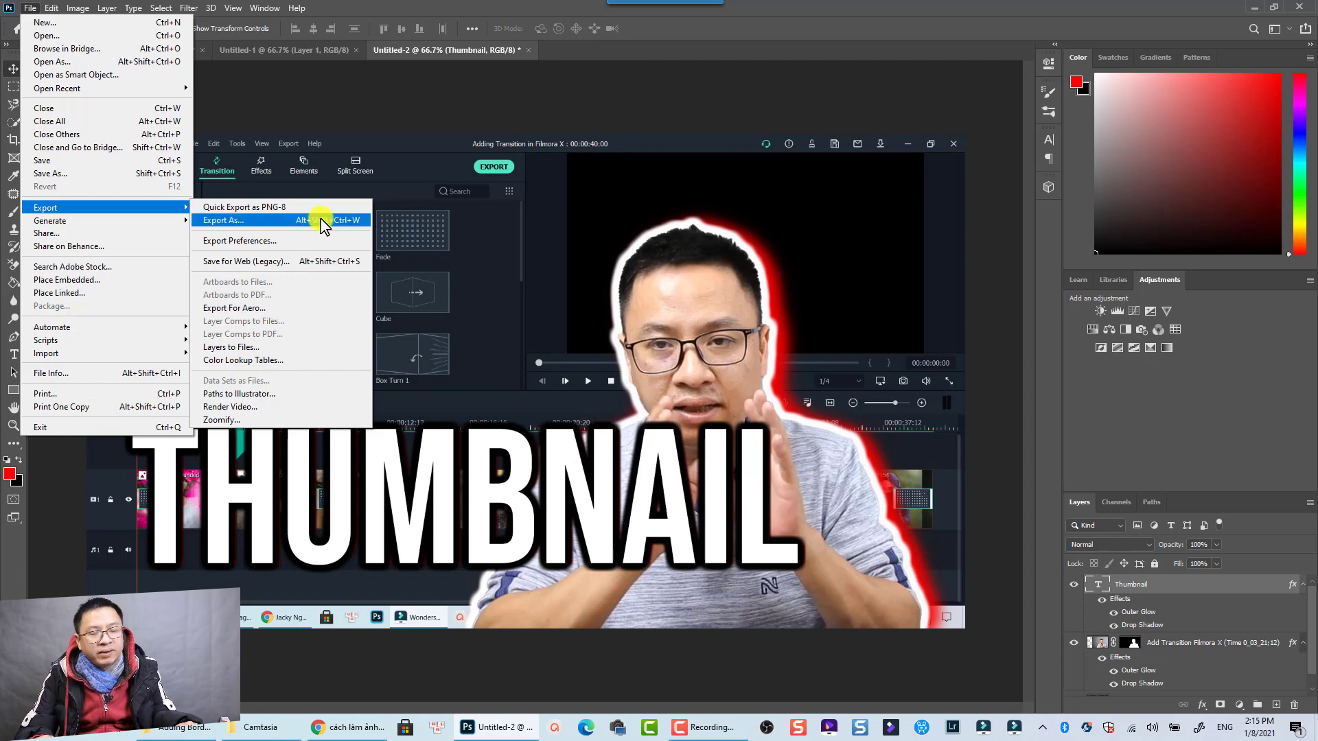
click(236, 223)
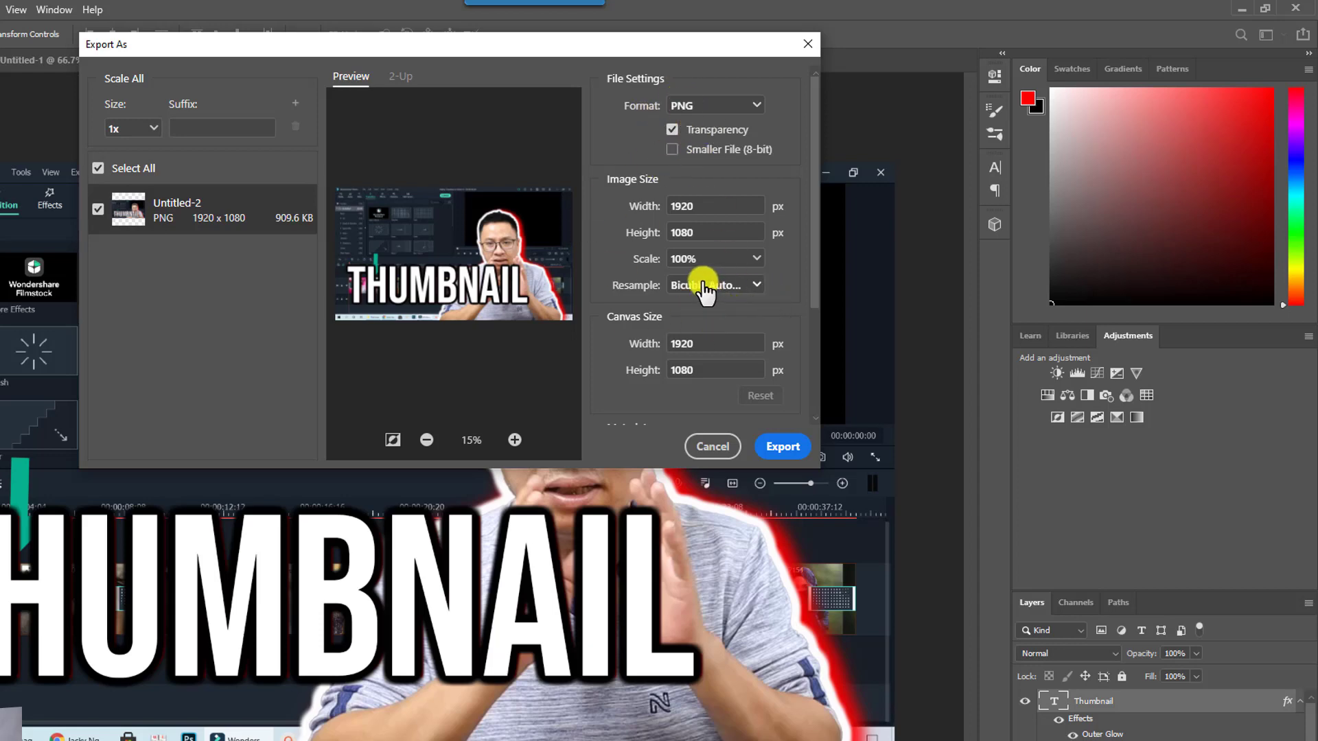
click(781, 449)
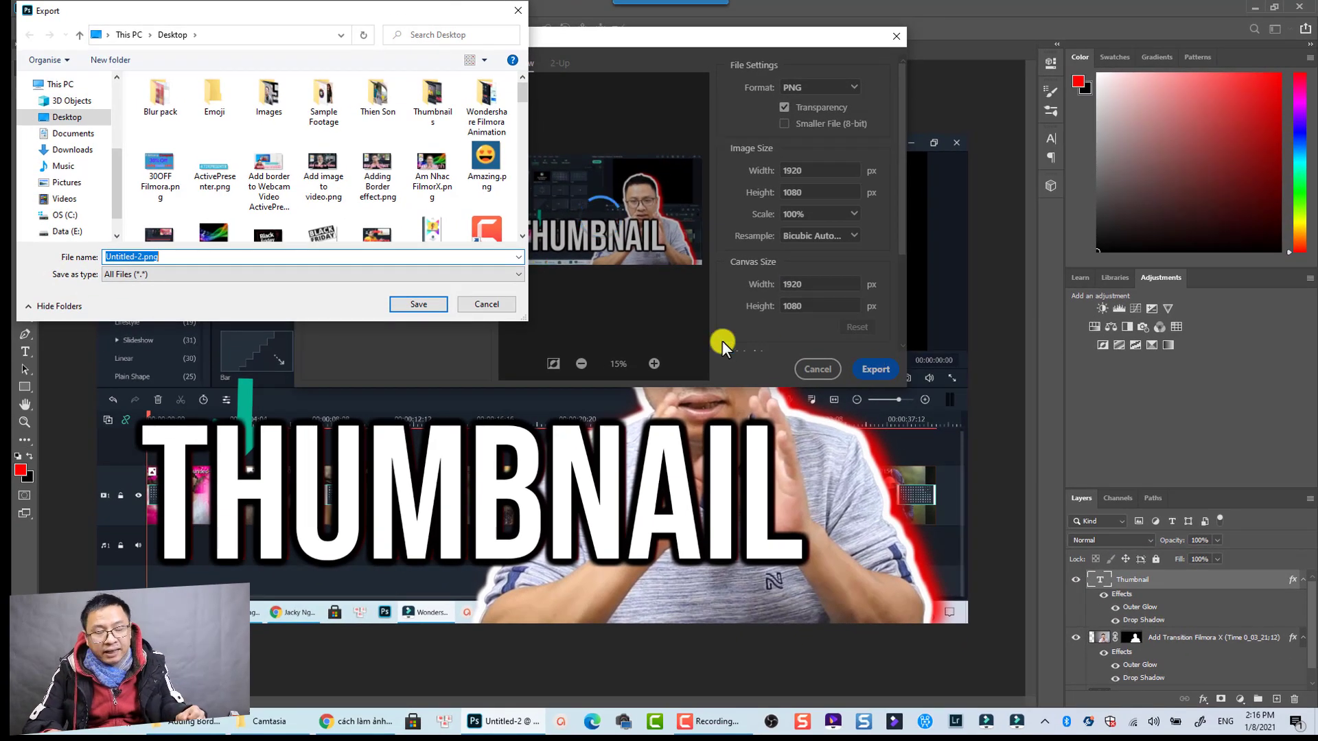
text(Anh )
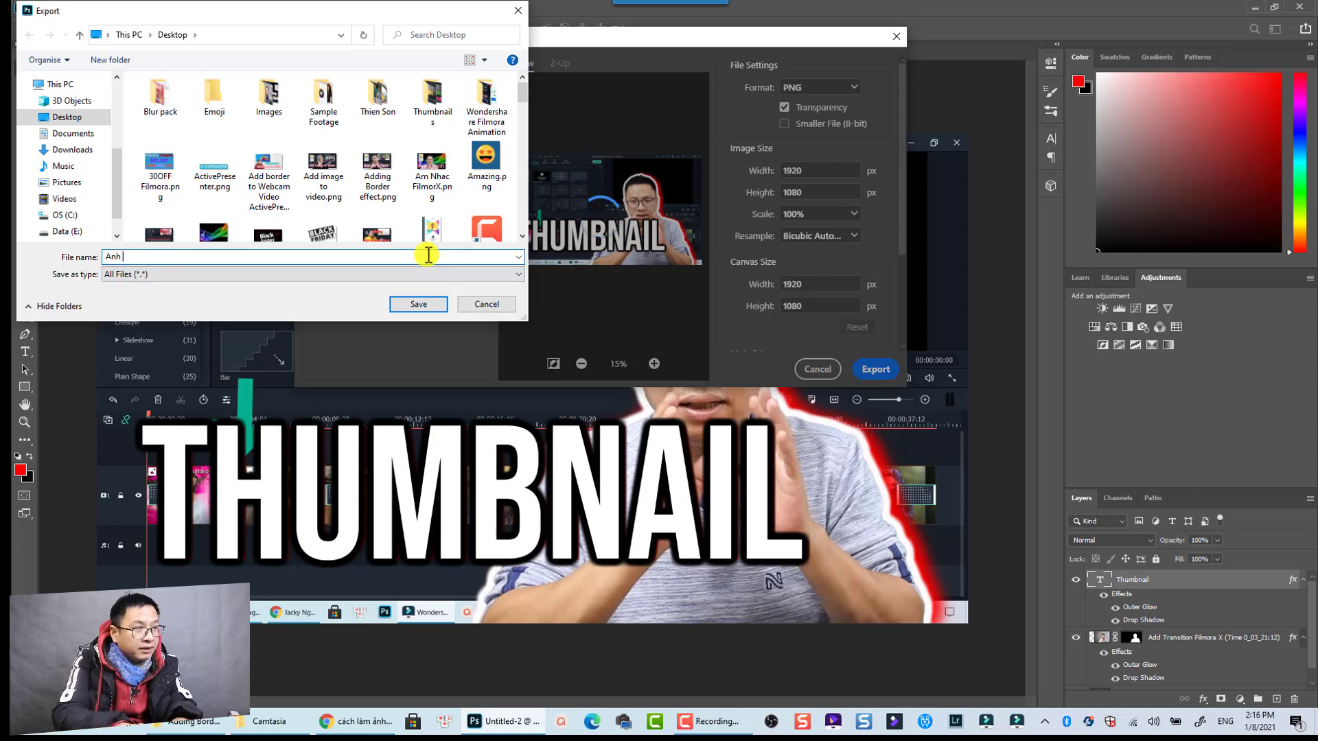
text(dai dien)
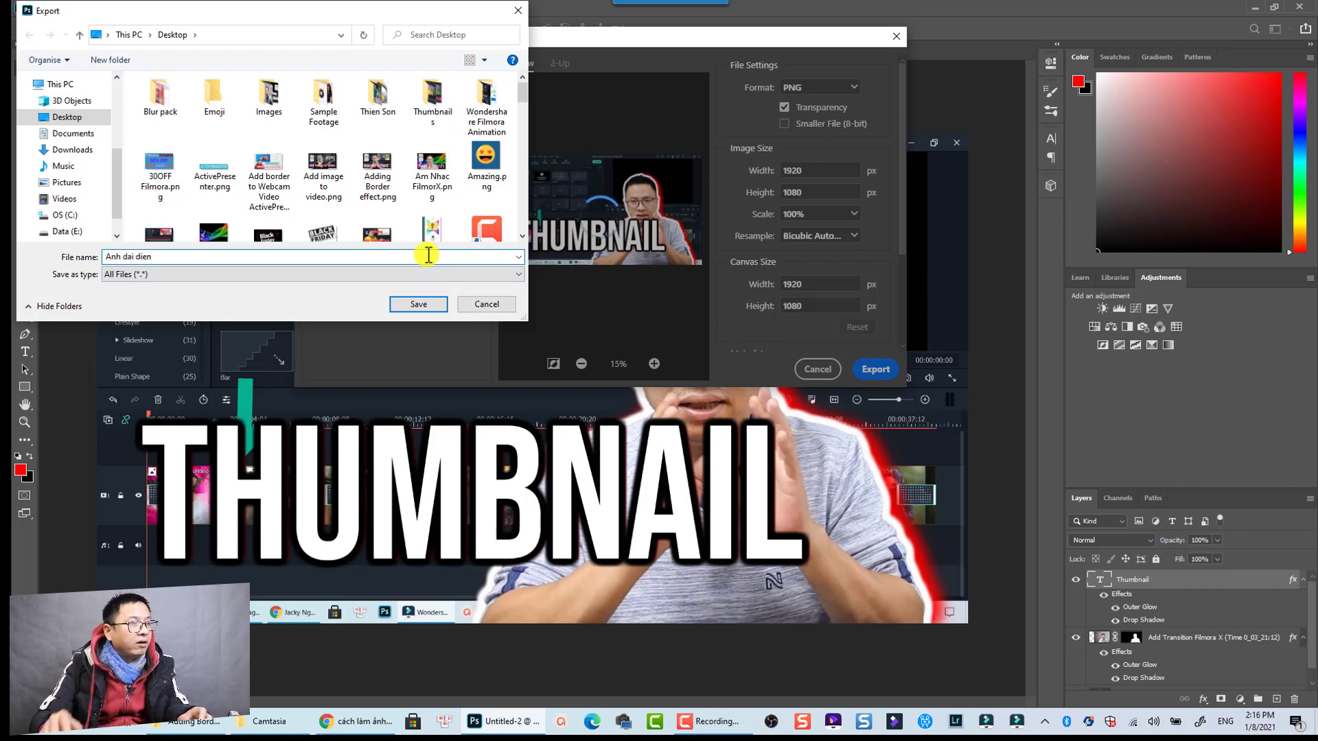
mouse_move(67, 154)
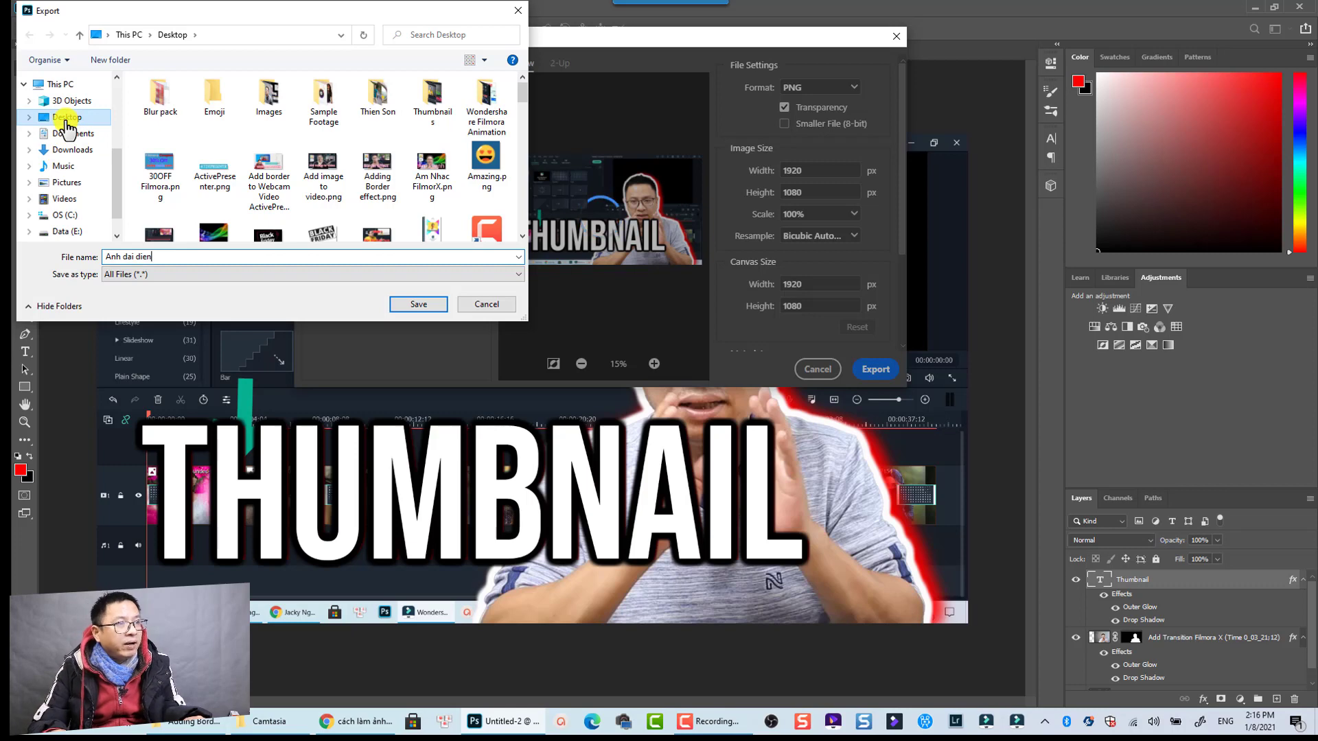
click(63, 120)
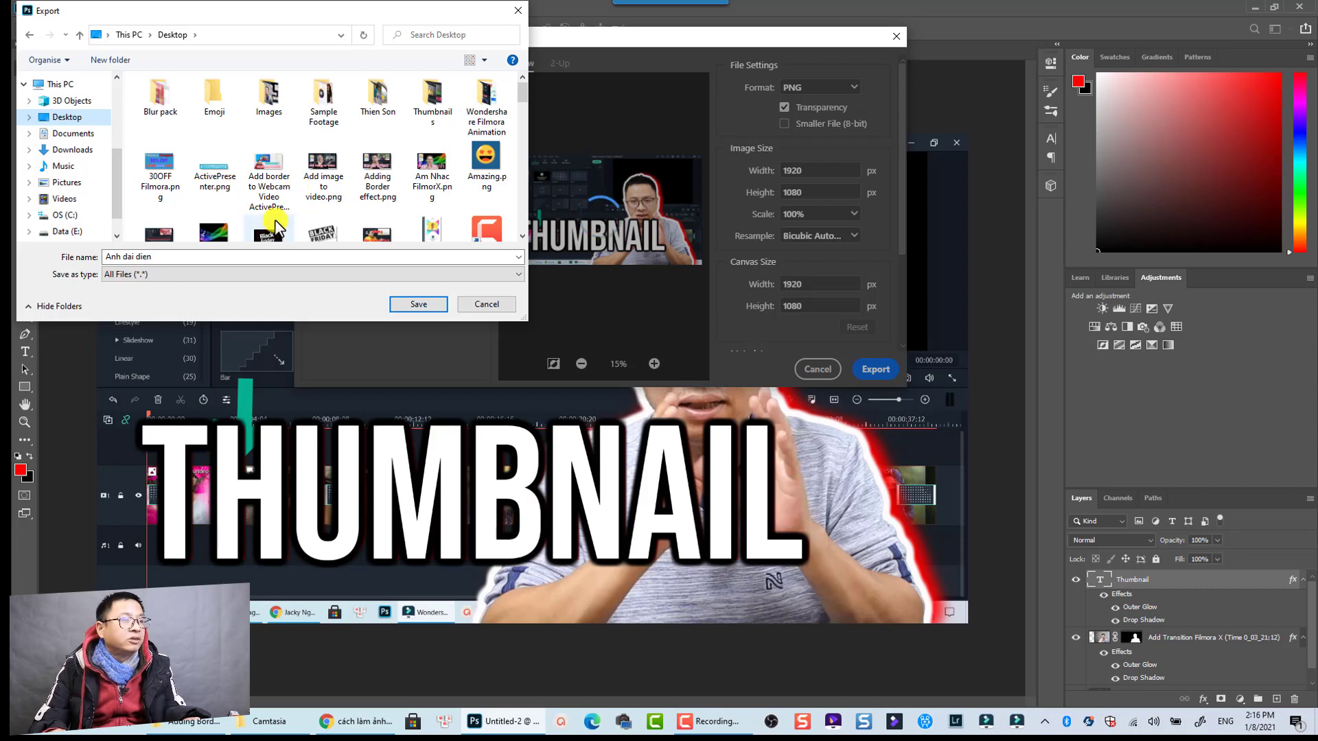
click(412, 304)
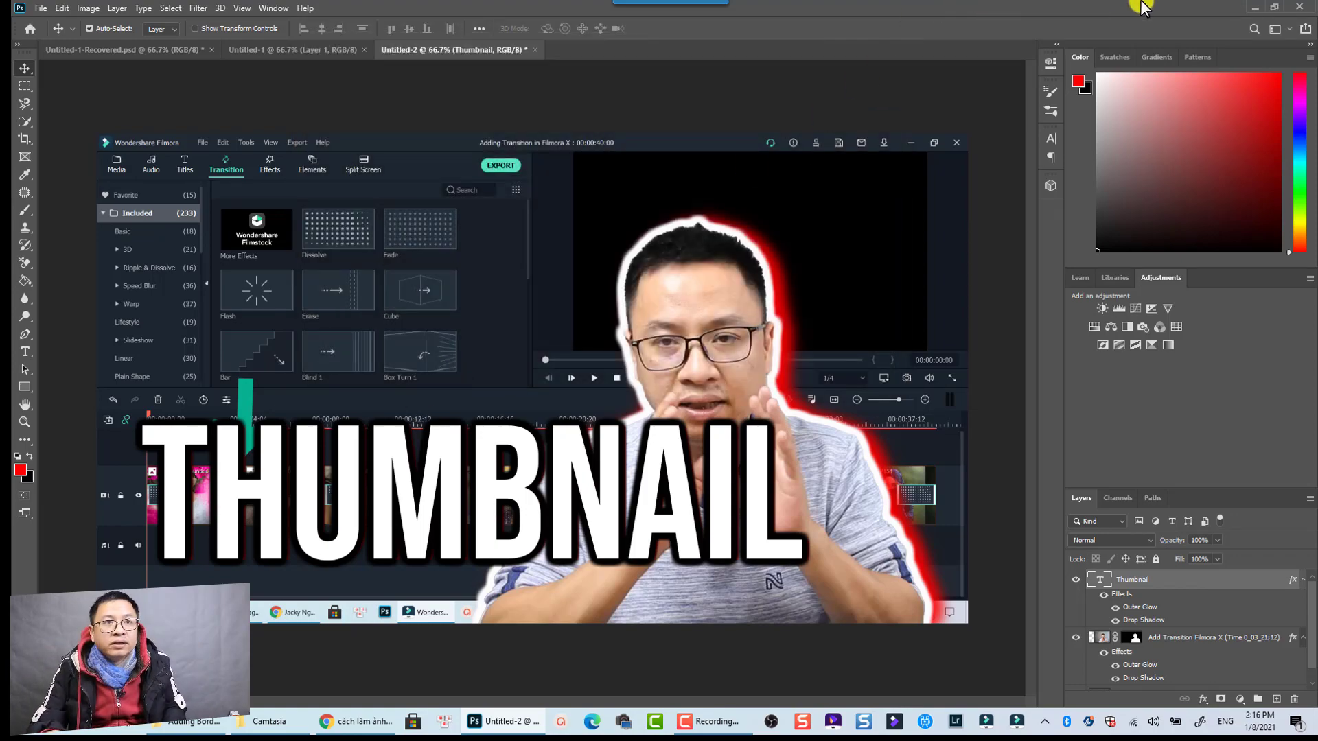
click(1251, 11)
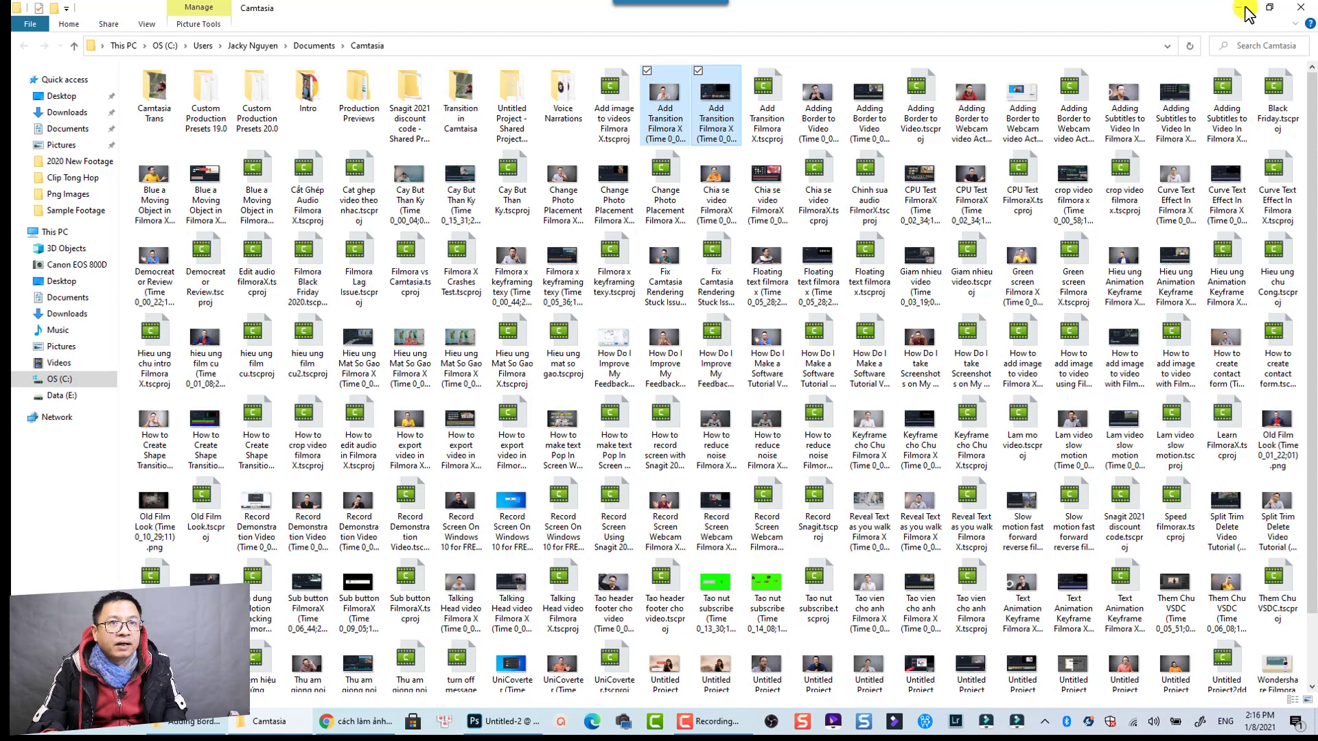
Step: Preview Anh dai dien.png in Photos from the desktop, then go back to the YouTube page in Chrome
click(1232, 8)
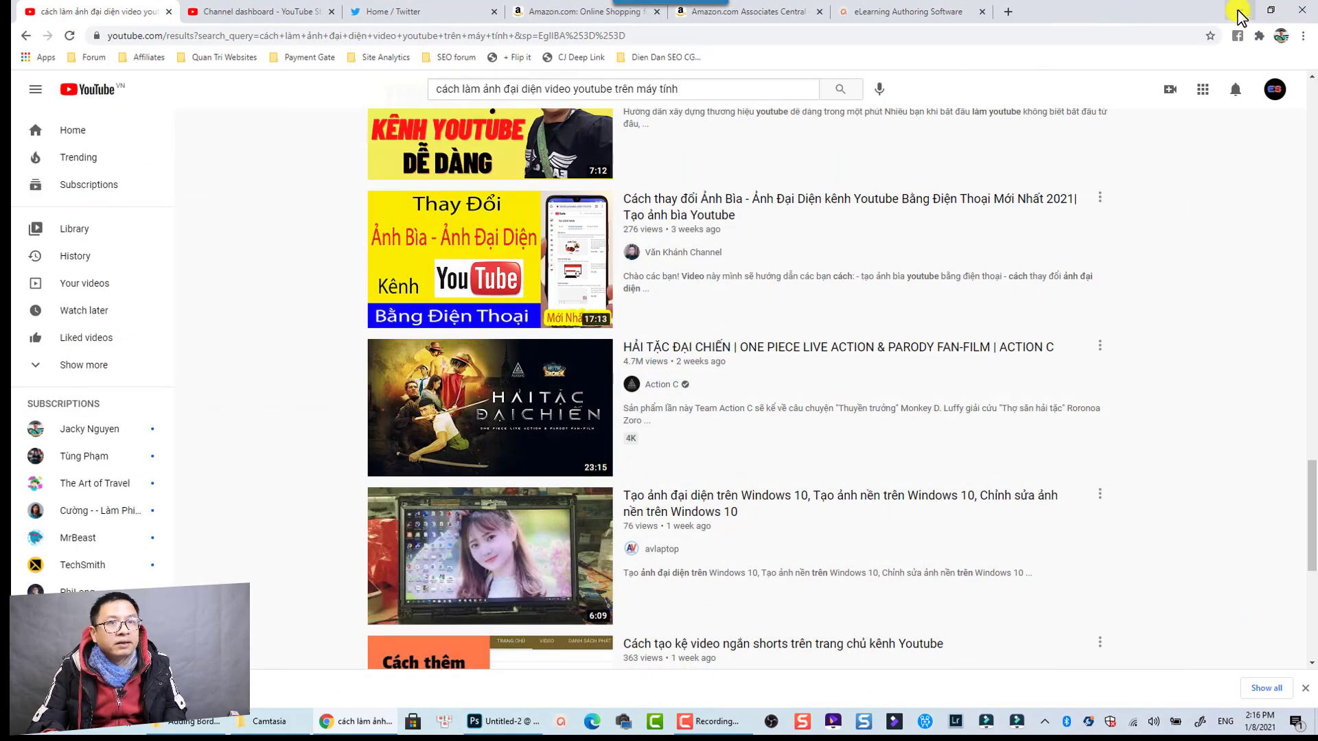
click(1240, 14)
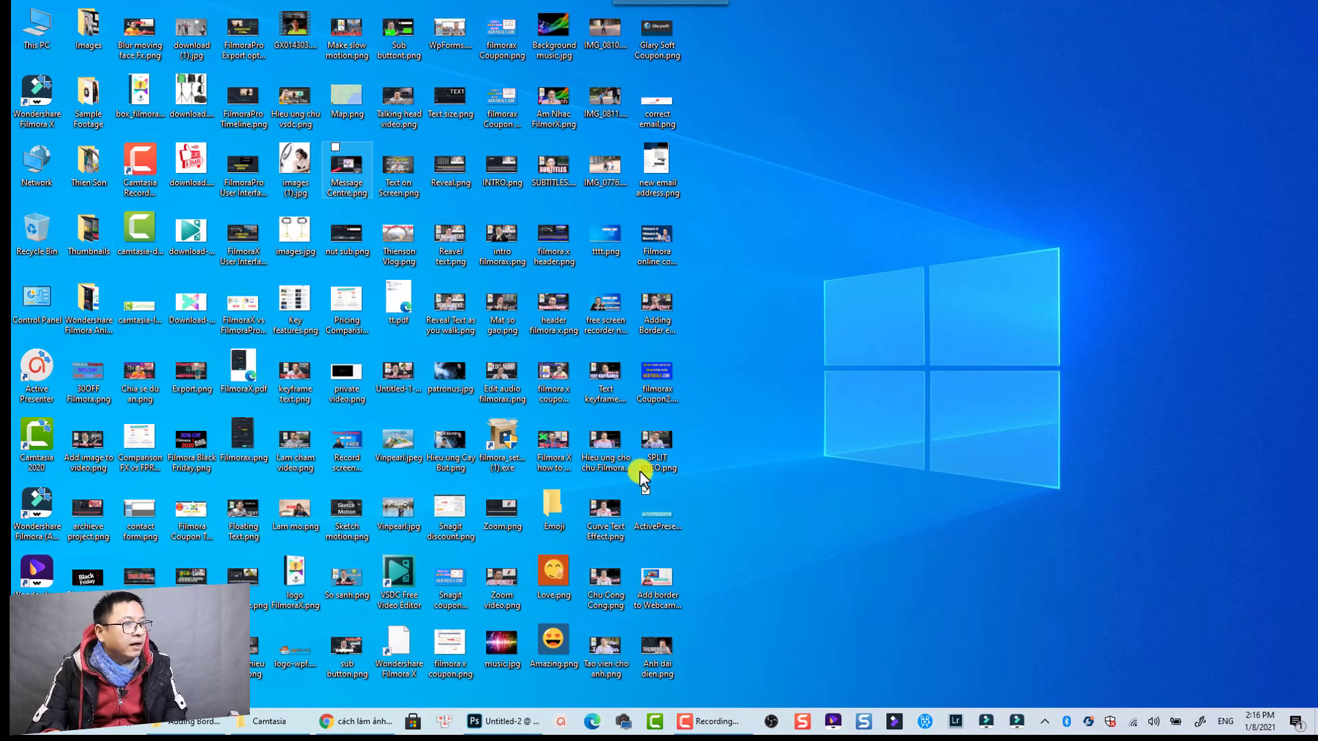
double_click(656, 654)
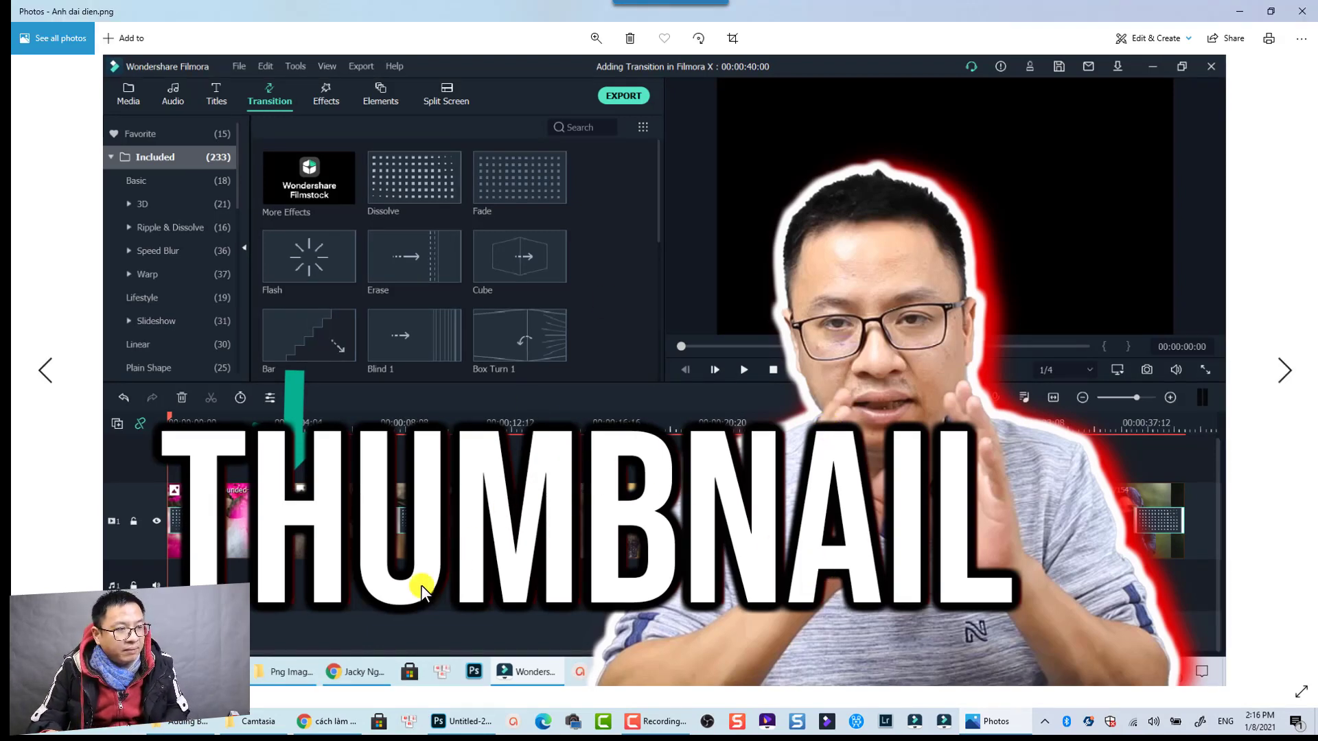
click(341, 714)
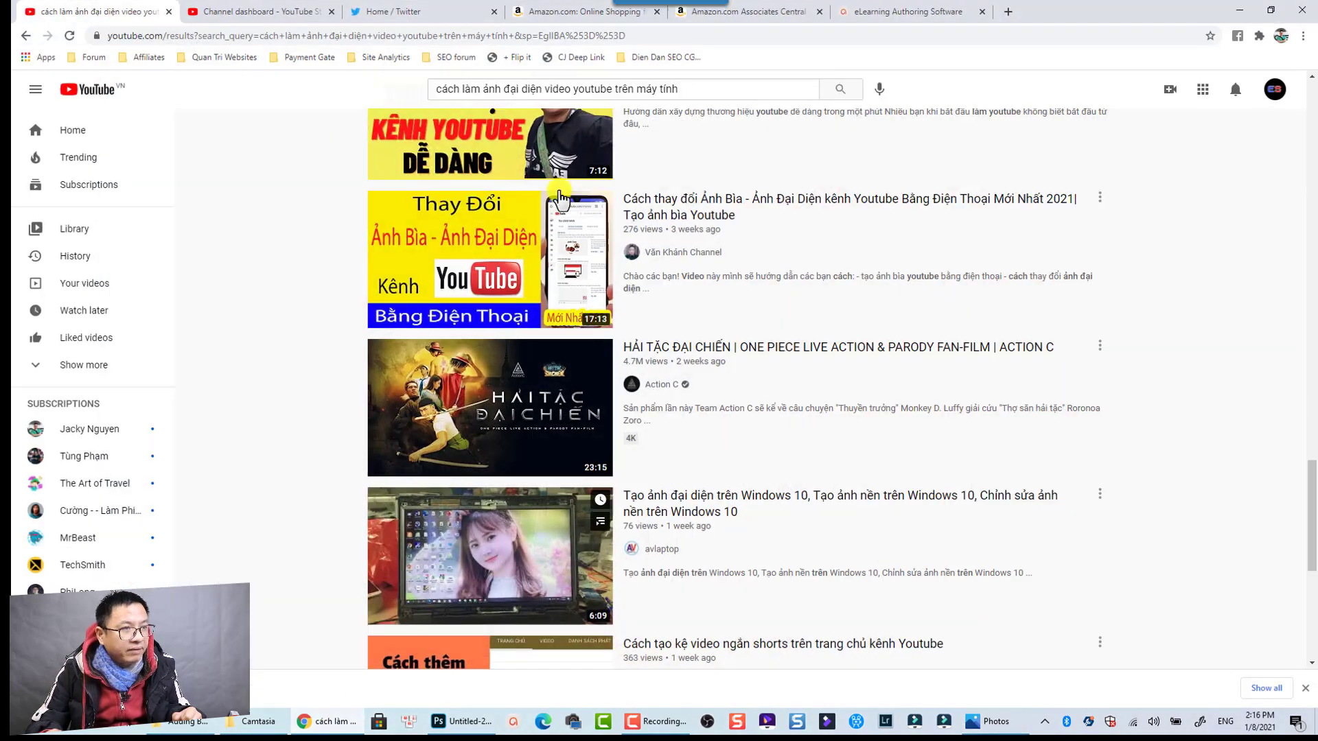
Step: Start a new video upload in YouTube Studio and bring File Explorer forward
click(1171, 91)
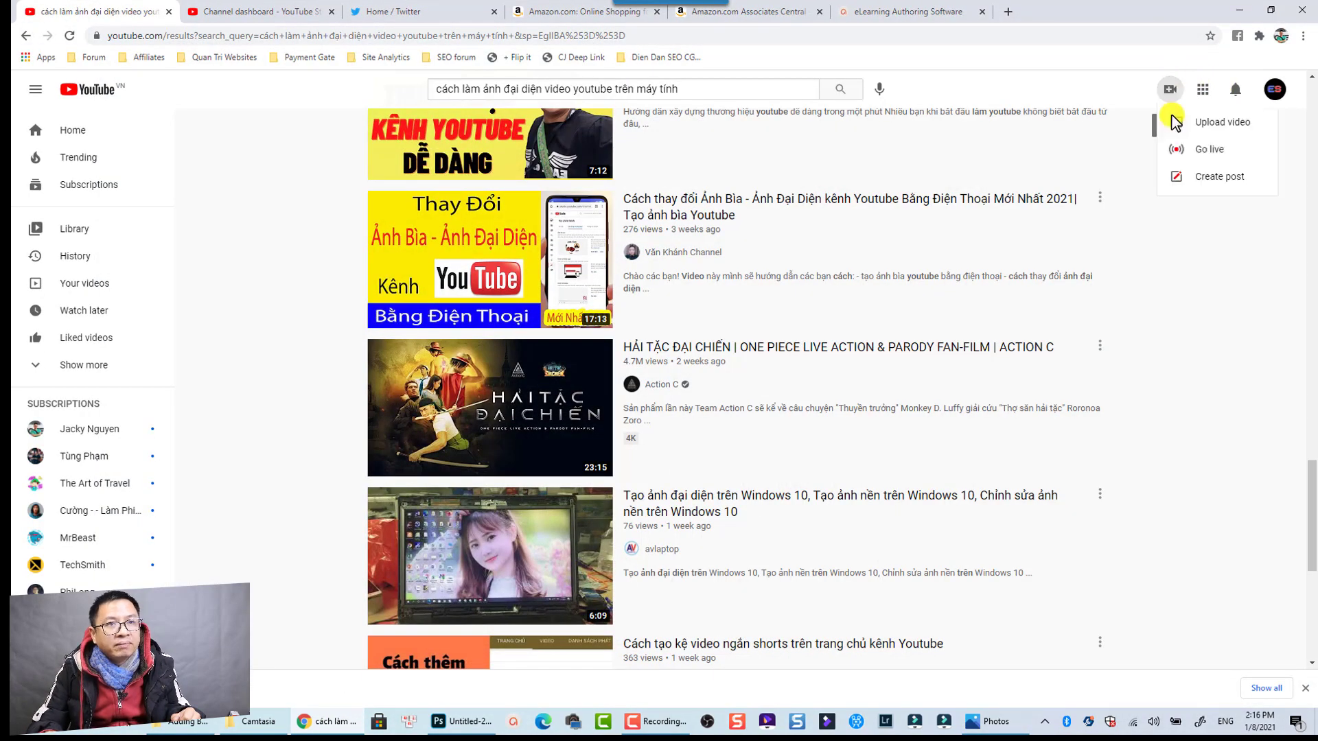
click(1208, 123)
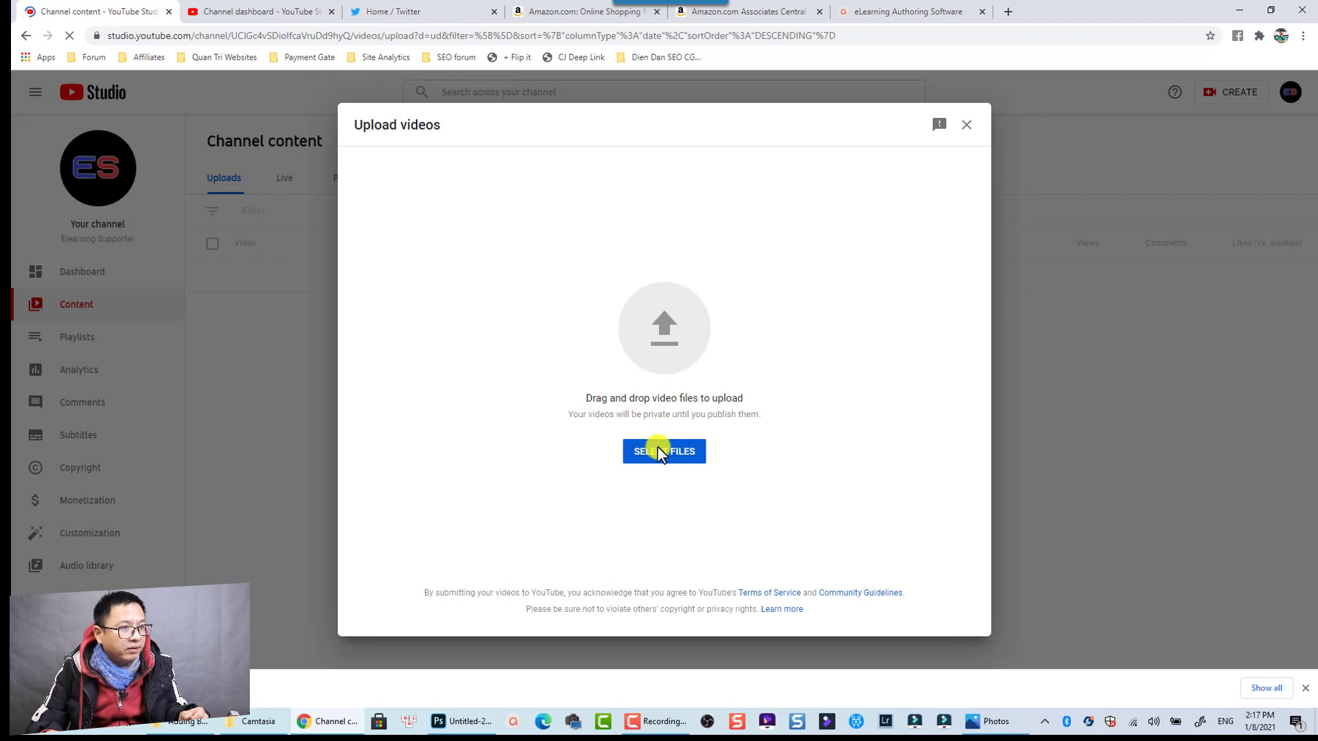
click(251, 722)
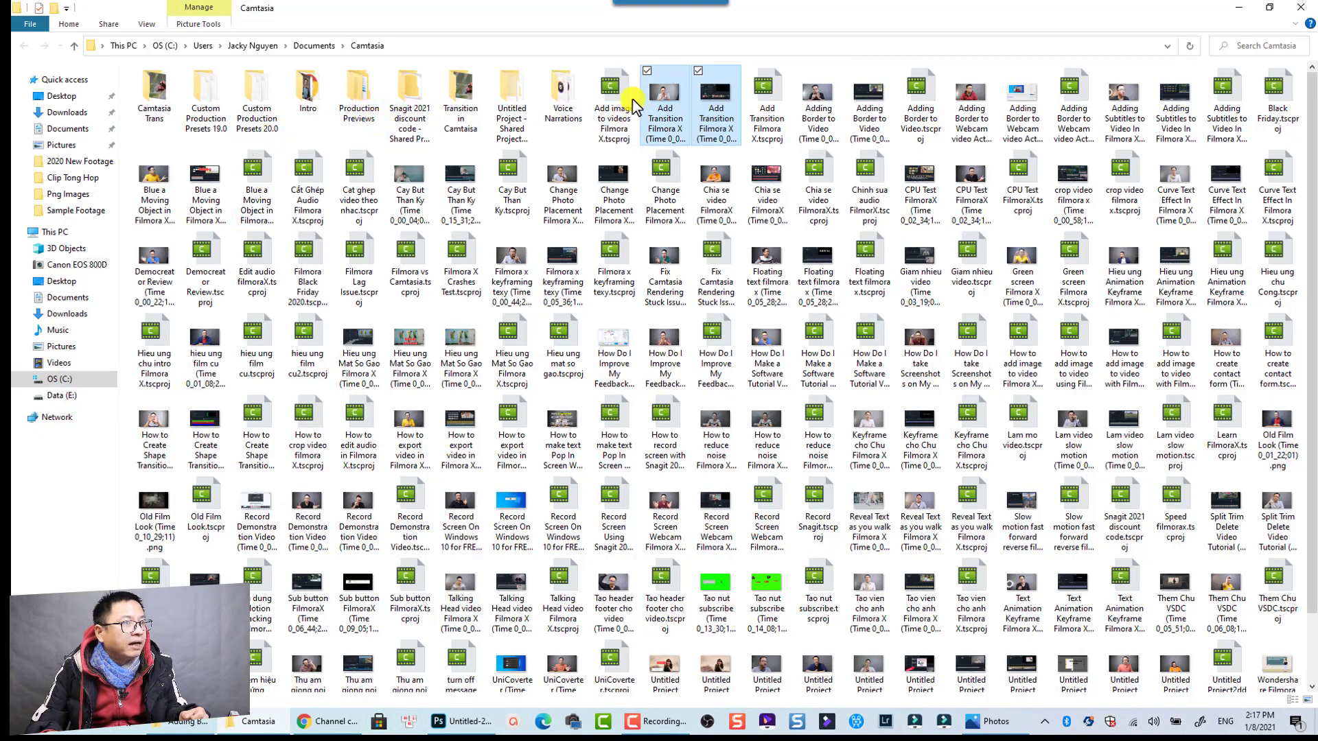
click(615, 90)
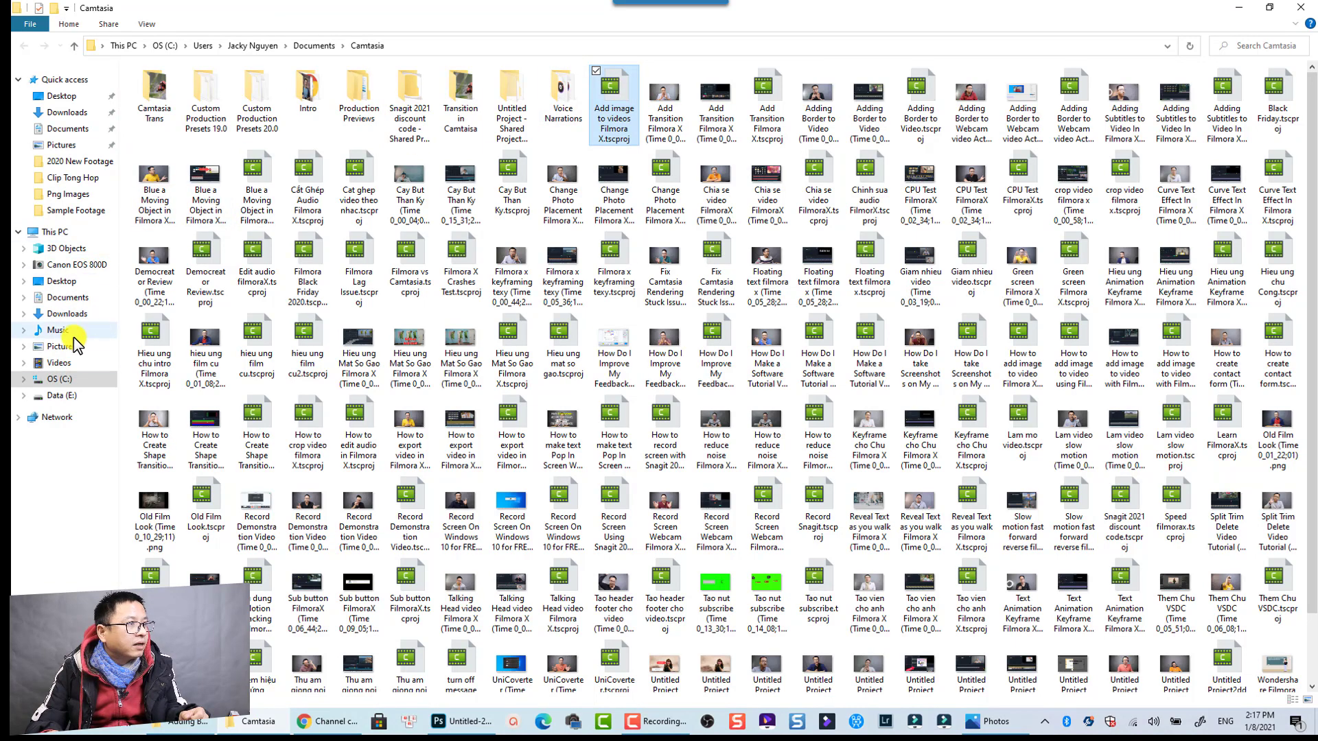
Step: Browse to Data (E:) > channel folder > Example Footage > 4K Videos and select Pexels Videos 2795383.mp4
click(61, 396)
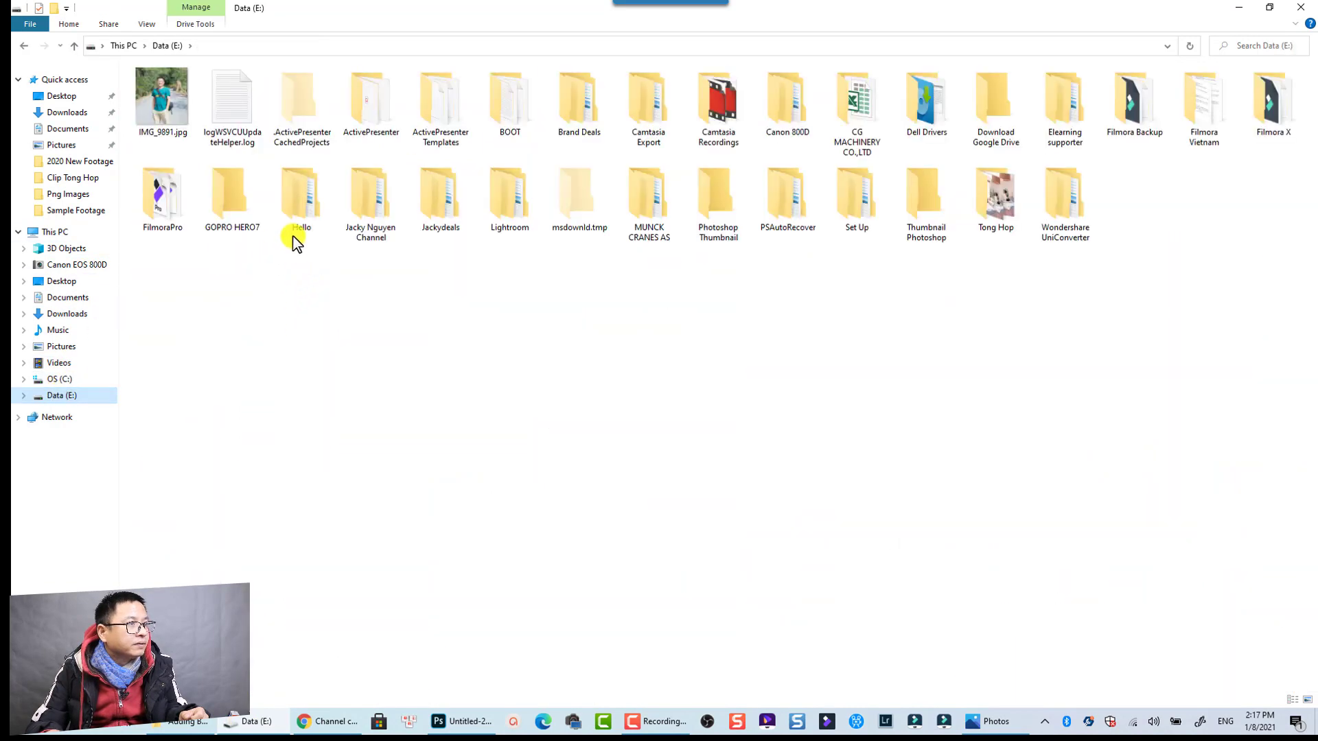
click(372, 207)
double_click(372, 207)
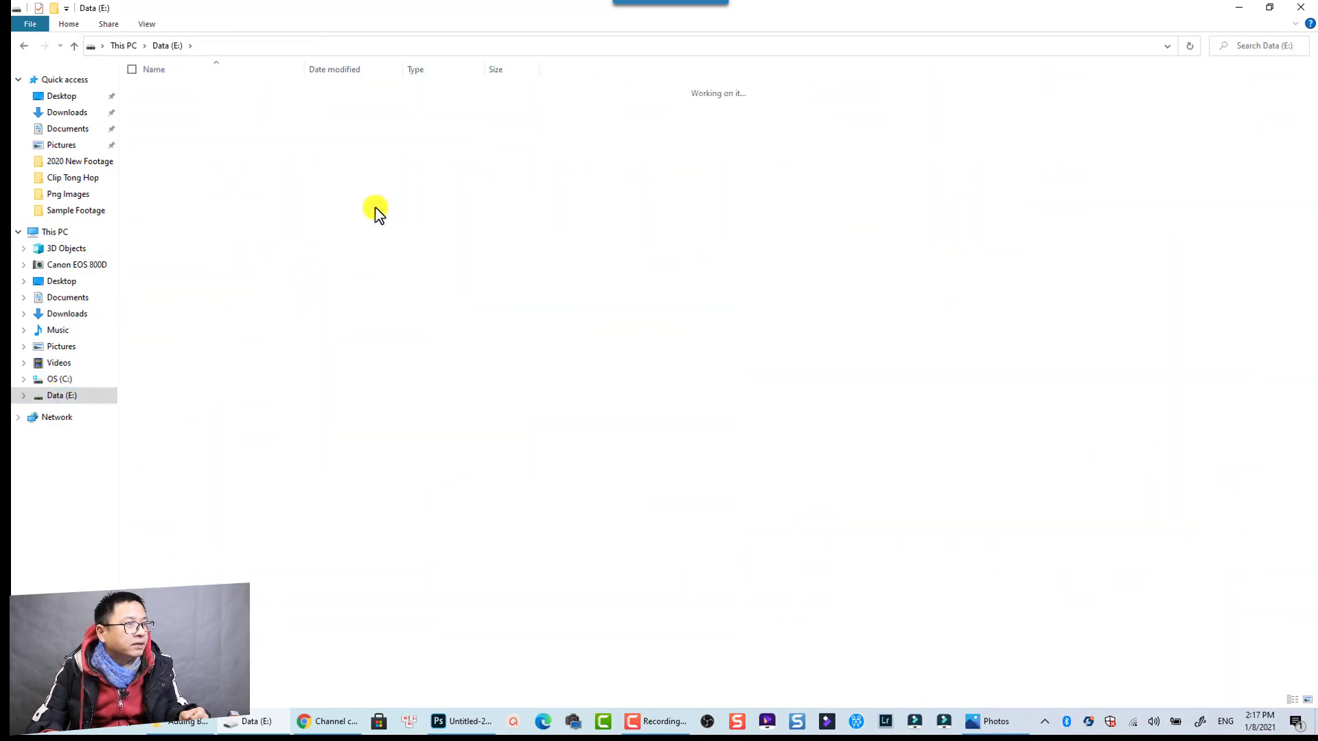
double_click(178, 104)
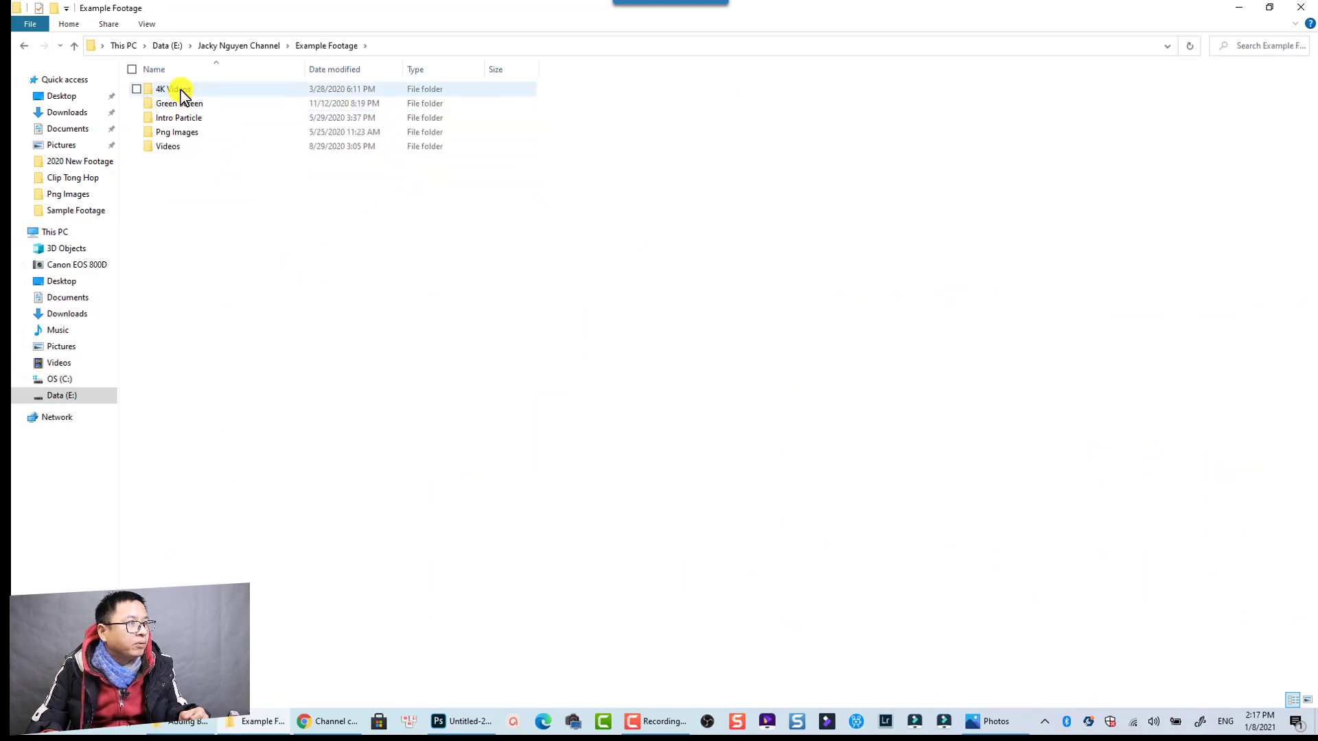
double_click(177, 91)
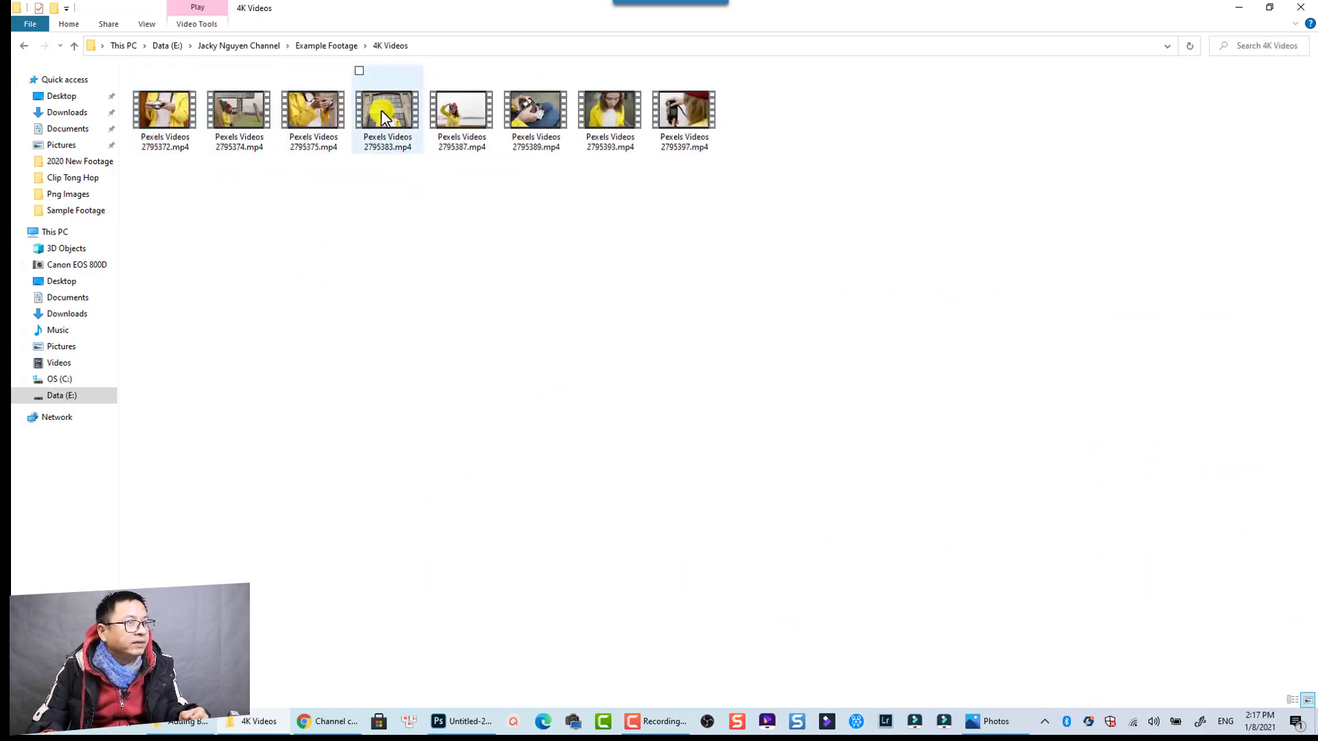
click(380, 110)
Step: Drop Pexels Videos 2795383.mp4 into the YouTube upload dialog and scroll down to the Thumbnail section
mouse_move(433, 258)
mouse_down()
mouse_move(506, 558)
mouse_move(349, 721)
mouse_move(653, 382)
mouse_move(654, 403)
mouse_up()
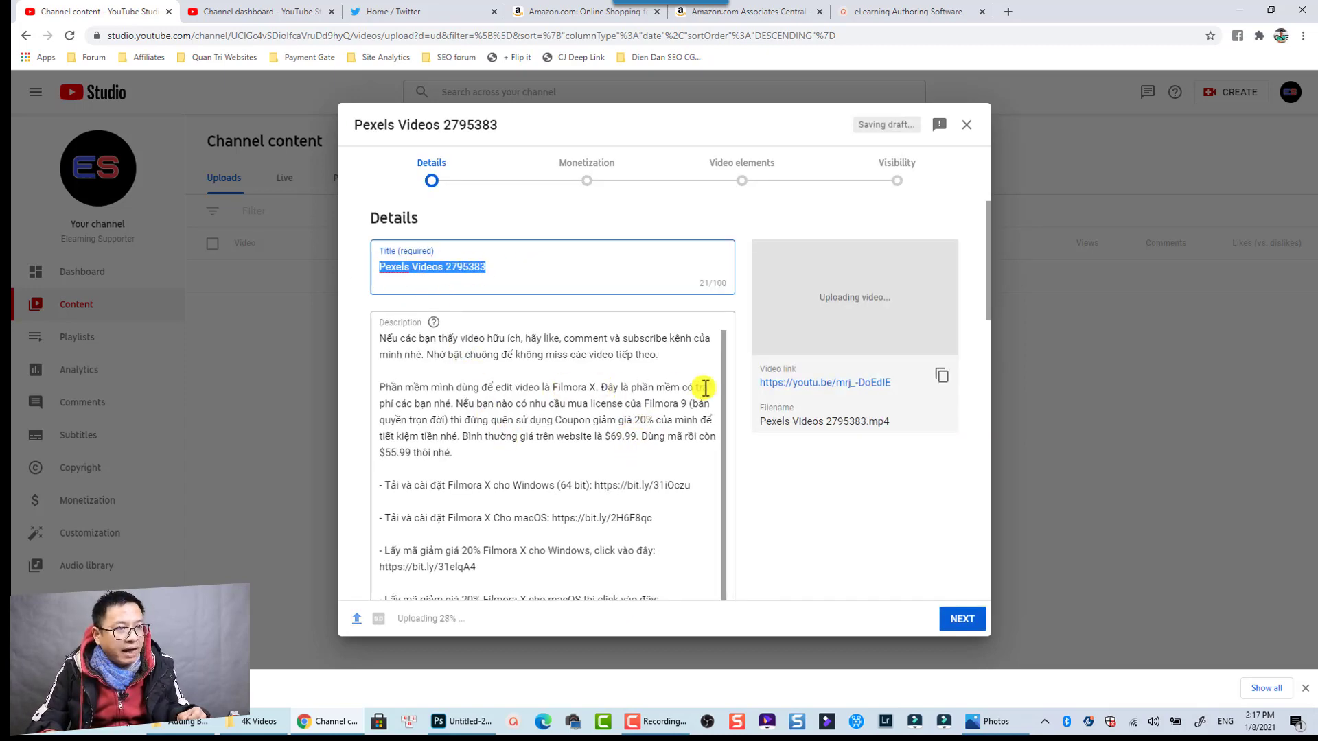
scroll(803, 461, down, 2)
scroll(817, 461, down, 3)
scroll(817, 461, down, 3)
scroll(790, 460, down, 2)
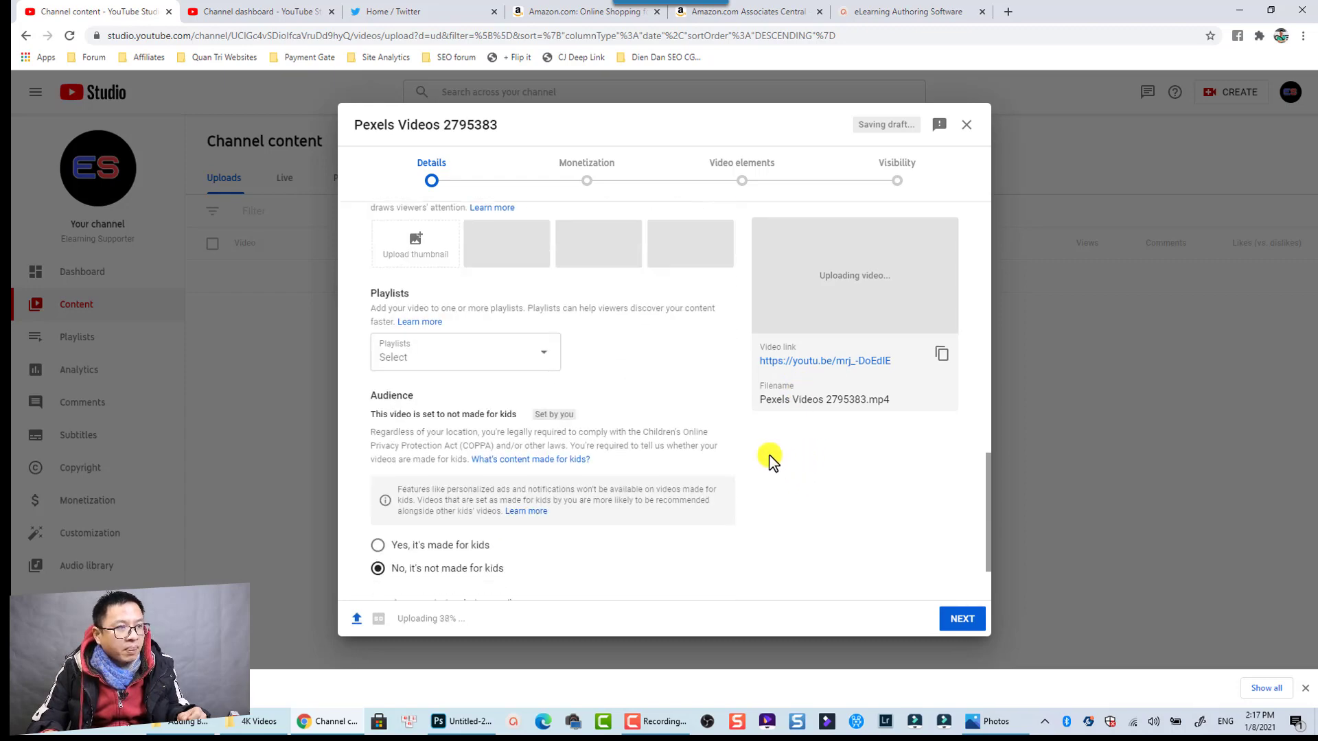
scroll(533, 330, down, 1)
scroll(529, 332, up, 3)
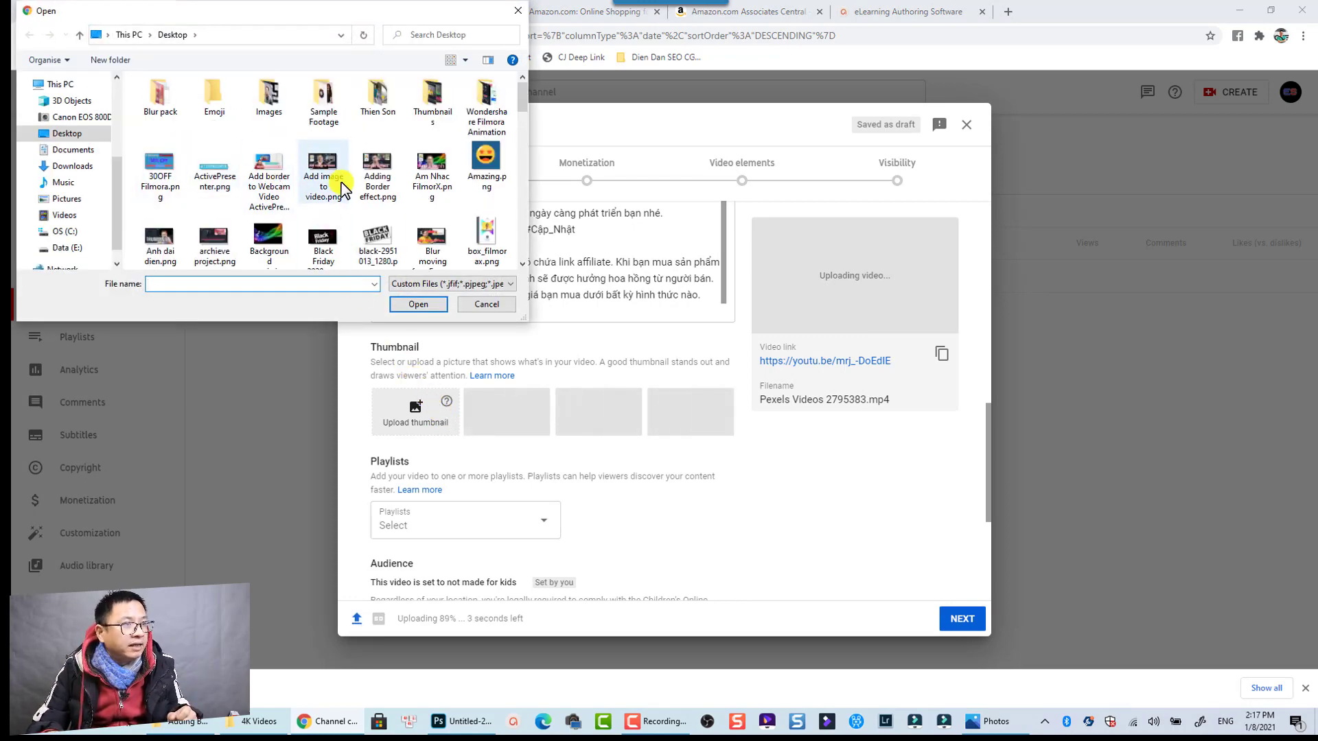
scroll(346, 199, down, 3)
scroll(346, 199, down, 3)
scroll(346, 199, down, 3)
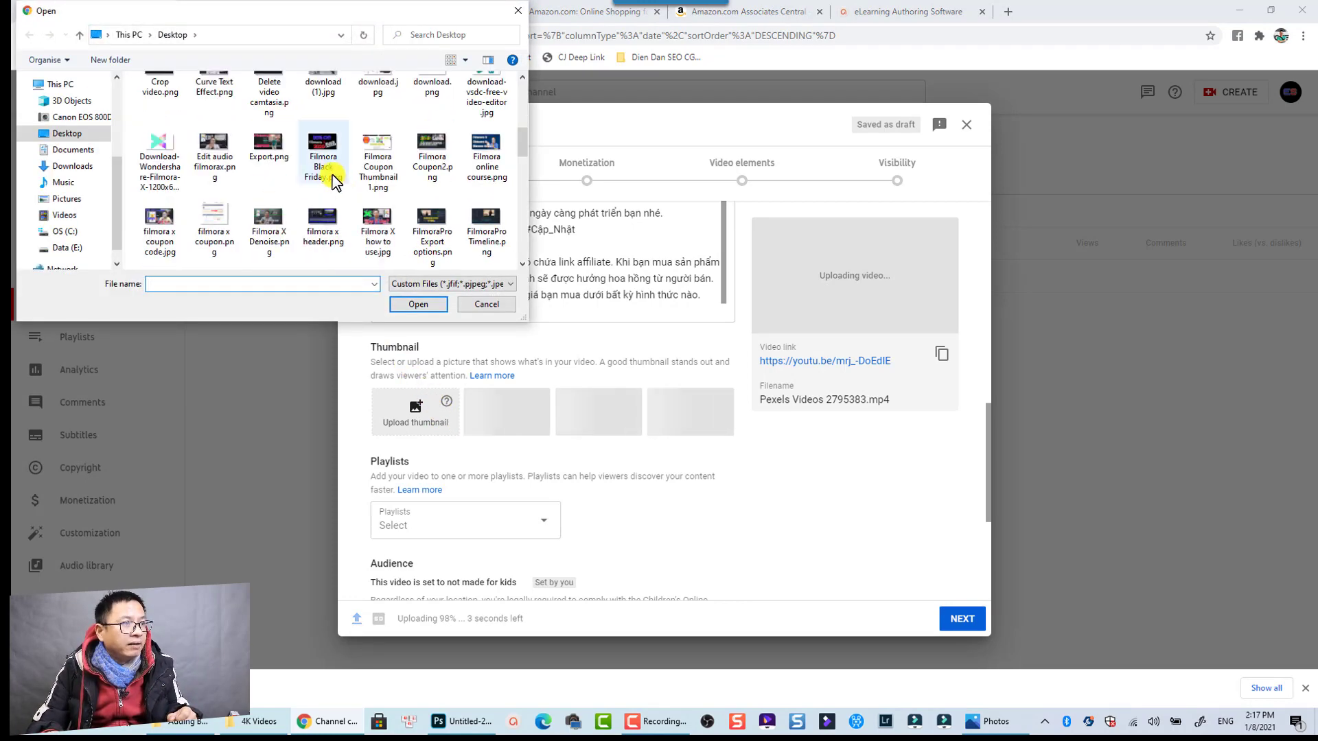
Step: Choose Anh dai dien.png from the Desktop as the custom thumbnail
click(332, 180)
key(a)
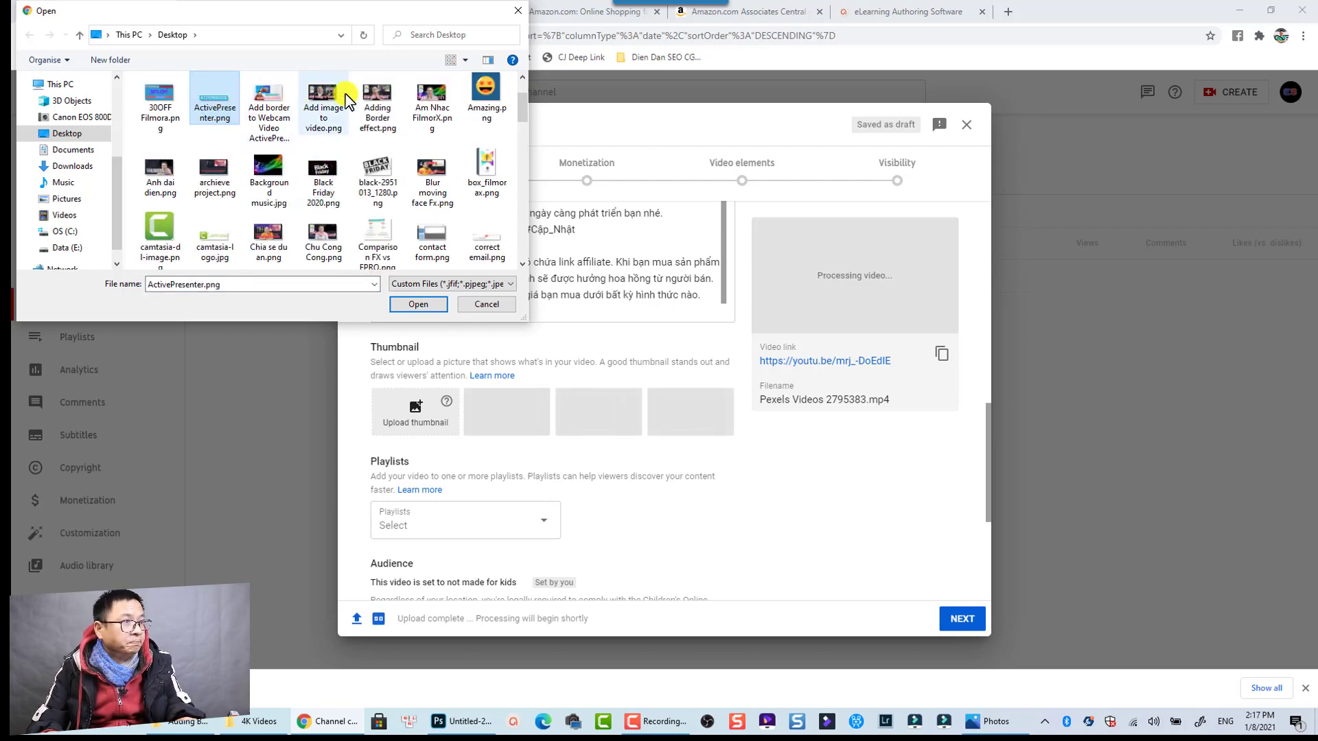
click(159, 178)
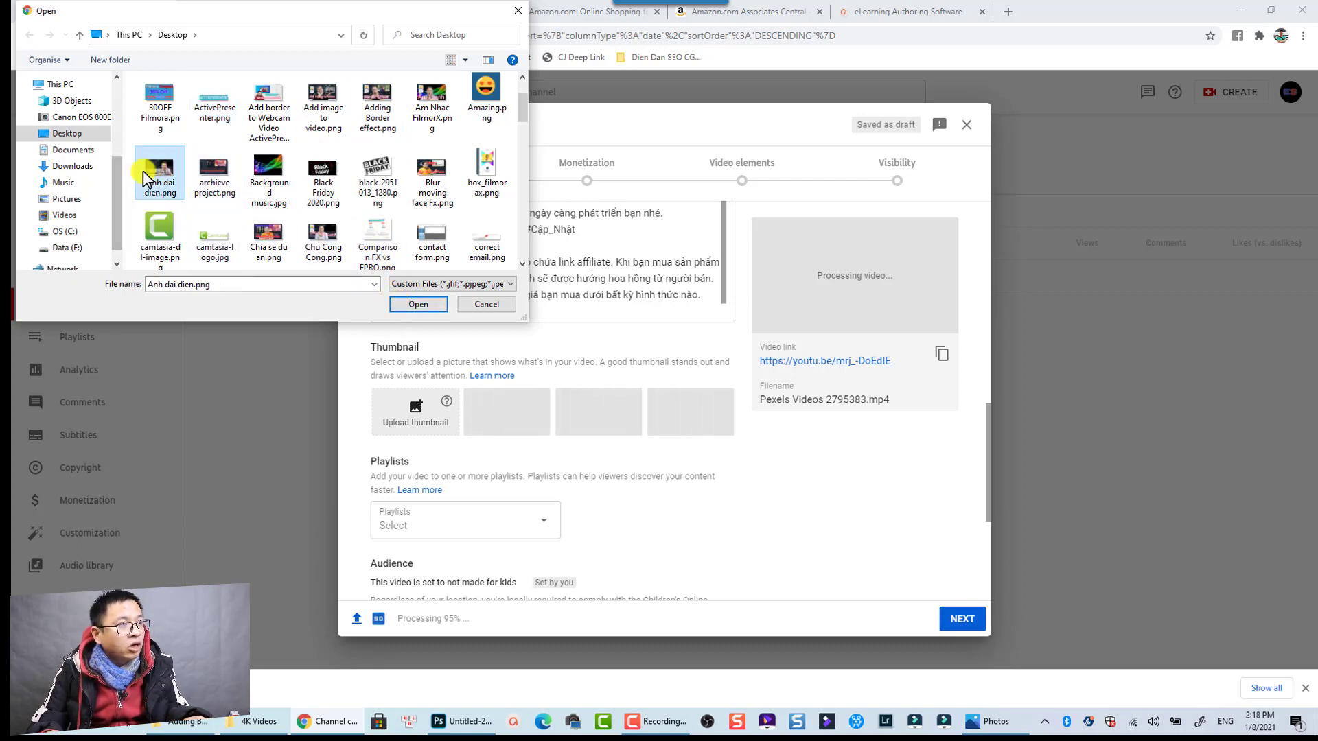
Step: Confirm Anh dai dien.png as the video's custom thumbnail, then scroll down the Details page
click(415, 304)
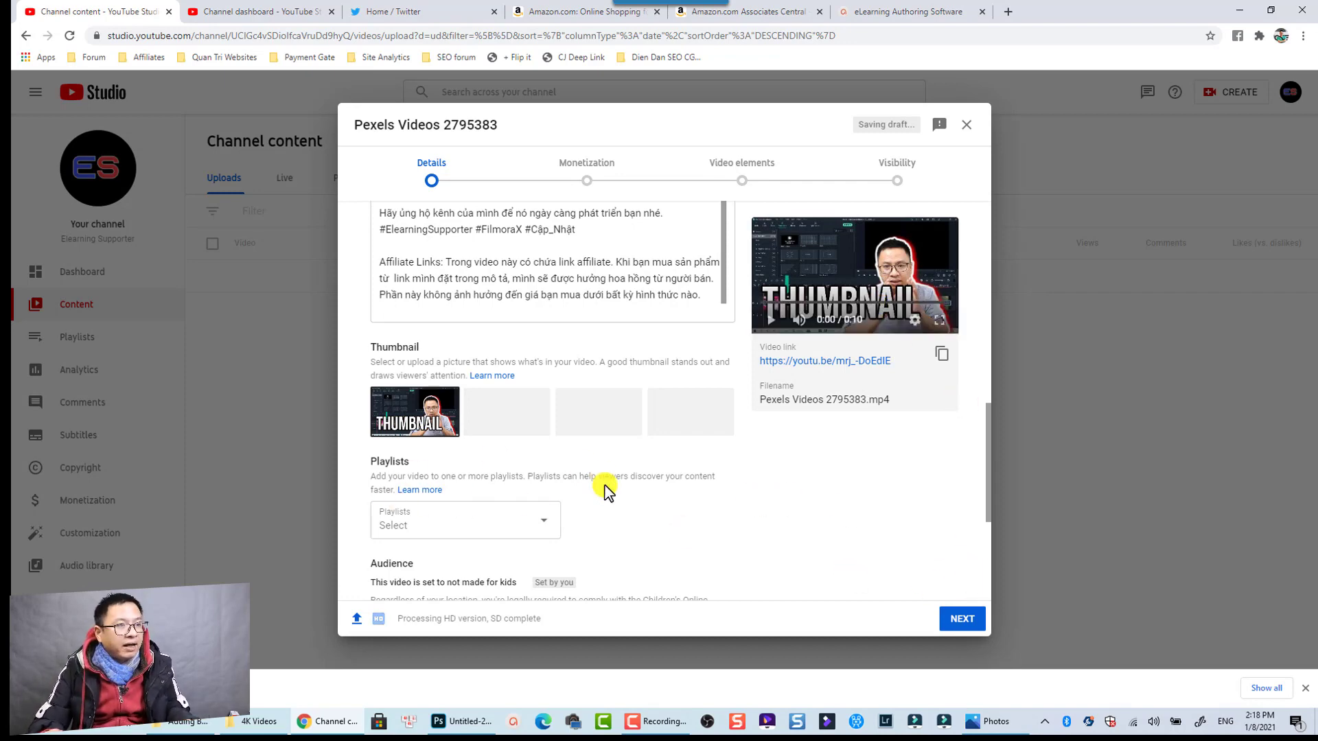
scroll(720, 484, down, 4)
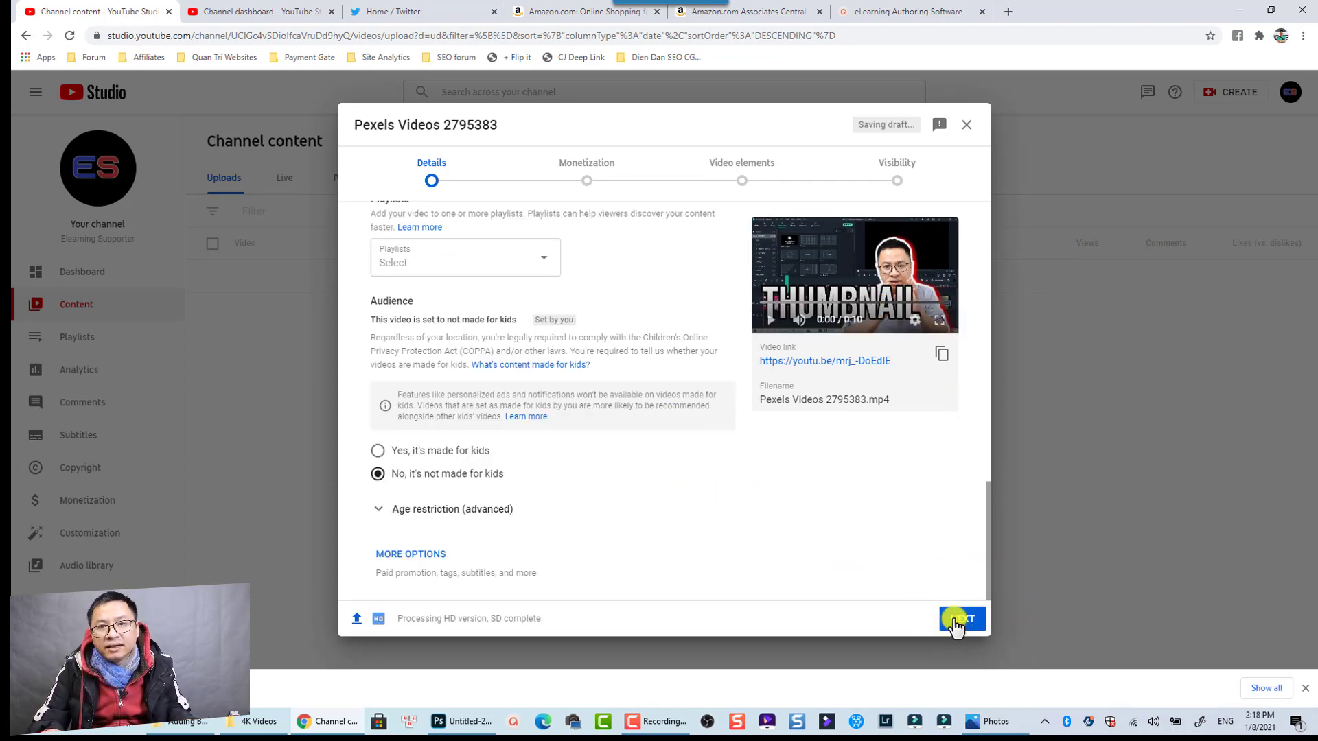